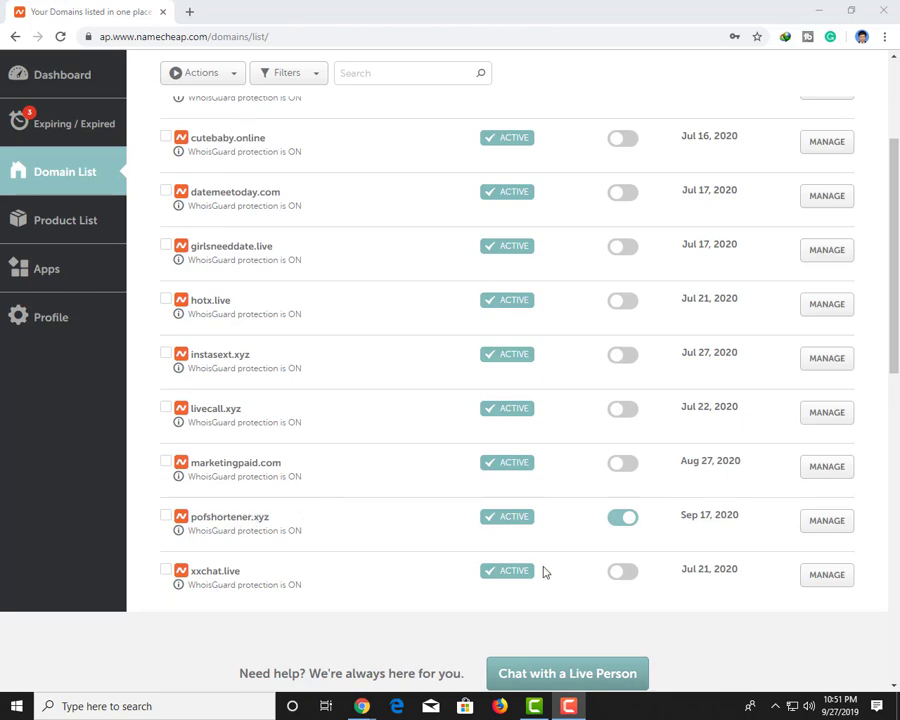
Turn off auto-renewal for pofshortener.xyz and confirm the change in the dialog
{"action": "left_click", "coordinate": [628, 527]}
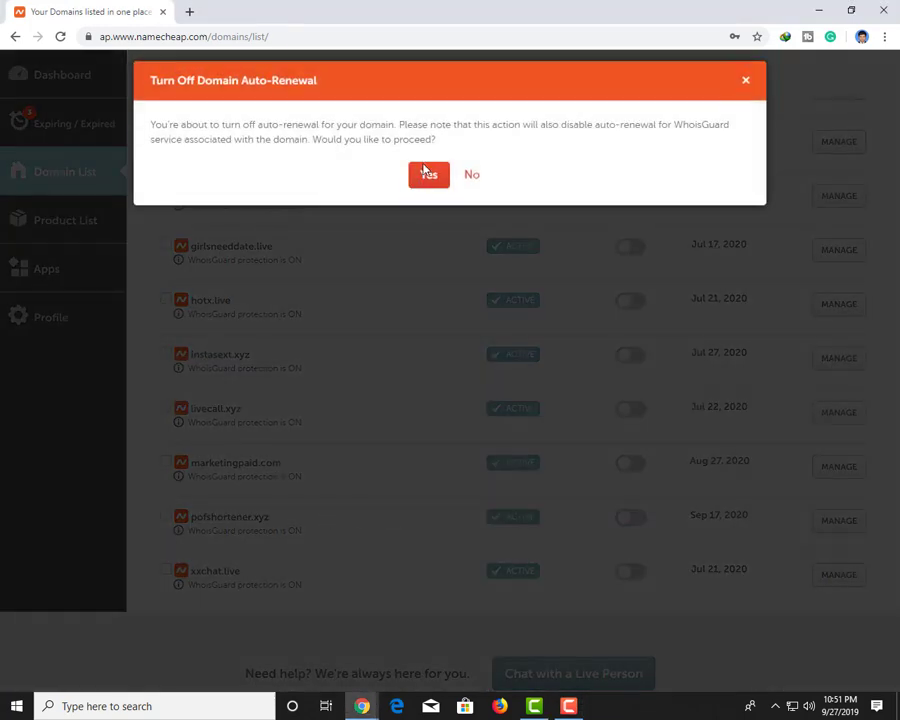
{"action": "left_click", "coordinate": [428, 171]}
{"action": "mouse_move", "coordinate": [362, 706]}
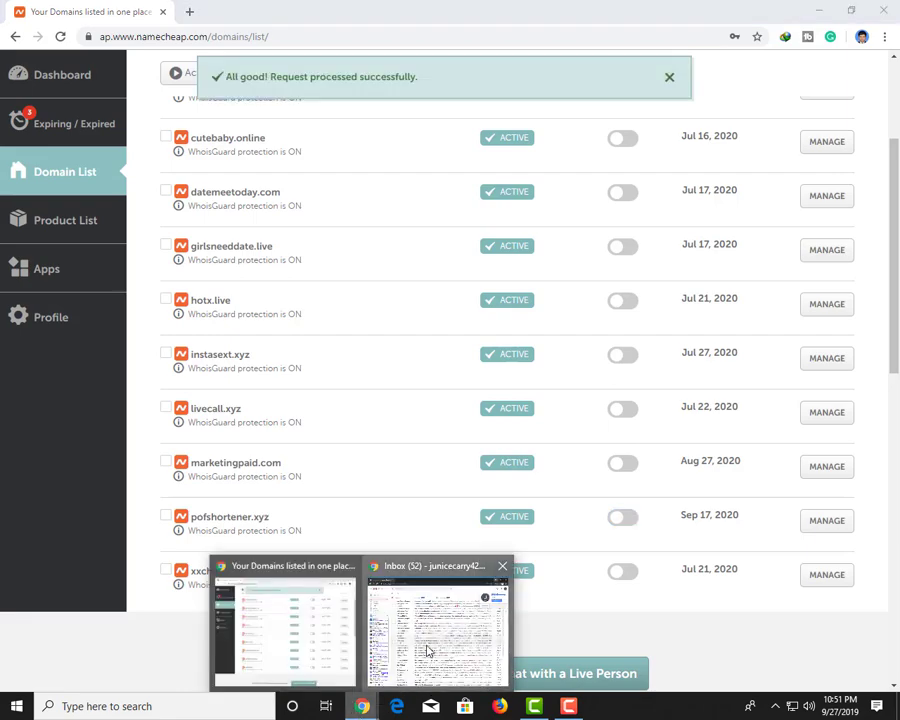
{"action": "left_click", "coordinate": [430, 648]}
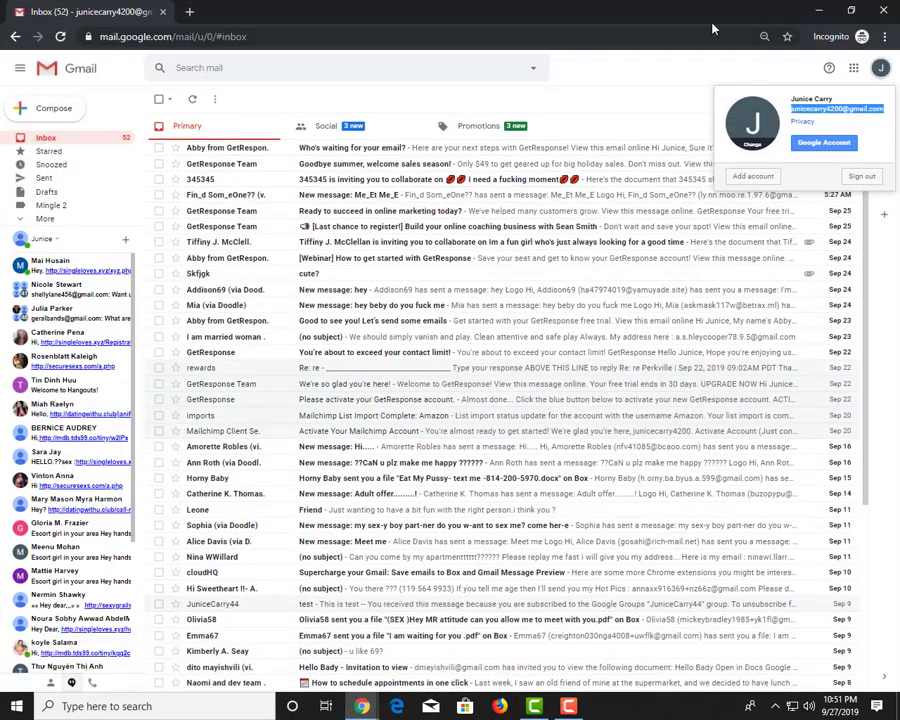
{"action": "left_click", "coordinate": [826, 9]}
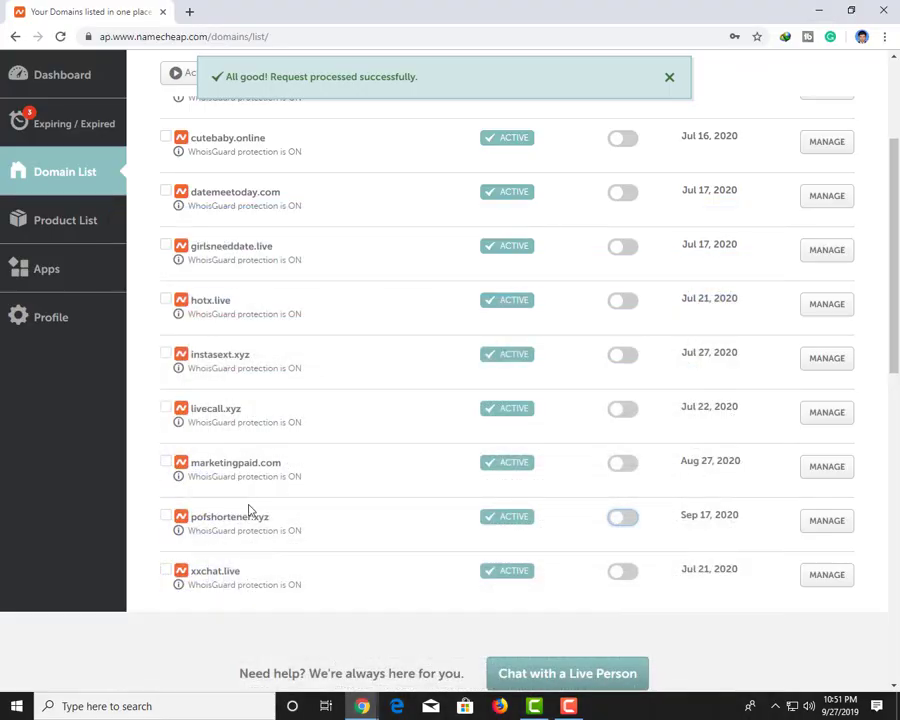
Open pofshortener.xyz's management page, then bring the incognito Gmail window forward
{"action": "left_click", "coordinate": [813, 526]}
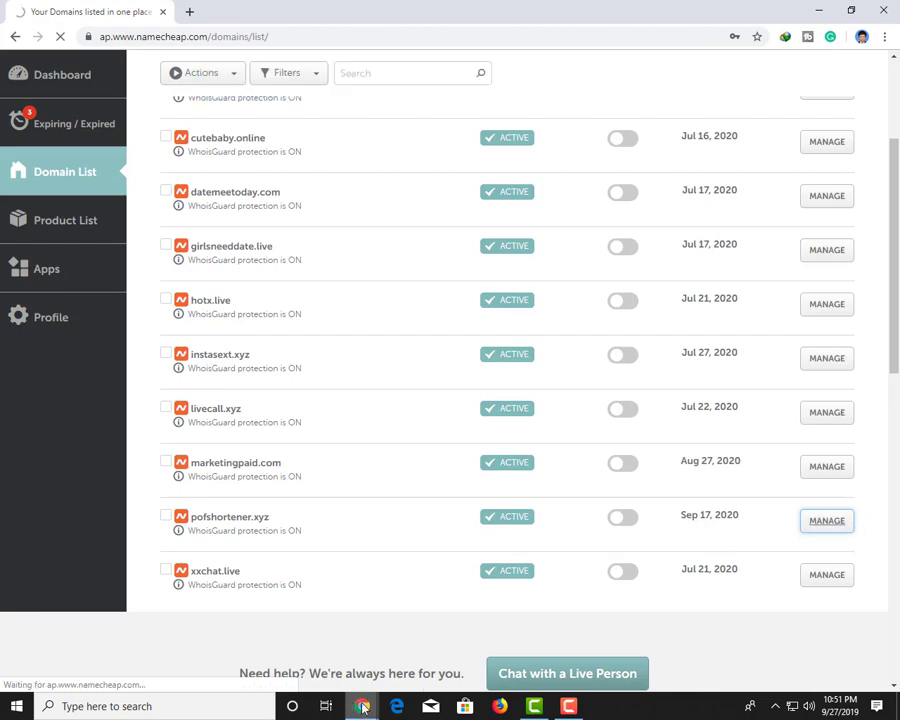
{"action": "mouse_move", "coordinate": [362, 706]}
{"action": "left_click", "coordinate": [436, 620]}
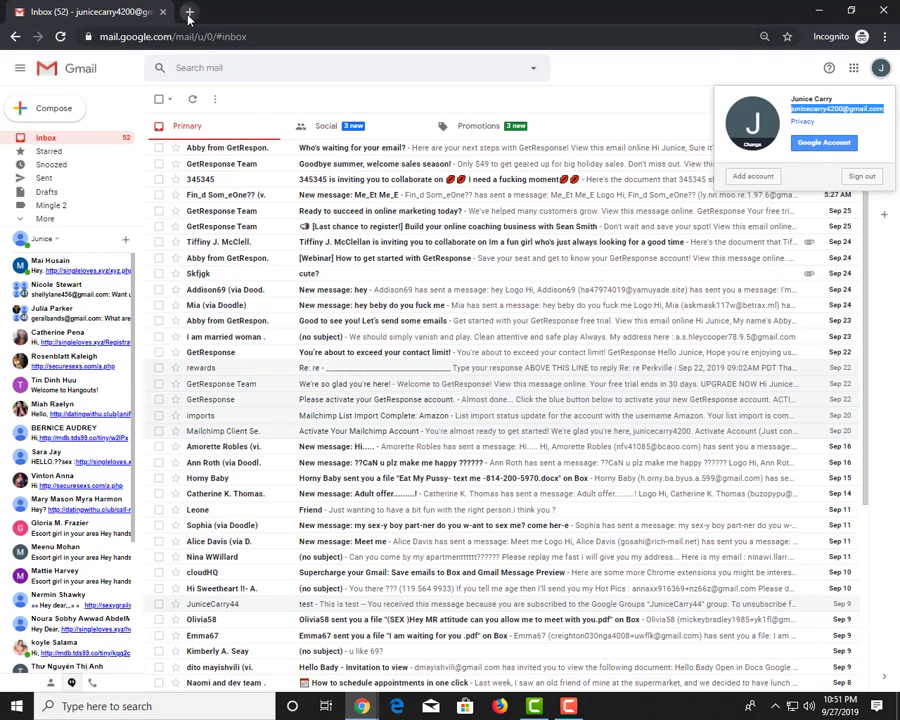
Search Google for 'gsuit' in a new tab and open the gsuite.google.com result
{"action": "left_click", "coordinate": [189, 12]}
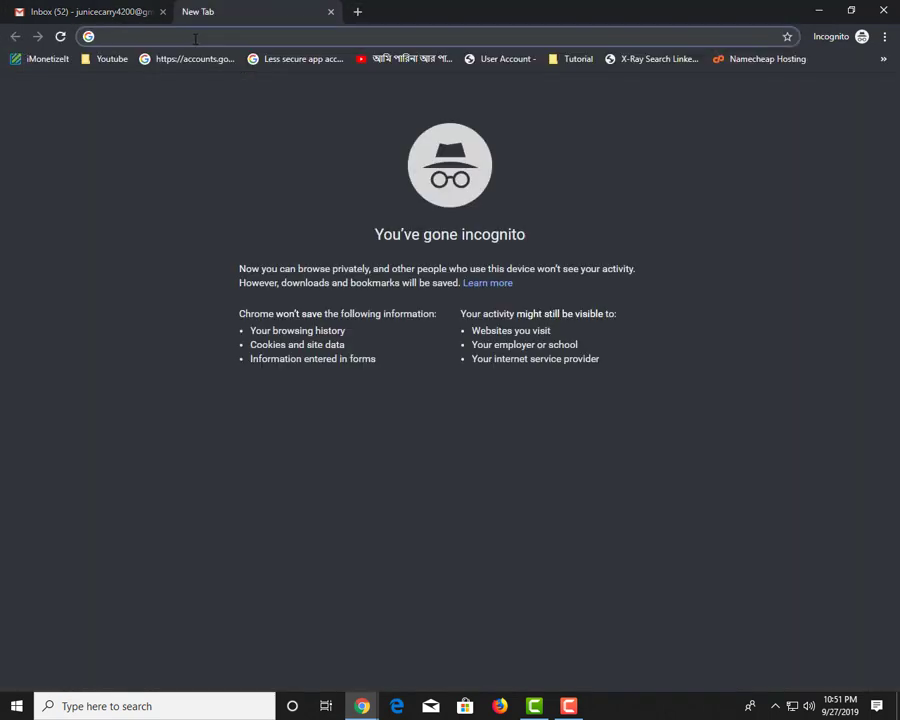
{"action": "type", "text": "gsu"}
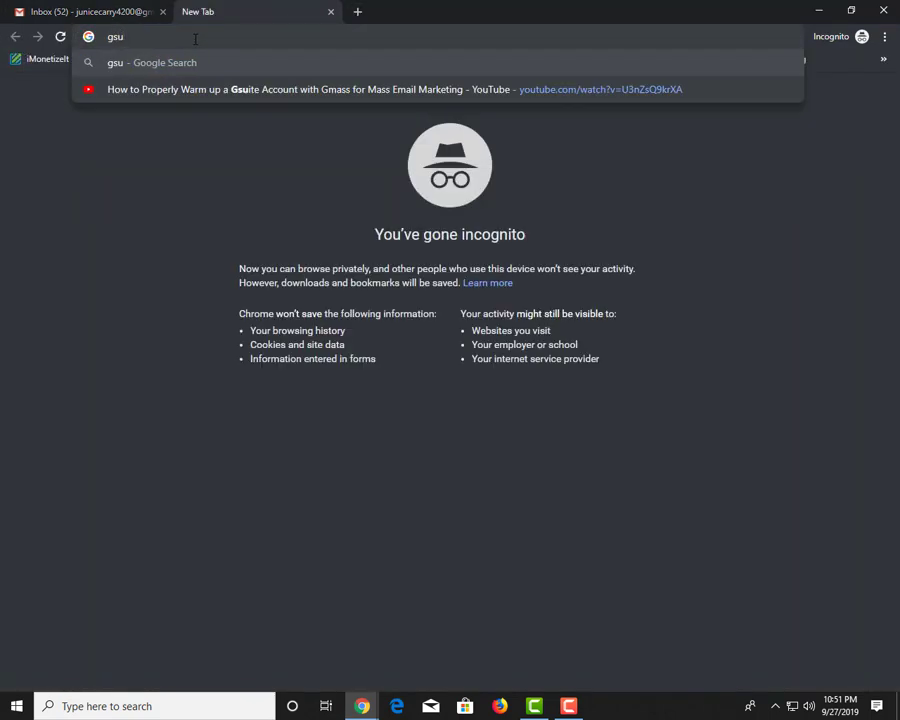
{"action": "type", "text": "it"}
{"action": "key", "text": "Return"}
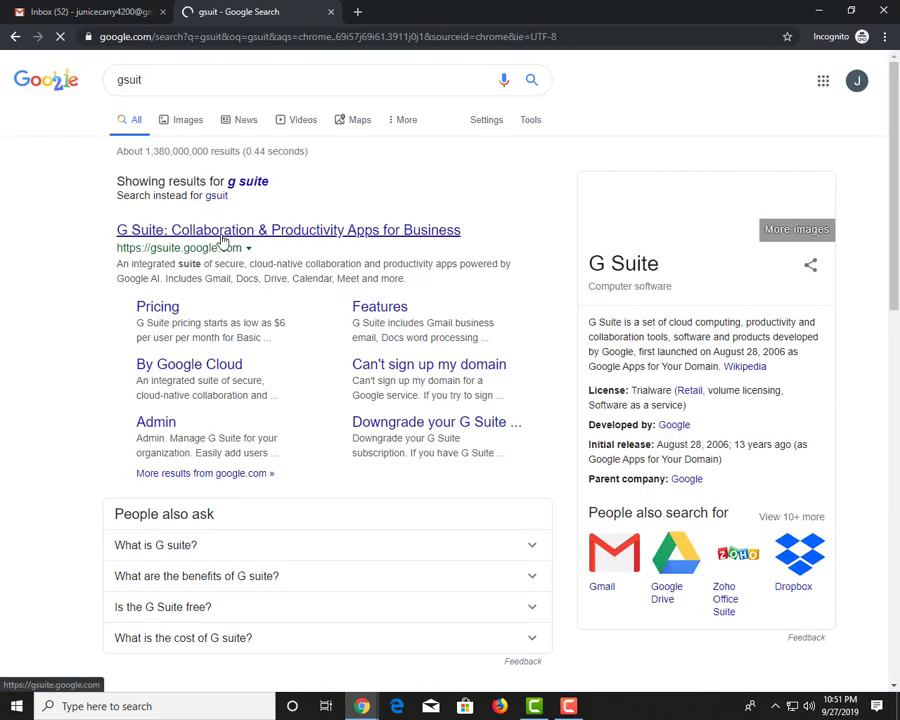
{"action": "left_click", "coordinate": [225, 238]}
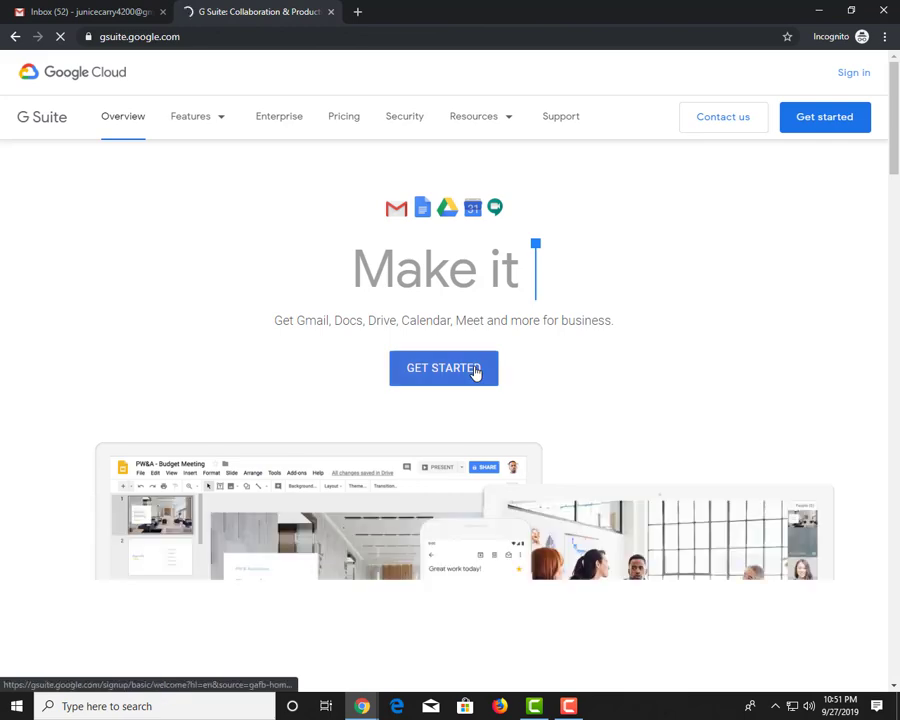
Begin the G Suite signup with 300+ employees and the business name, then continue
{"action": "left_click", "coordinate": [100, 13]}
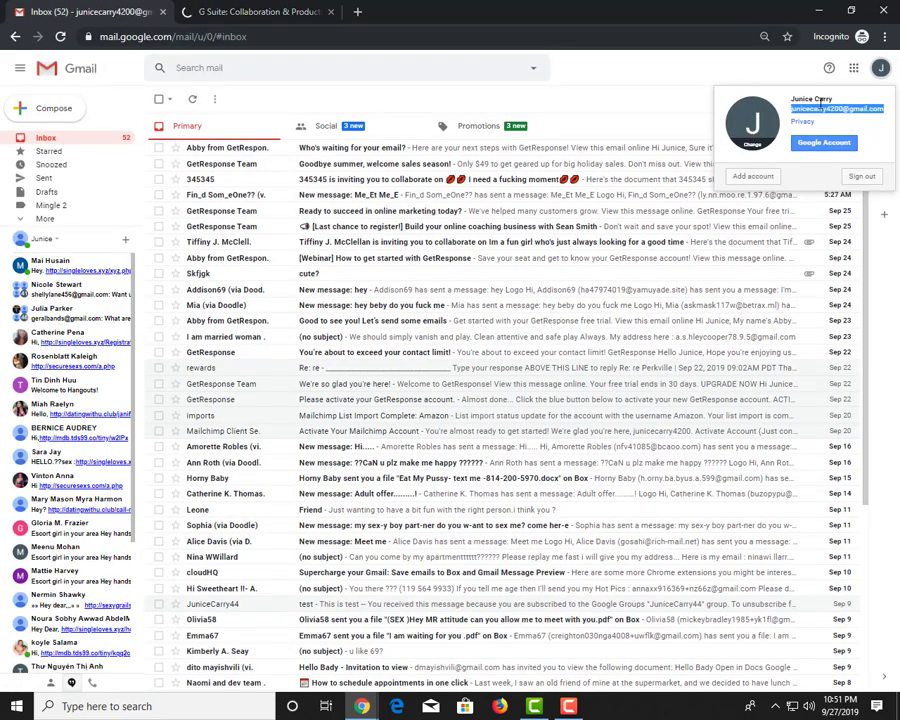
{"action": "left_click", "coordinate": [248, 11]}
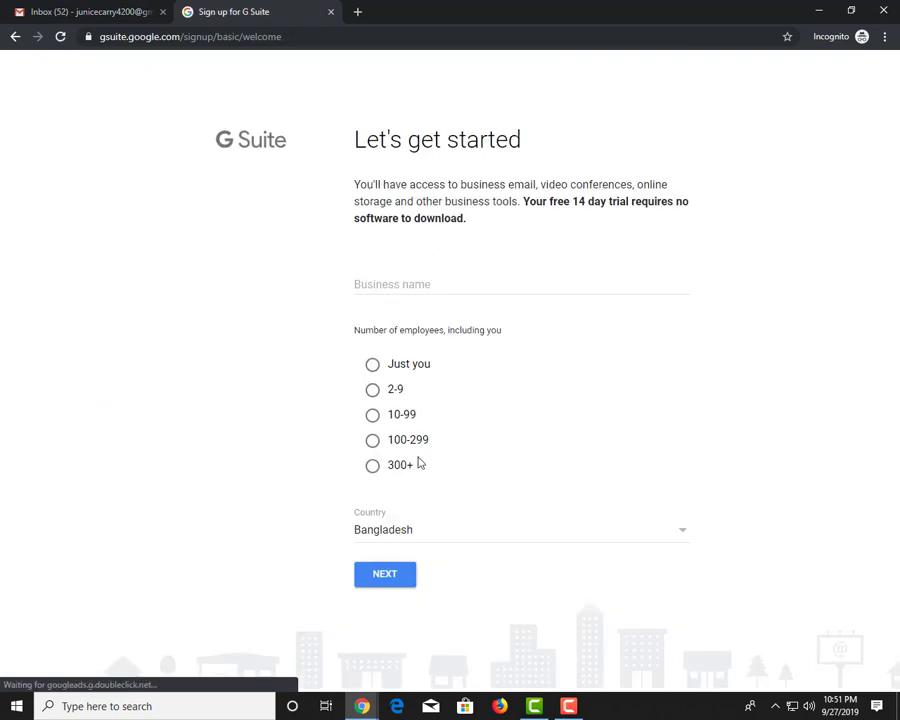
{"action": "left_click", "coordinate": [372, 468]}
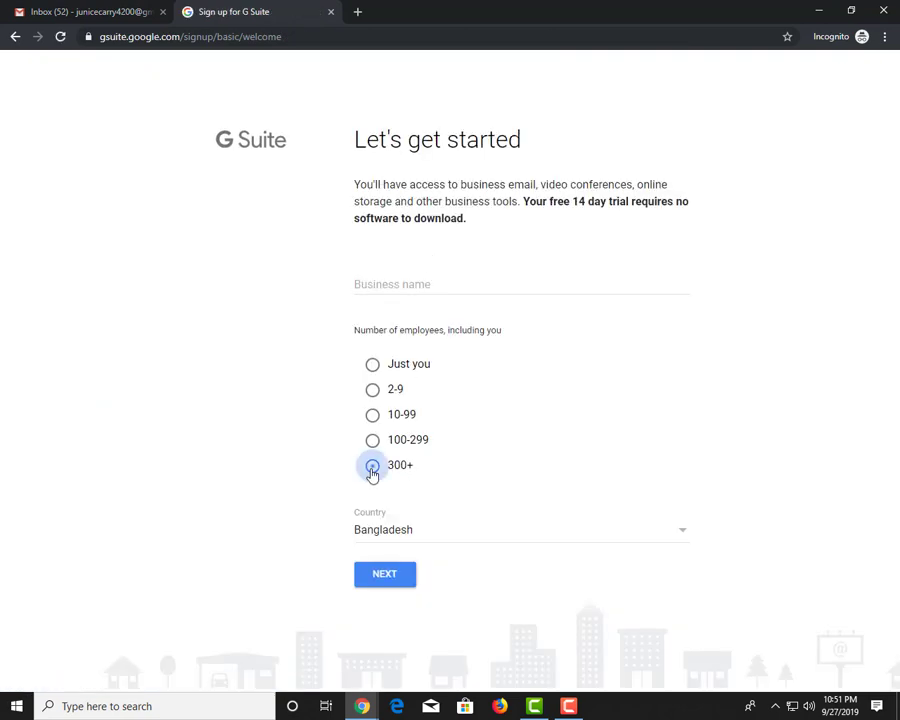
{"action": "left_click", "coordinate": [396, 280]}
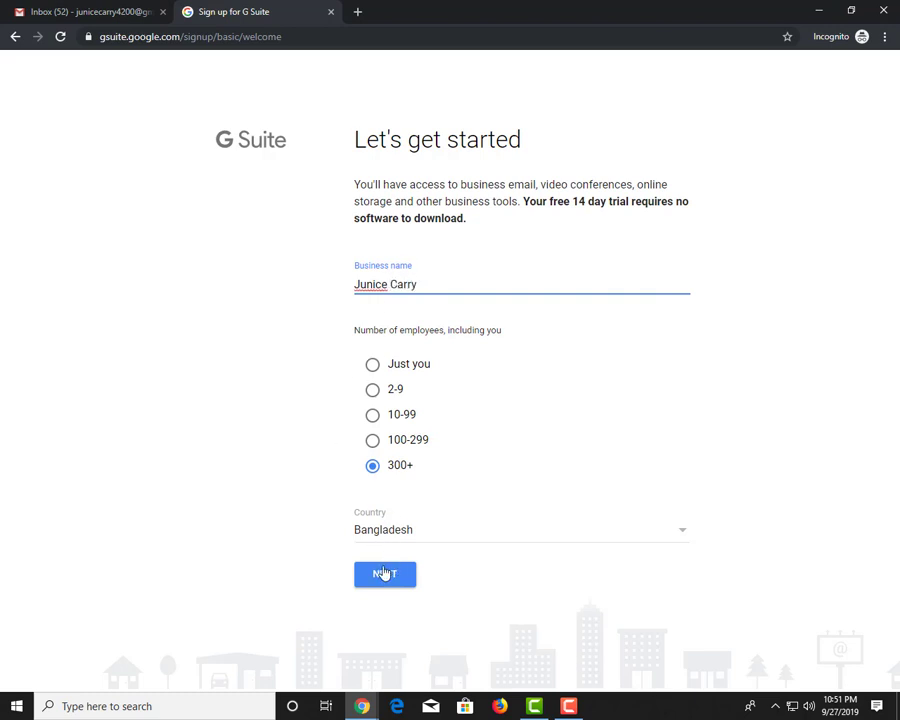
{"action": "left_click", "coordinate": [384, 573]}
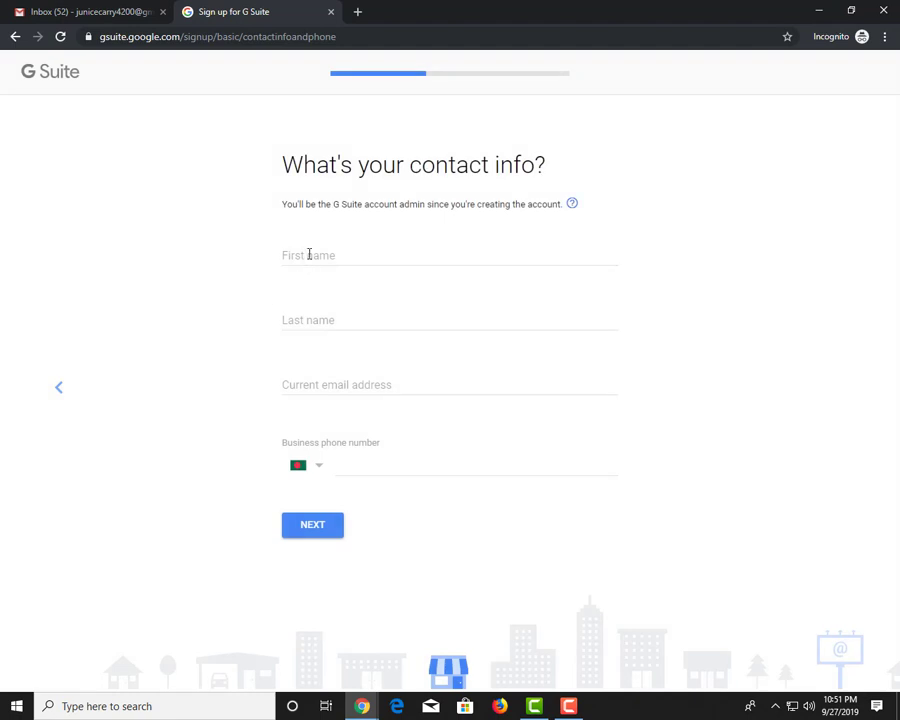
Enter the admin's first and last name, pasted e-mail address and business phone number
{"action": "left_click", "coordinate": [309, 254]}
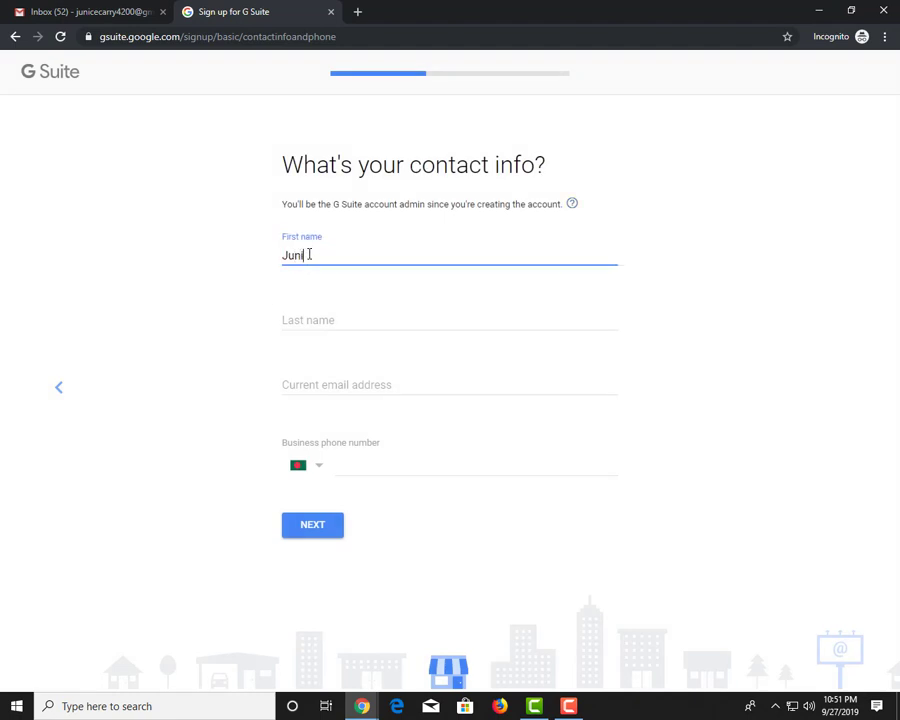
{"action": "type", "text": "Junice"}
{"action": "key", "text": "Tab"}
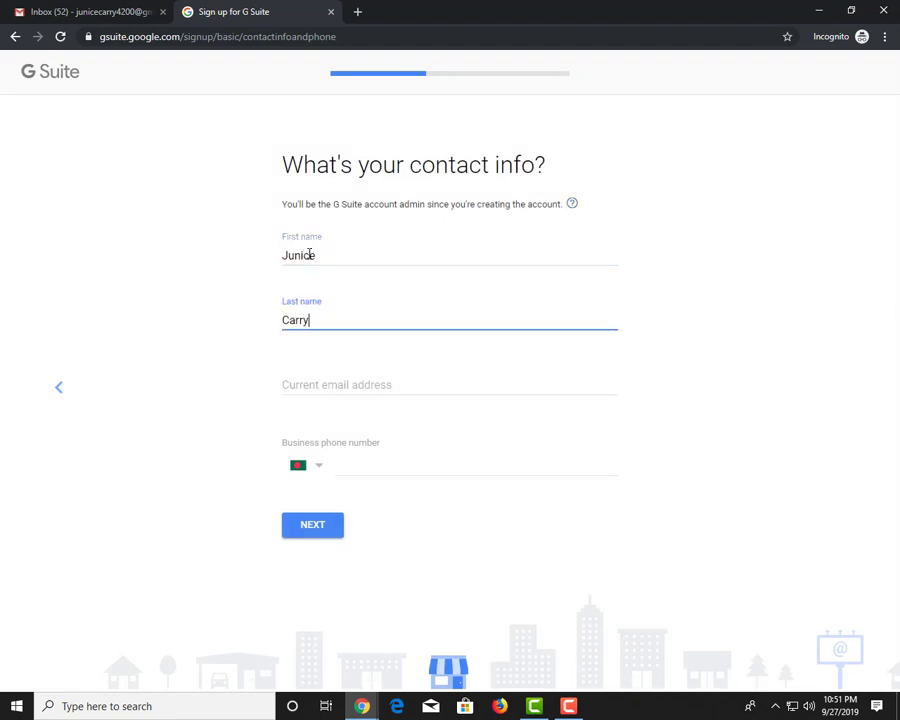
{"action": "key", "text": "Tab"}
{"action": "key", "text": "ctrl+v"}
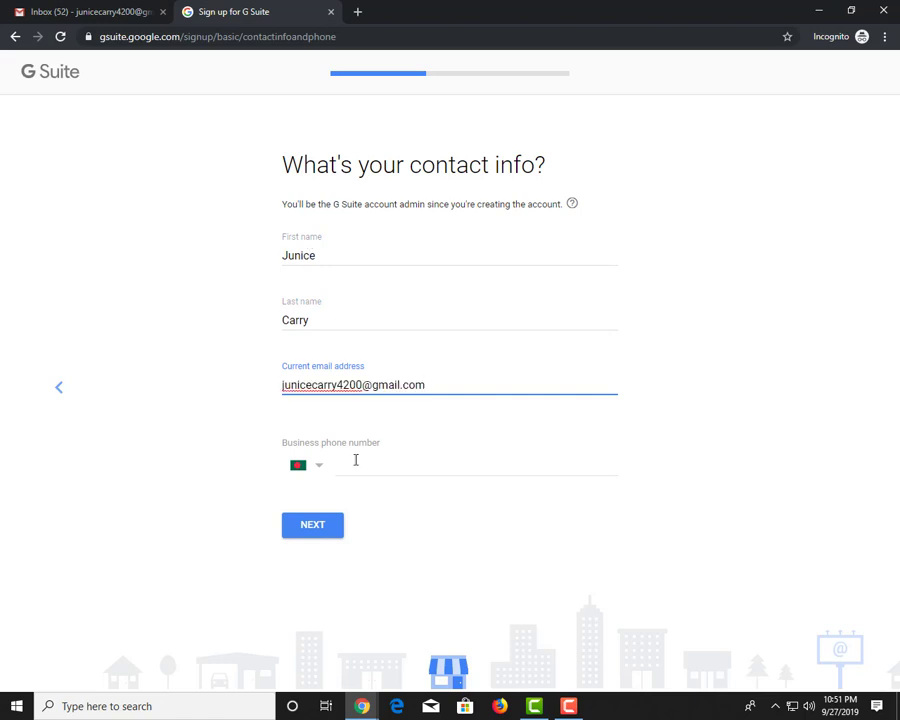
{"action": "left_click", "coordinate": [377, 470]}
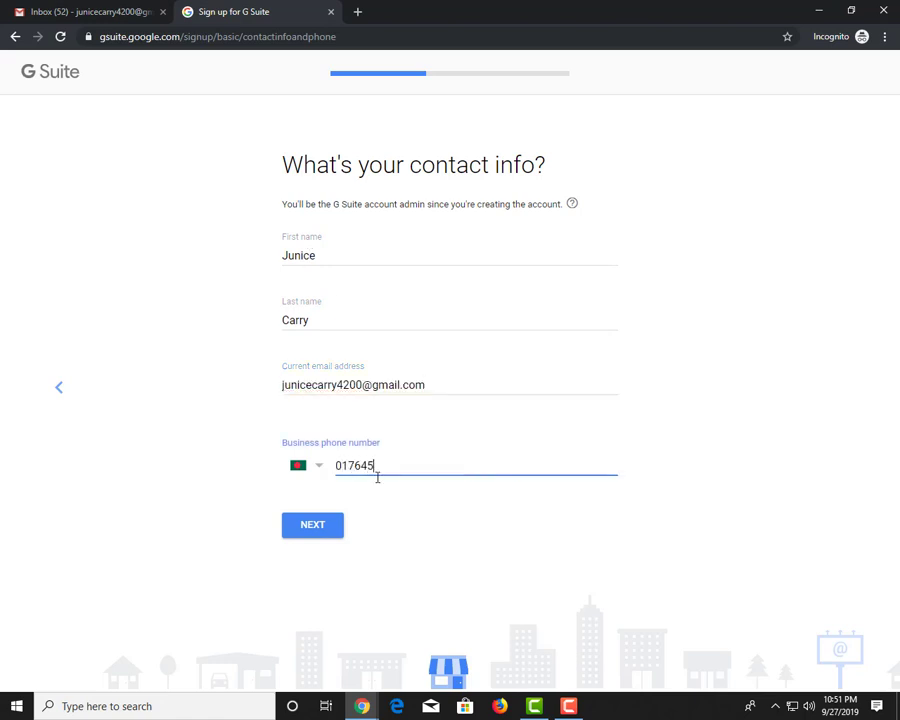
{"action": "left_click", "coordinate": [311, 530]}
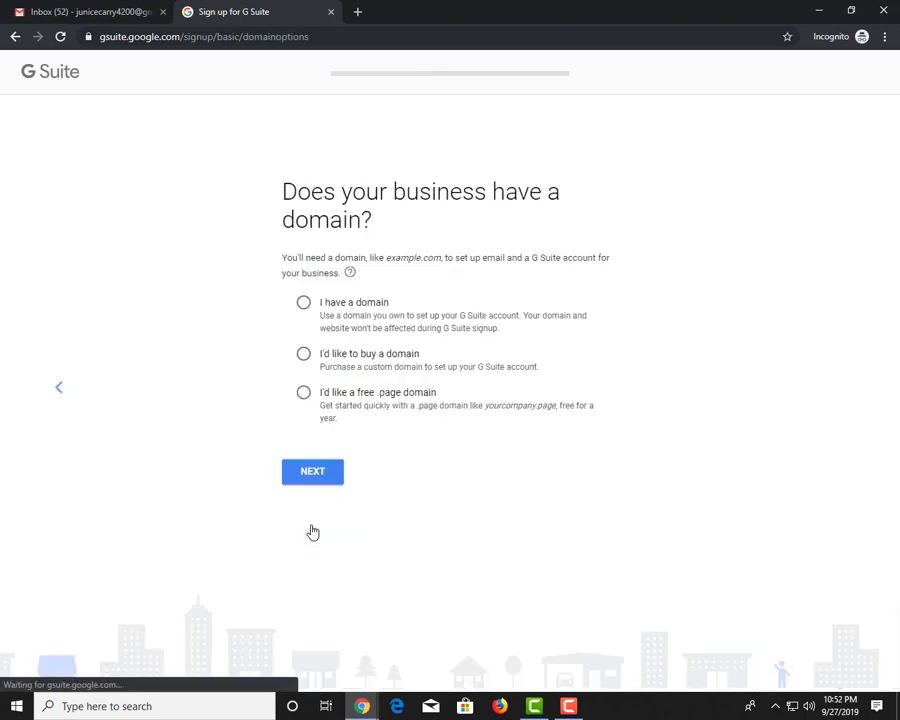
Choose 'I have a domain', reach the domain name step, and switch to Namecheap
{"action": "left_click", "coordinate": [304, 303]}
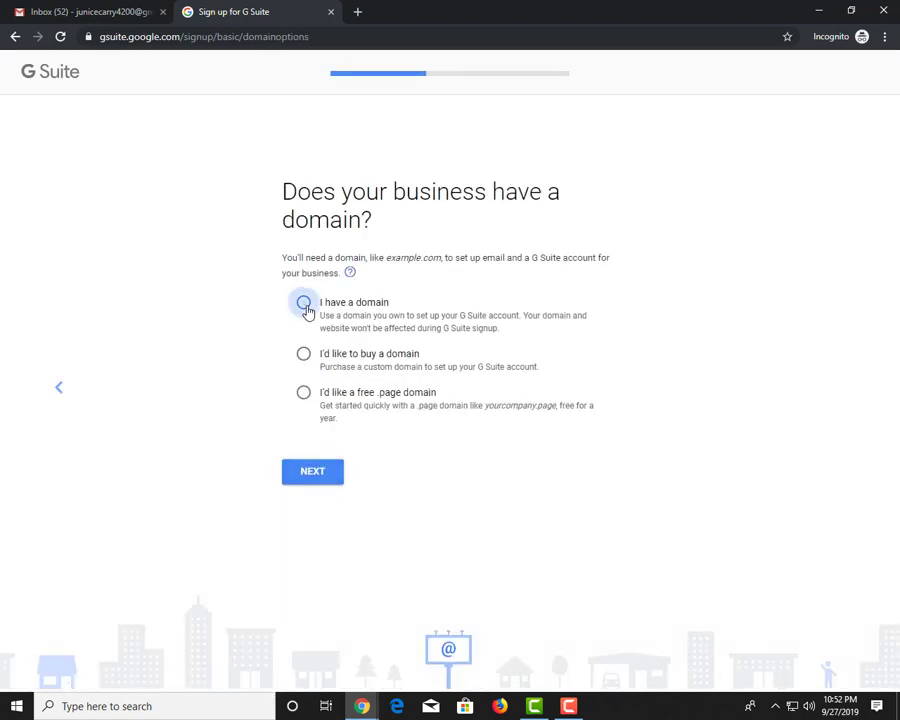
{"action": "left_click", "coordinate": [313, 483]}
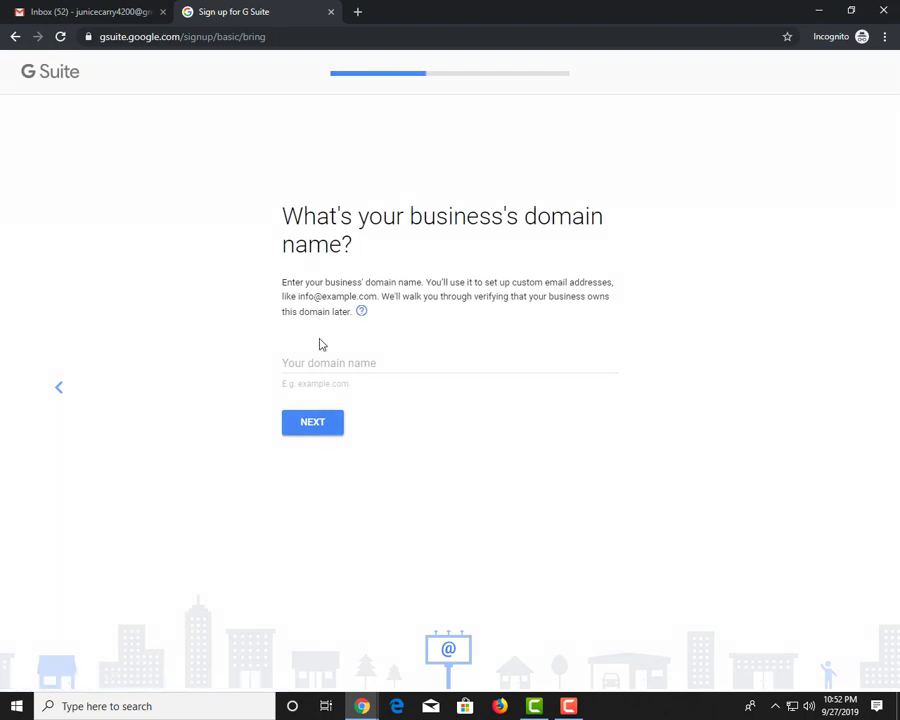
{"action": "left_click", "coordinate": [362, 705]}
{"action": "left_click", "coordinate": [271, 618]}
Copy pofshortener.xyz and switch its nameservers to Namecheap BasicDNS, saving the change
{"action": "left_click_drag", "start_coordinate": [358, 226], "coordinate": [223, 228]}
{"action": "key", "text": "ctrl+c"}
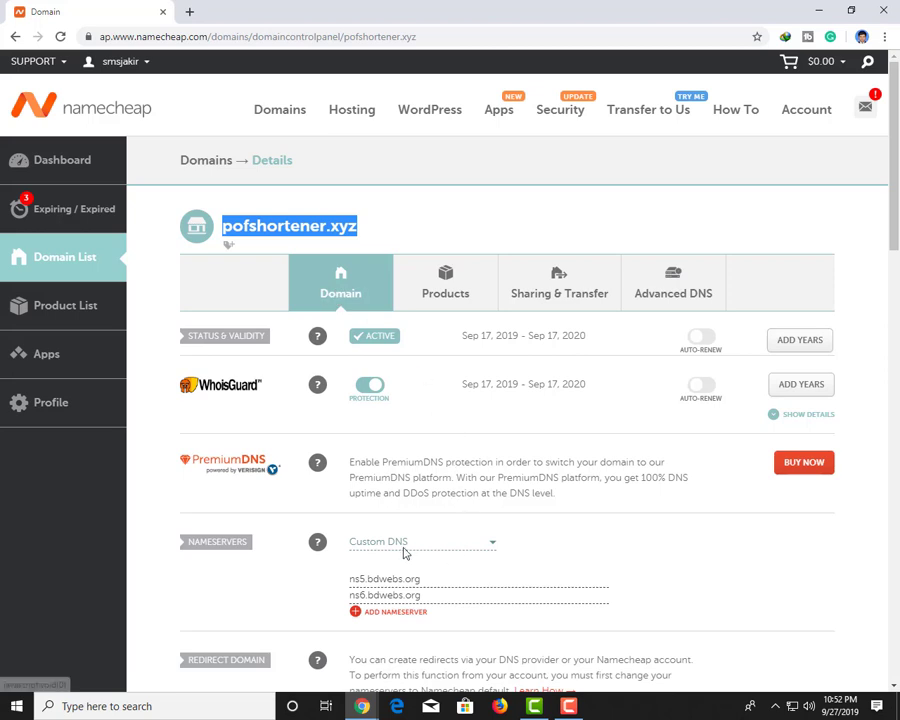
{"action": "left_click", "coordinate": [404, 546]}
{"action": "left_click", "coordinate": [396, 564]}
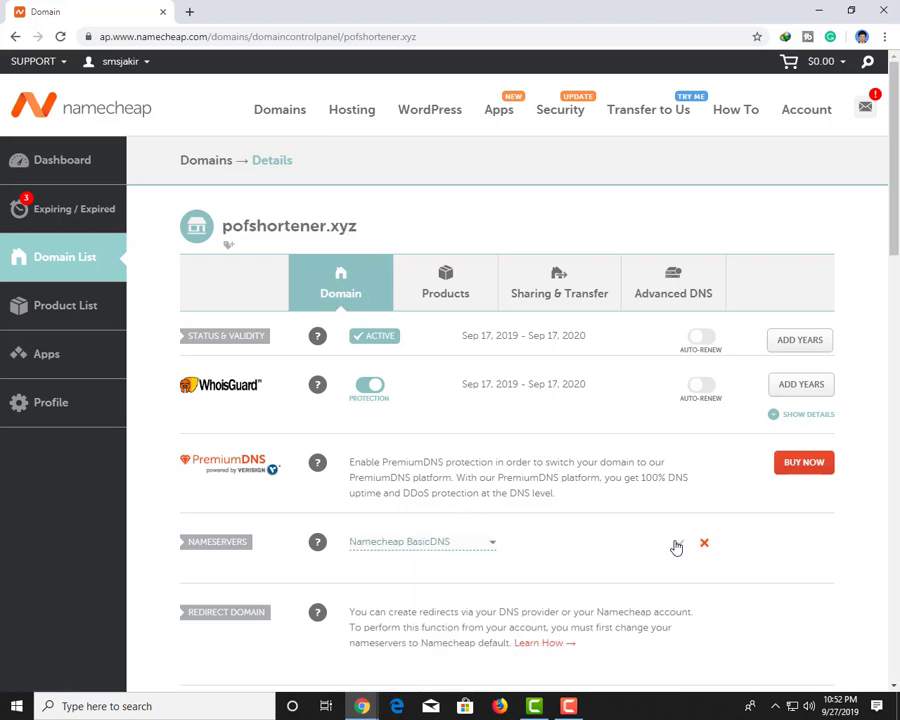
{"action": "left_click", "coordinate": [676, 547]}
Enter pofshortener.xyz as the domain in the G Suite signup
{"action": "mouse_move", "coordinate": [362, 706]}
{"action": "left_click", "coordinate": [436, 652]}
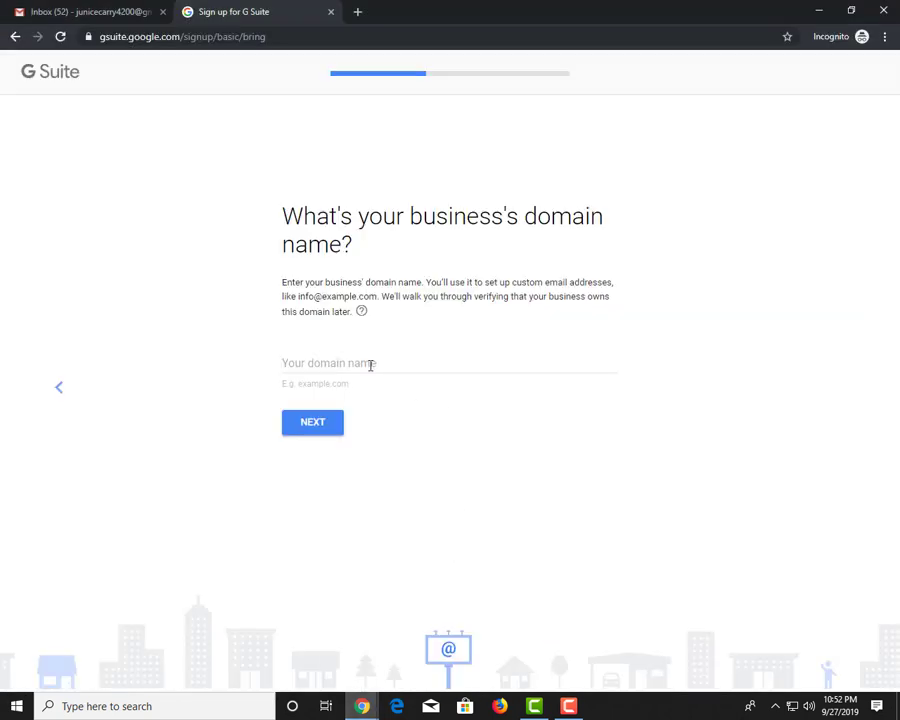
{"action": "left_click", "coordinate": [368, 367]}
{"action": "key", "text": "ctrl+v"}
Submit pofshortener.xyz, confirm using it for the account, and decline promotional emails
{"action": "left_click", "coordinate": [322, 421]}
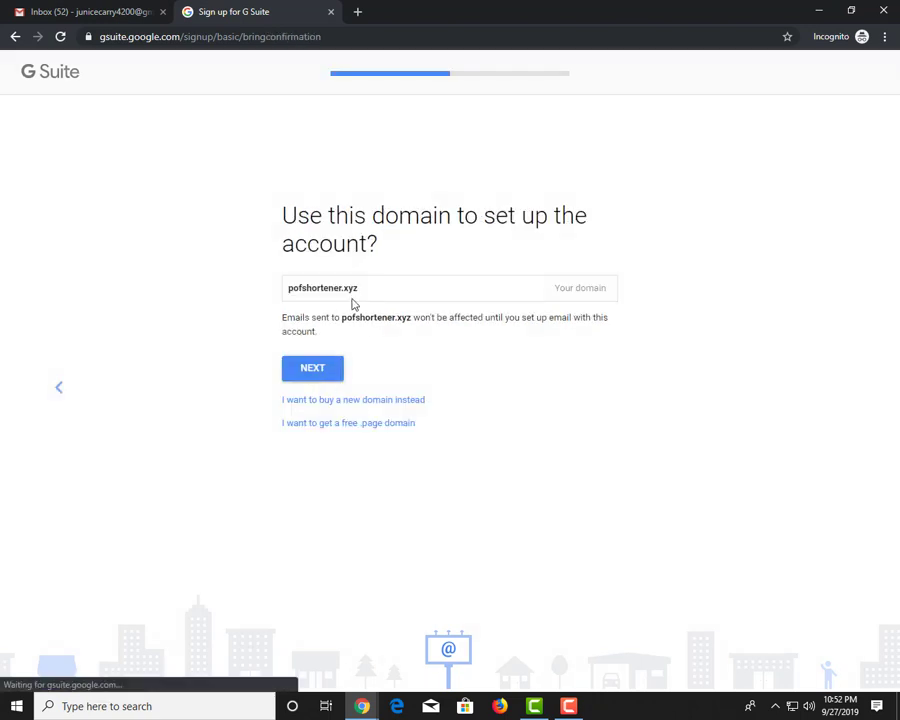
{"action": "left_click", "coordinate": [313, 370]}
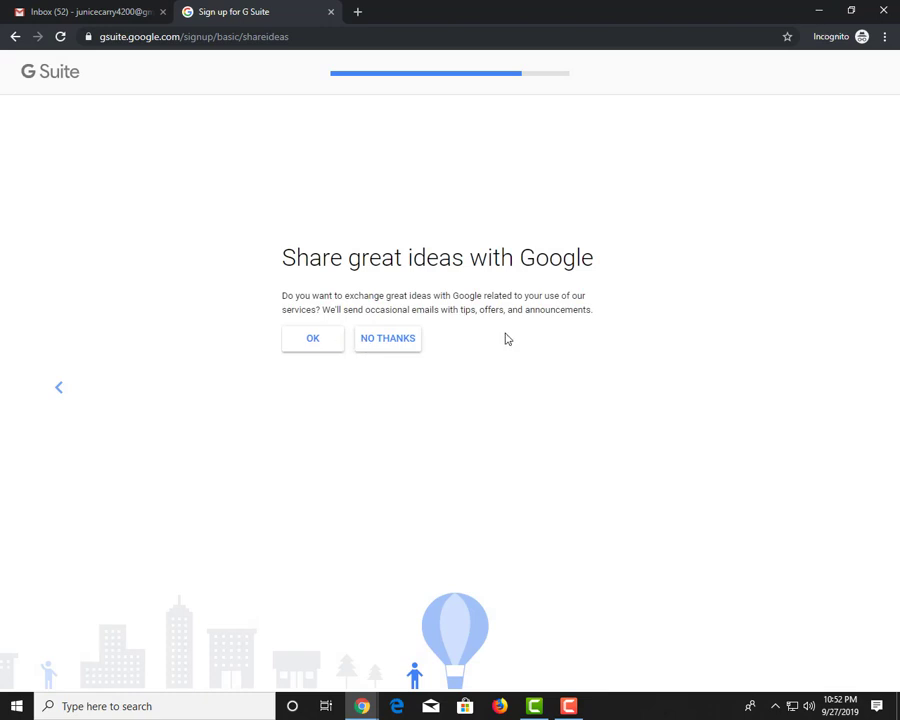
{"action": "left_click", "coordinate": [376, 343]}
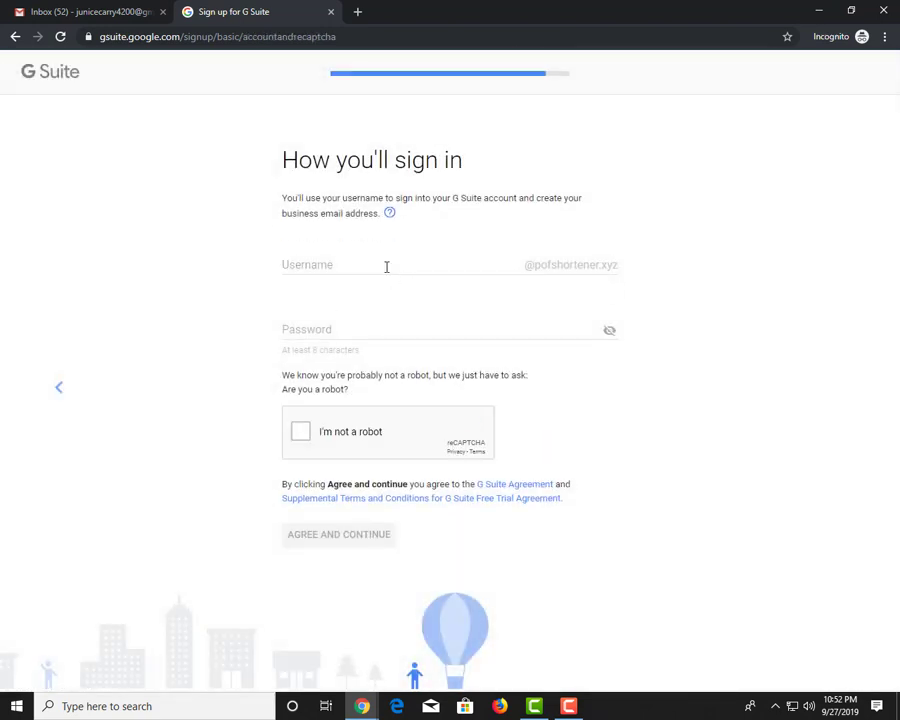
Set the admin username and password, pass the robot check, and agree to the terms
{"action": "left_click", "coordinate": [479, 258]}
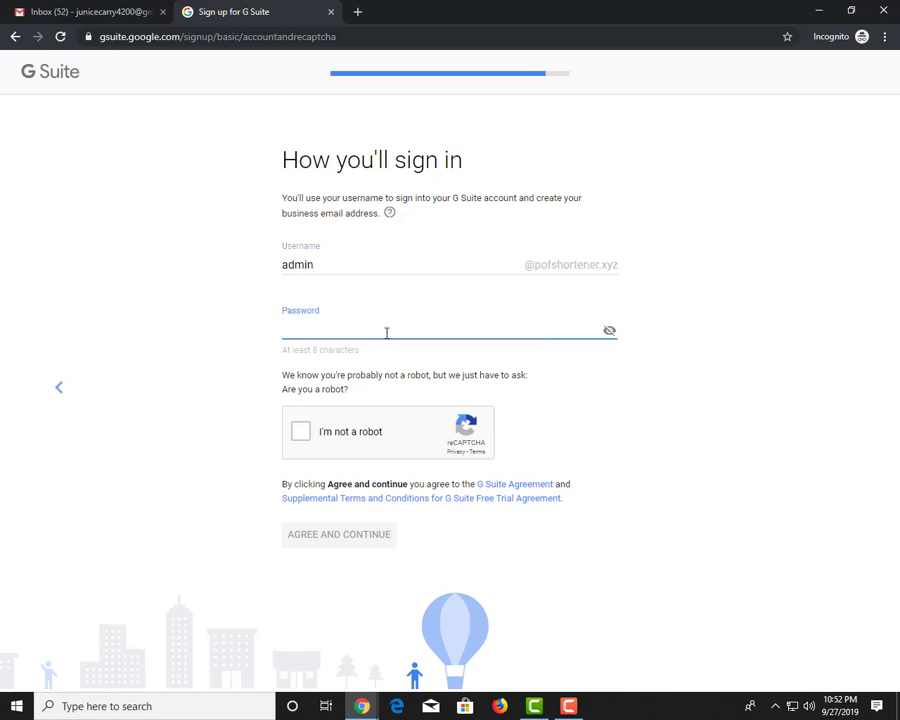
{"action": "type", "text": "••••"}
{"action": "left_click", "coordinate": [301, 431]}
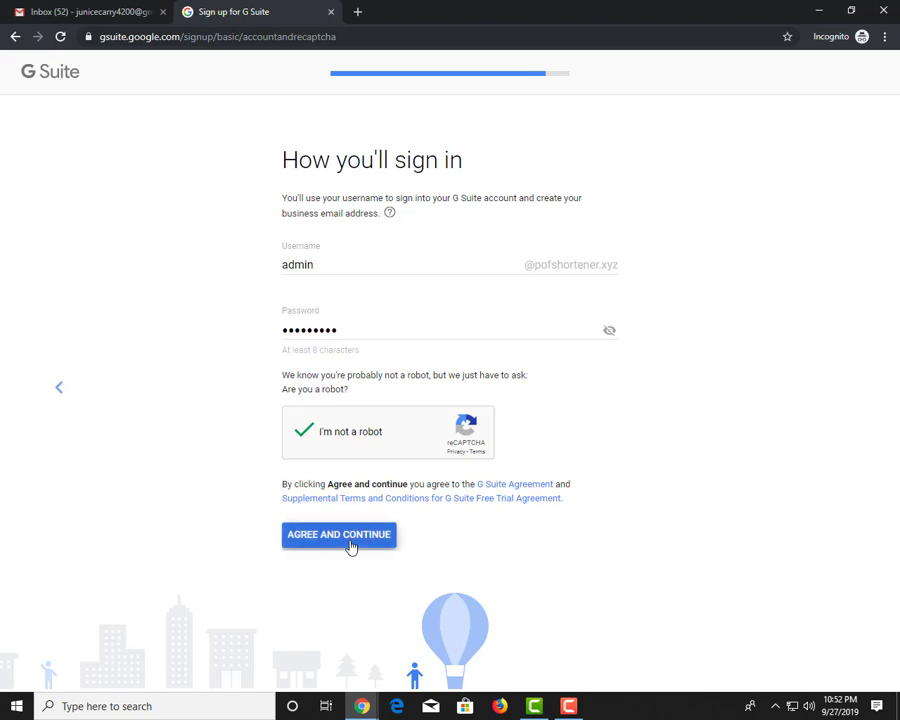
{"action": "left_click", "coordinate": [351, 540]}
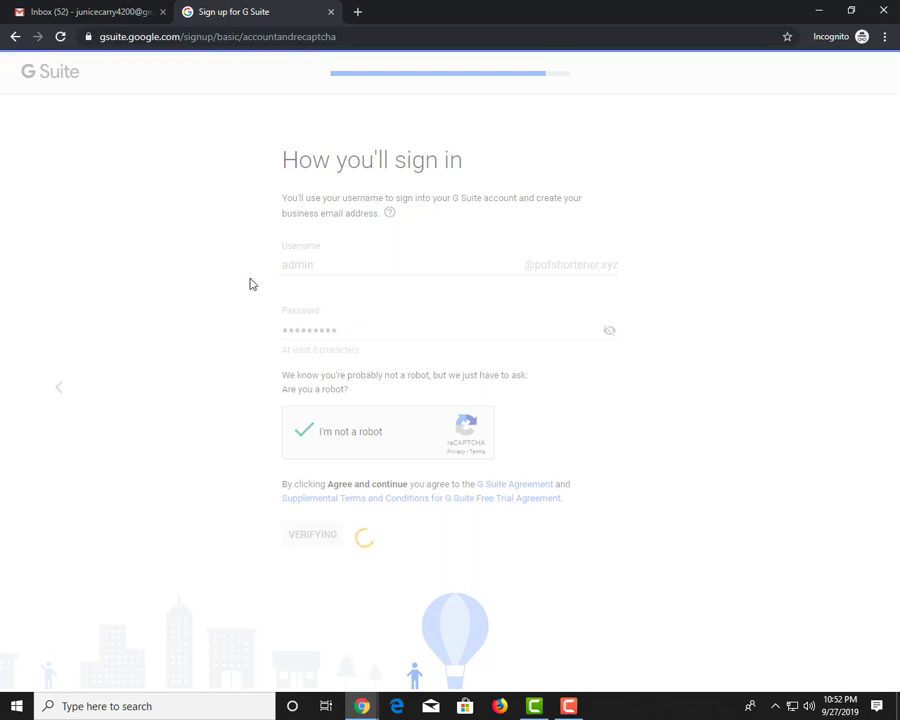
{"action": "left_click", "coordinate": [568, 706]}
{"action": "left_click", "coordinate": [832, 645]}
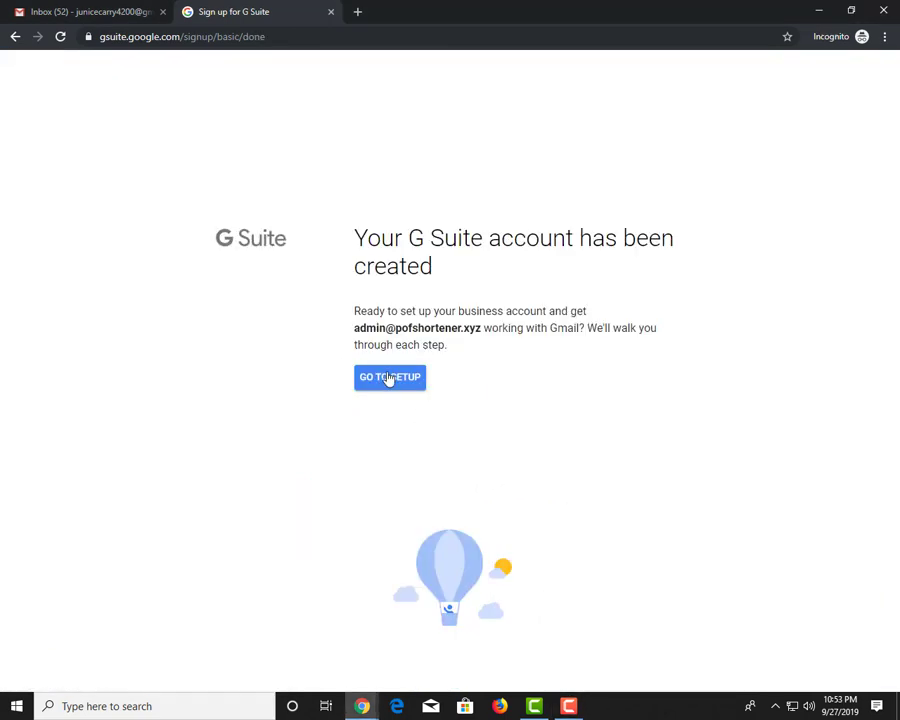
Sign in with the admin password, accept the new account's terms, and start adding people
{"action": "left_click", "coordinate": [390, 377]}
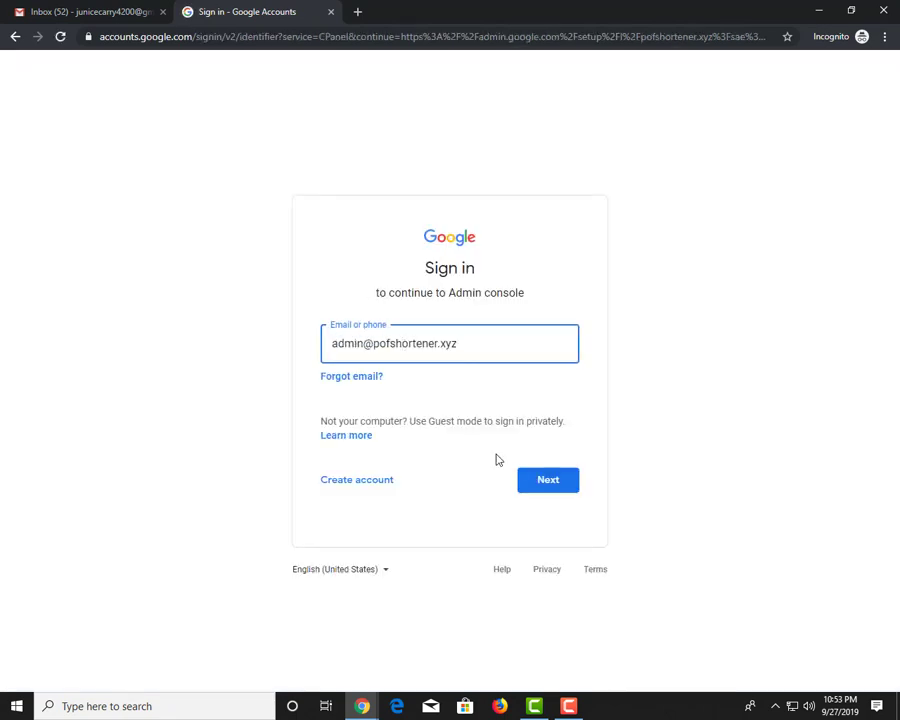
{"action": "left_click", "coordinate": [542, 480]}
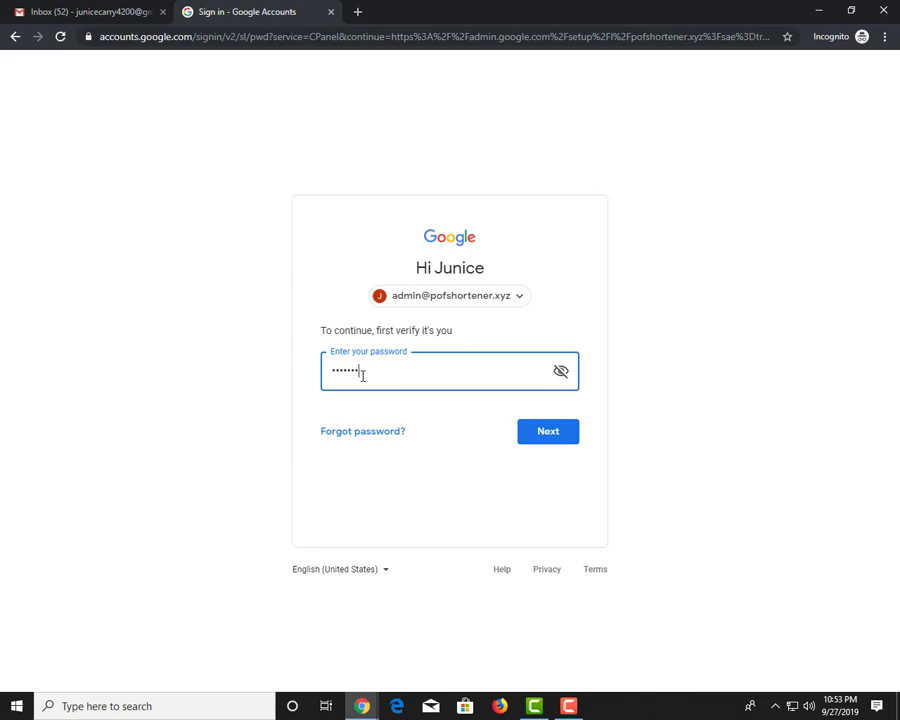
{"action": "key", "text": "Return"}
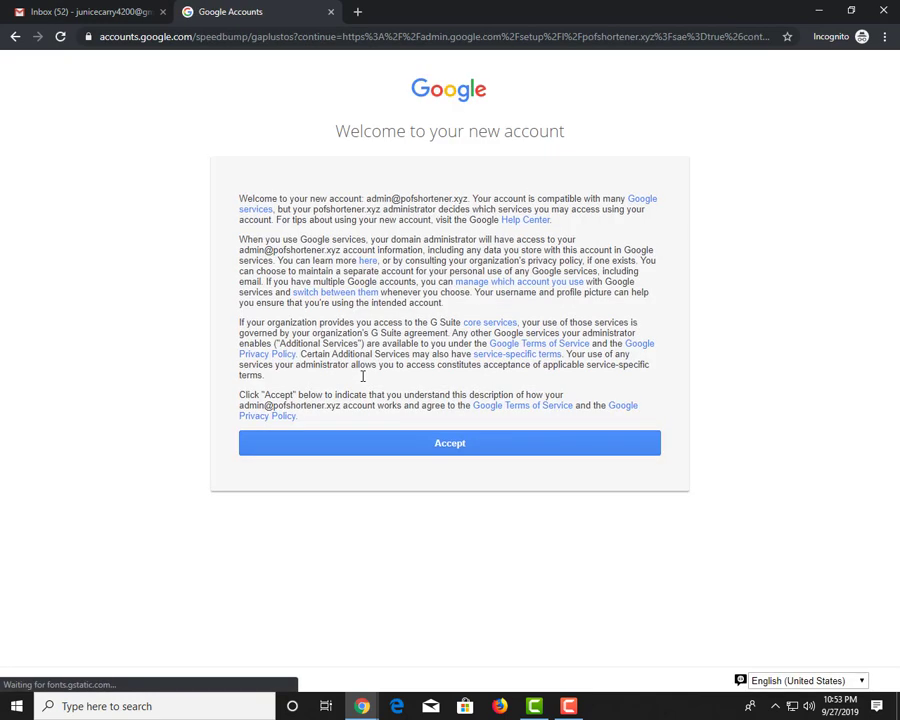
{"action": "left_click", "coordinate": [457, 443]}
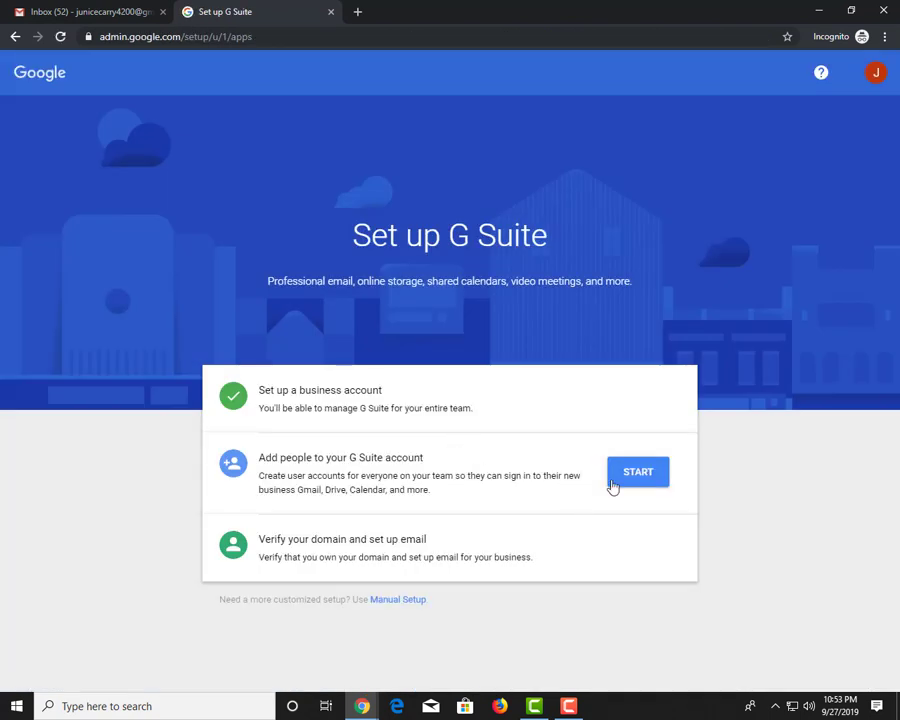
{"action": "left_click", "coordinate": [637, 473]}
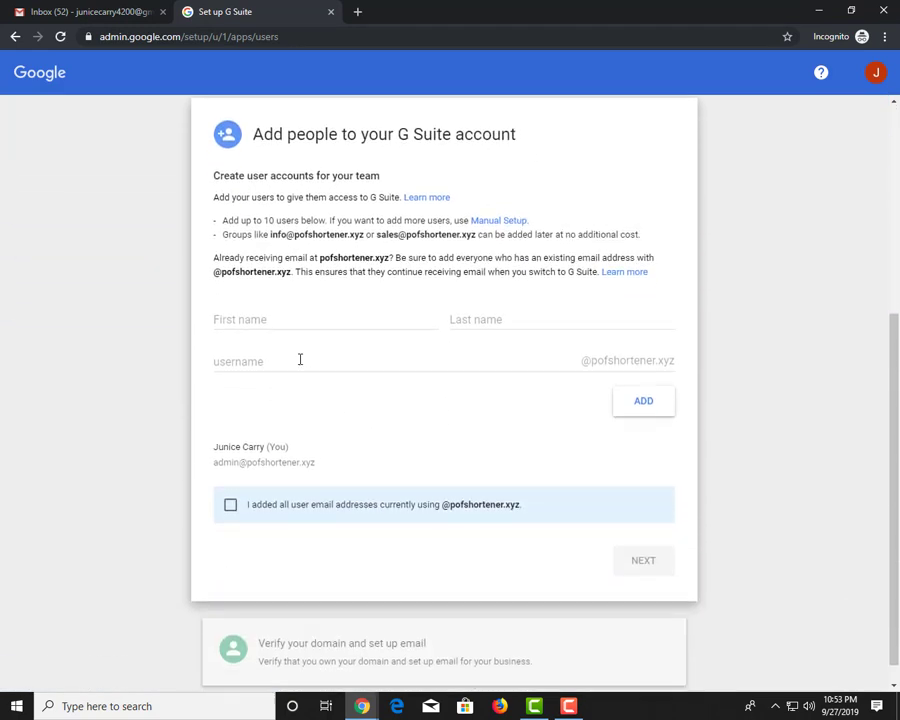
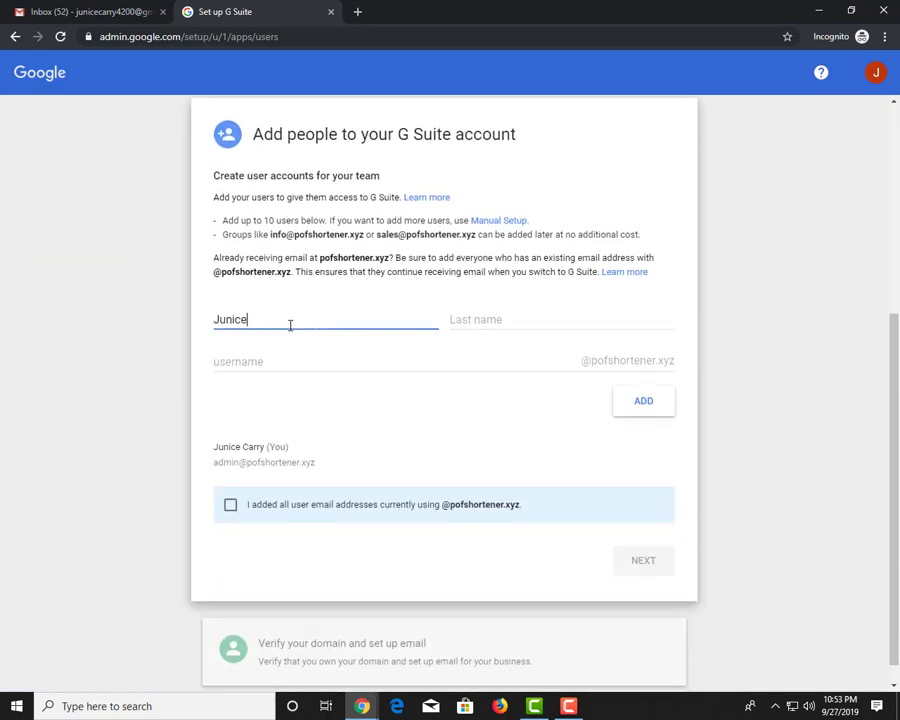
Add a second user with the owner's first name, last name and username
{"action": "key", "text": "Tab"}
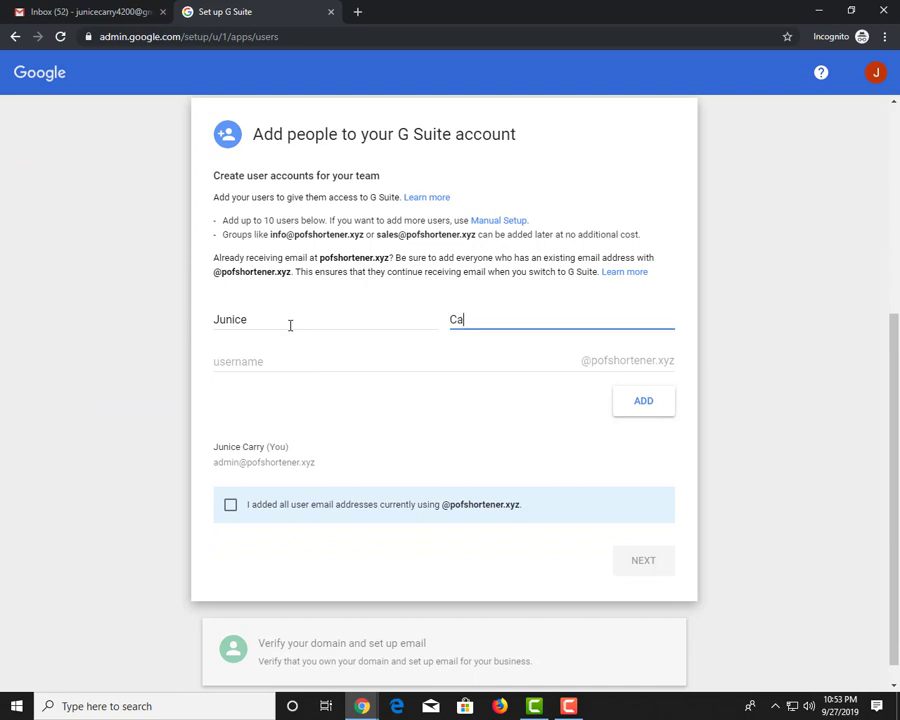
{"action": "key", "text": "Tab"}
{"action": "type", "text": "jun"}
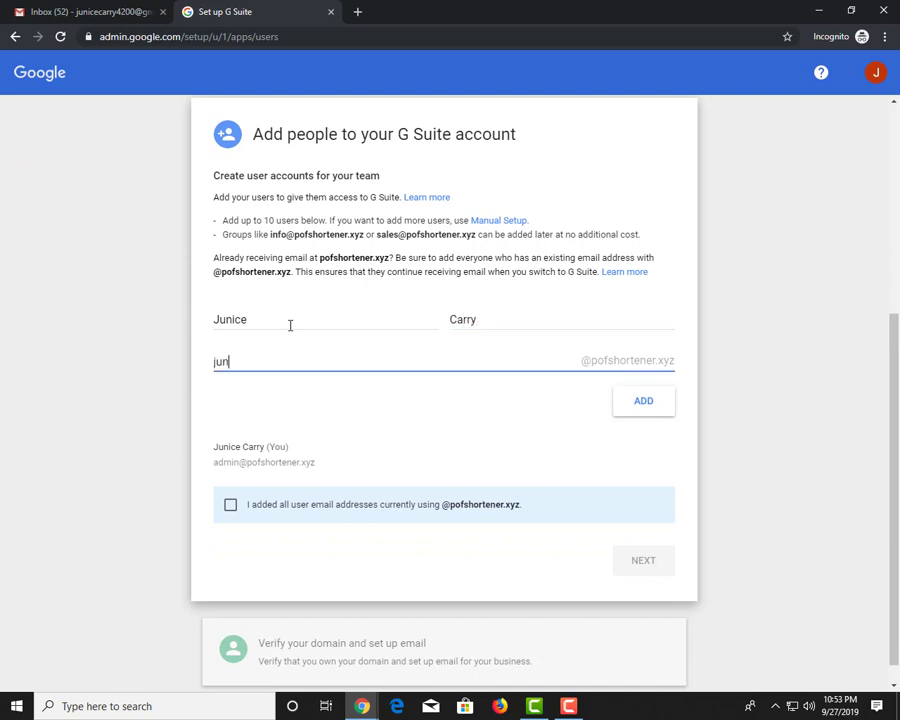
{"action": "key", "text": "BackSpace"}
{"action": "key", "text": "BackSpace"}
{"action": "key", "text": "BackSpace"}
{"action": "type", "text": "l"}
{"action": "left_click", "coordinate": [646, 405]}
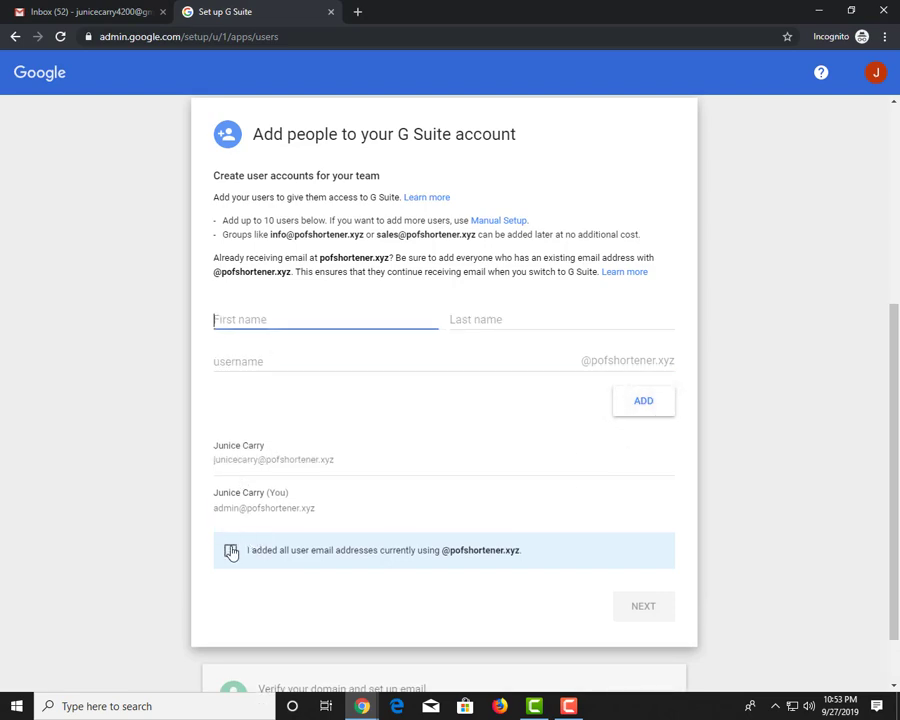
Confirm all user email addresses were added and continue to the next setup step
{"action": "left_click", "coordinate": [231, 549]}
{"action": "scroll", "coordinate": [316, 543], "scroll_direction": "down", "scroll_amount": 1}
{"action": "left_click", "coordinate": [634, 533]}
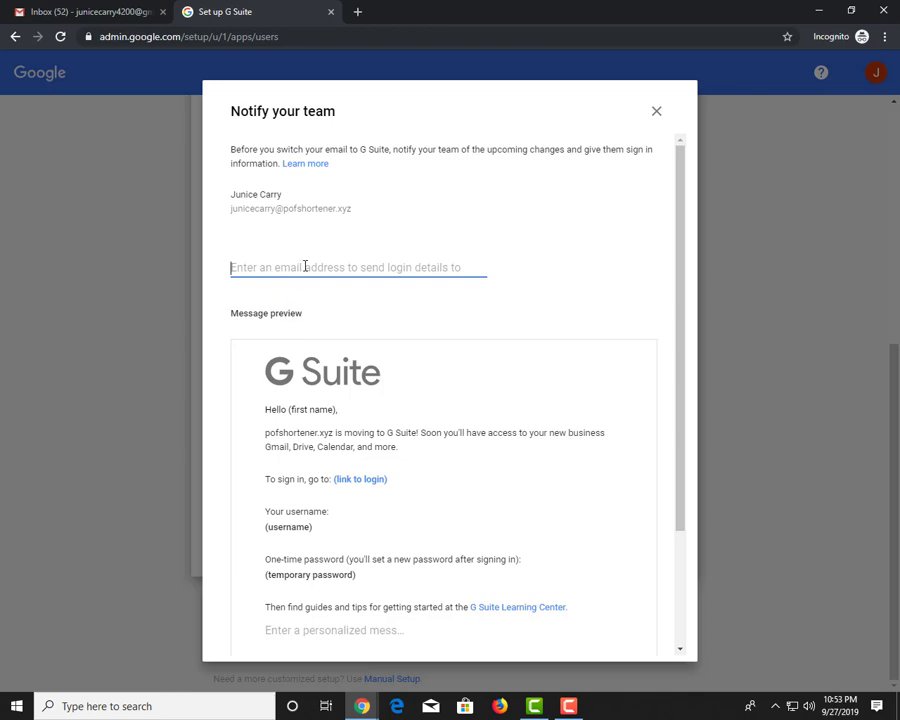
Copy the personal Gmail address, paste it as the login-details recipient, and send the emails
{"action": "left_click", "coordinate": [94, 14]}
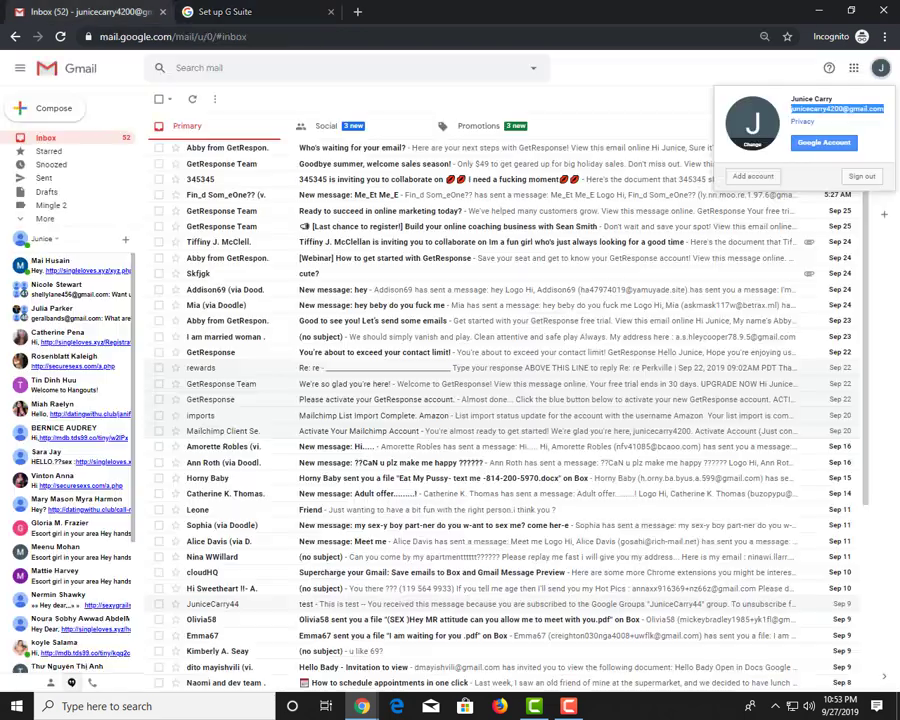
{"action": "right_click", "coordinate": [851, 113]}
{"action": "left_click", "coordinate": [860, 122]}
{"action": "left_click", "coordinate": [225, 12]}
{"action": "key", "text": "ctrl+v"}
{"action": "scroll", "coordinate": [460, 370], "scroll_direction": "down", "scroll_amount": 2}
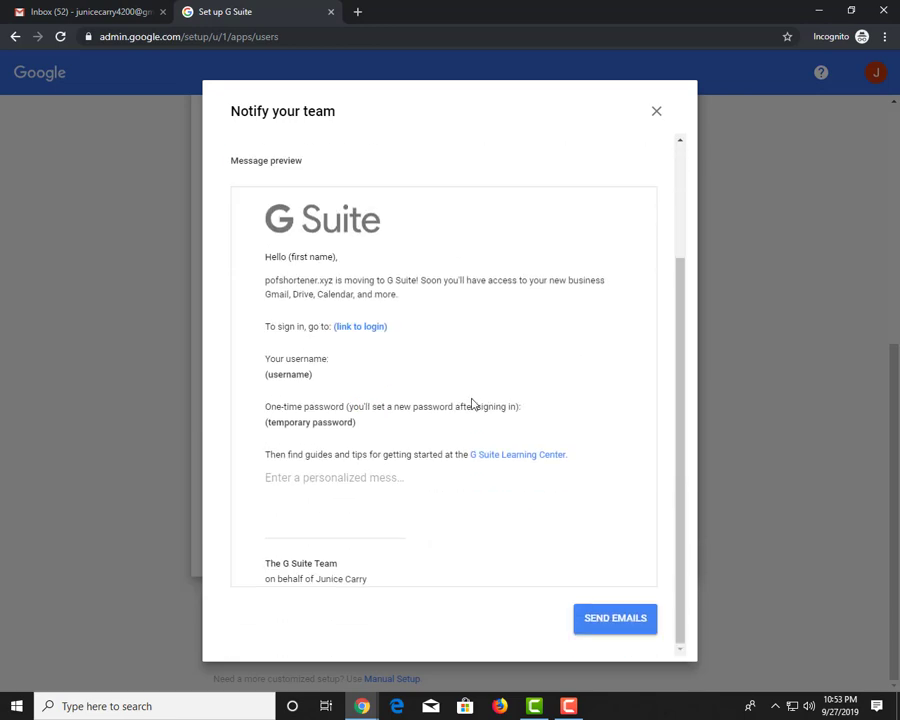
{"action": "left_click", "coordinate": [630, 619]}
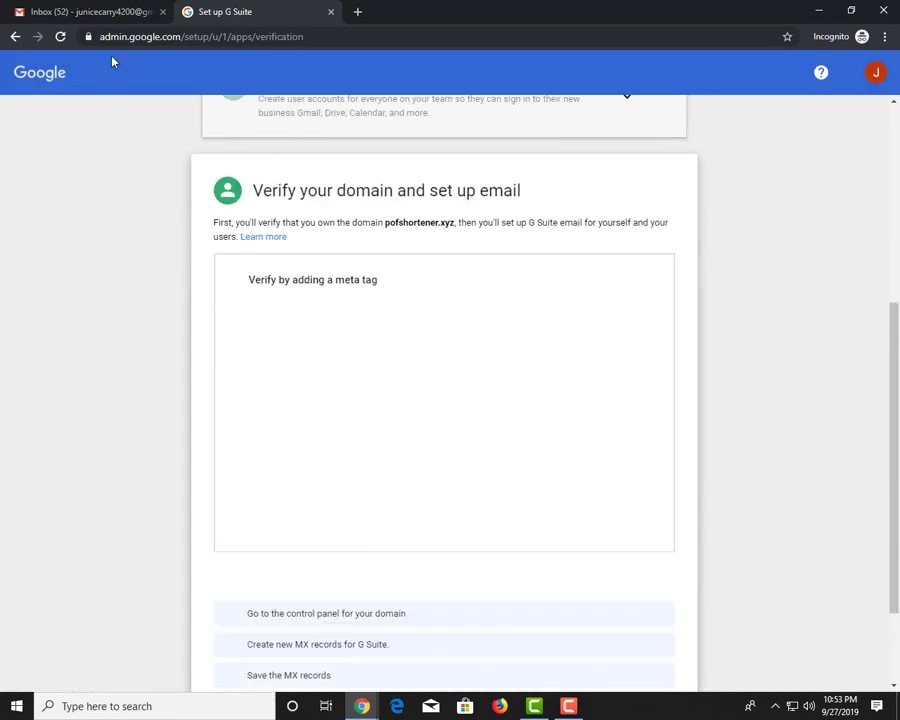
Switch domain verification to adding a domain host record (TXT or CNAME)
{"action": "left_click", "coordinate": [98, 20]}
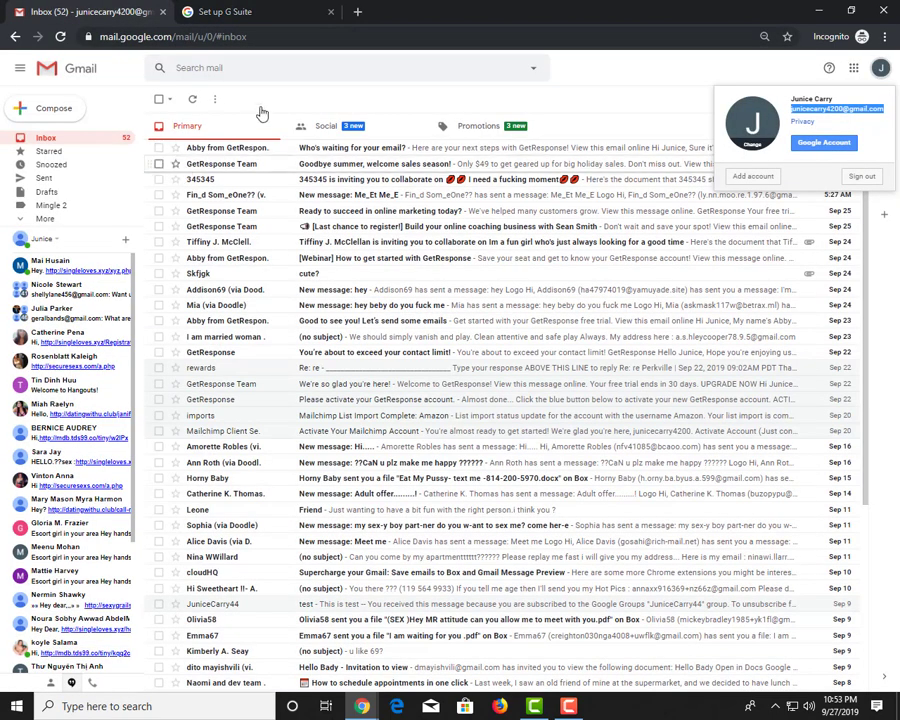
{"action": "left_click", "coordinate": [196, 14]}
{"action": "scroll", "coordinate": [350, 330], "scroll_direction": "down", "scroll_amount": 1}
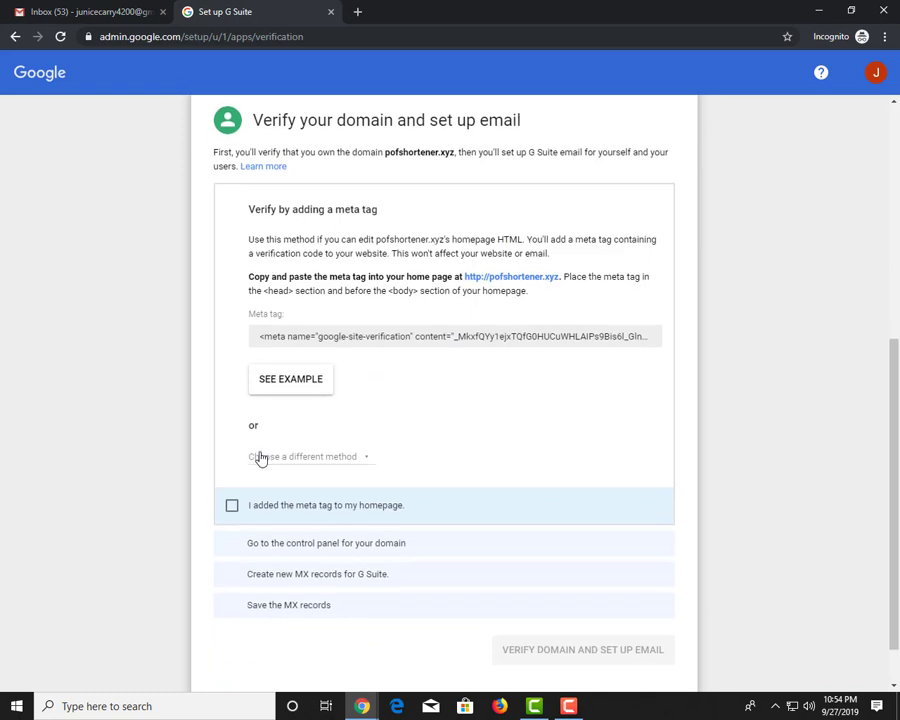
{"action": "left_click", "coordinate": [321, 457]}
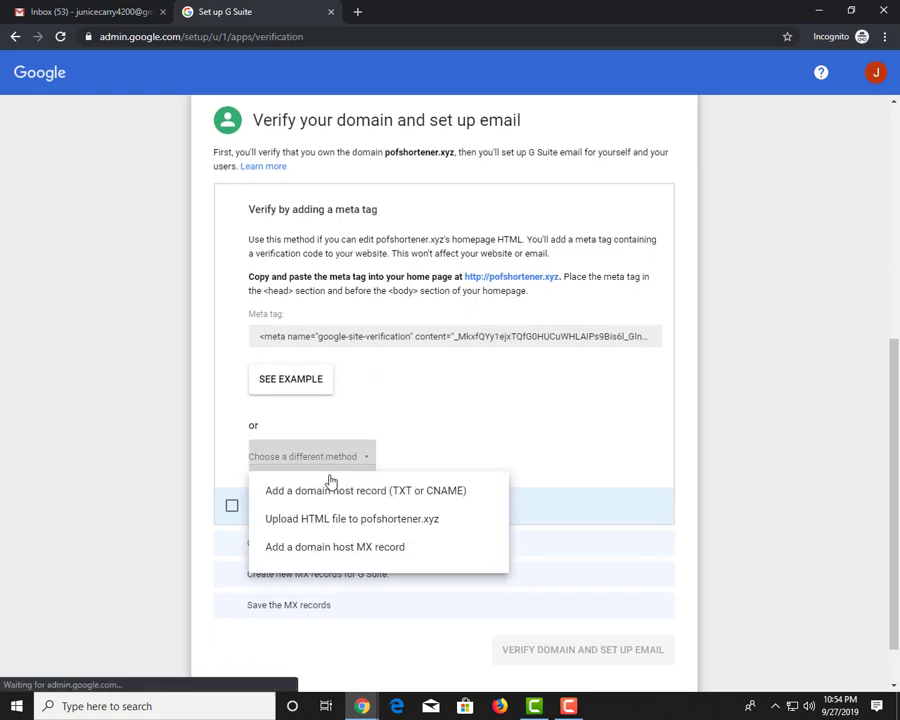
{"action": "left_click", "coordinate": [431, 495]}
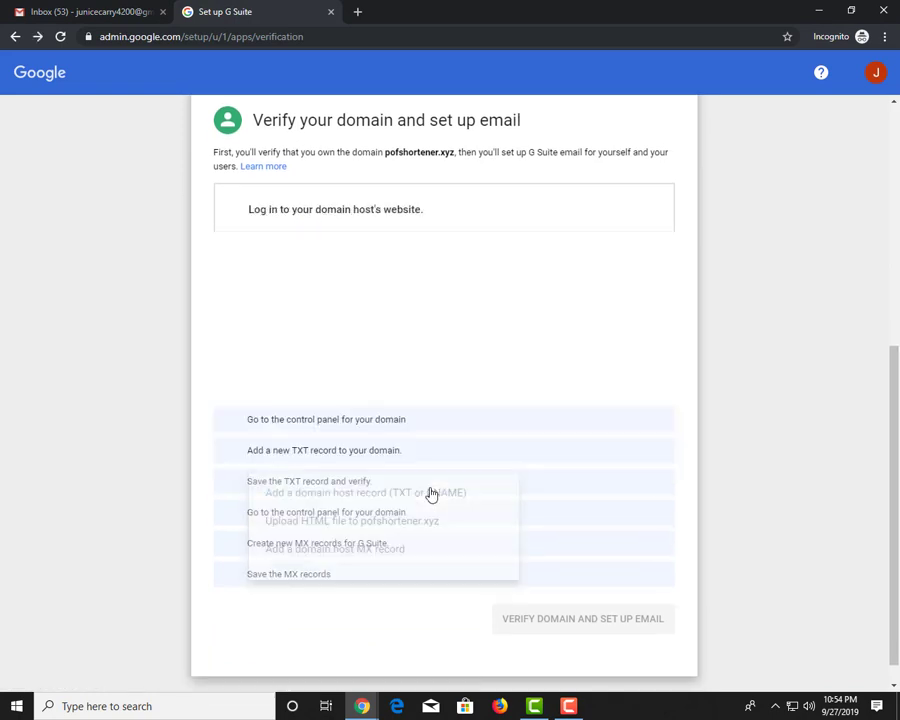
{"action": "left_click", "coordinate": [308, 335]}
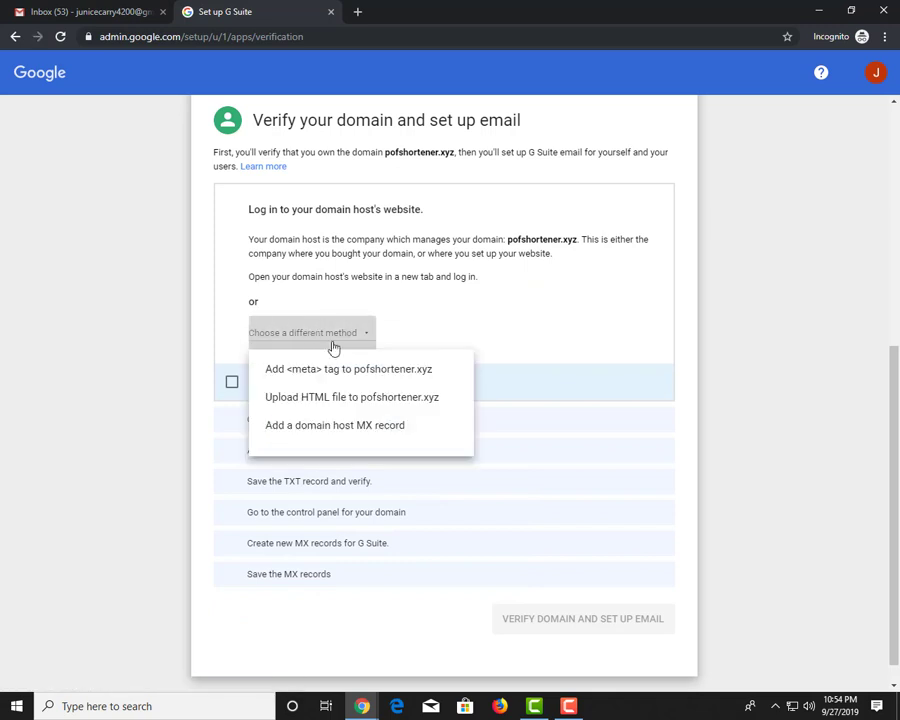
{"action": "left_click", "coordinate": [477, 344]}
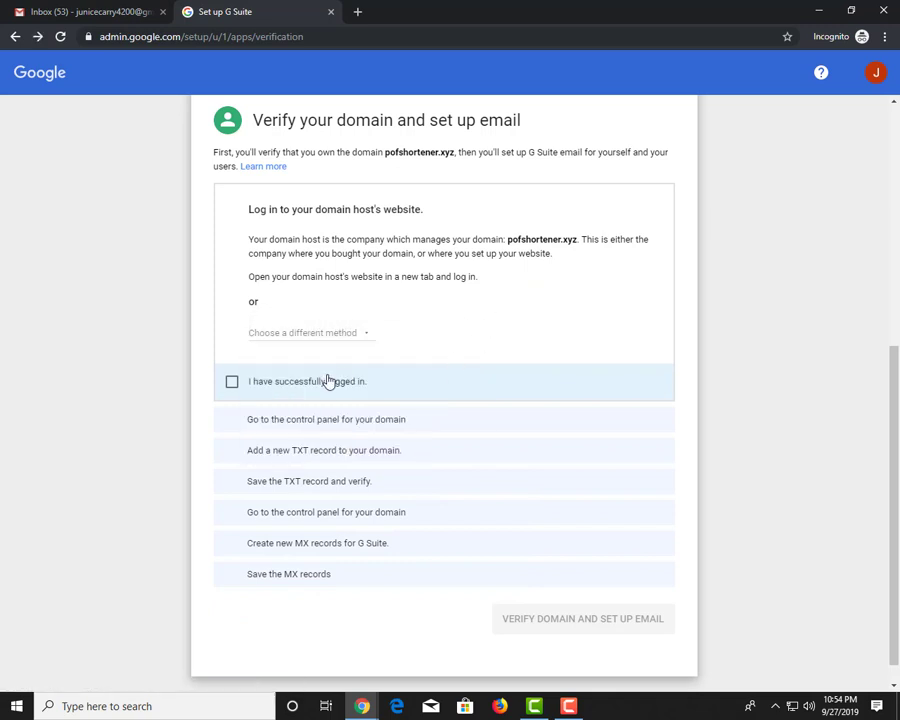
Confirm being logged in with the control panel open, revealing the TXT record values
{"action": "left_click", "coordinate": [329, 381]}
{"action": "left_click", "coordinate": [275, 394]}
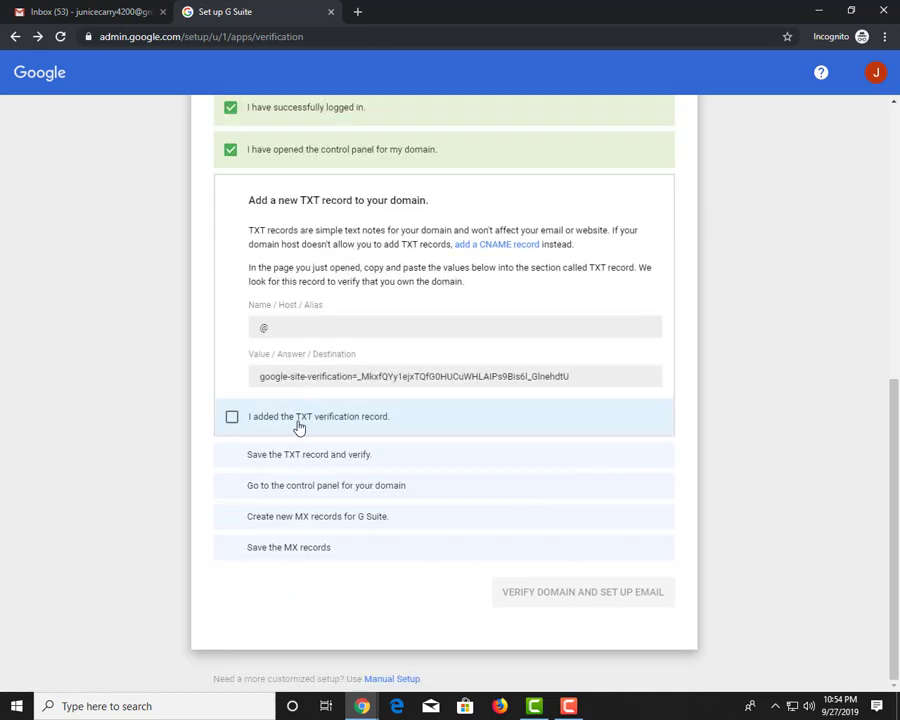
{"action": "left_click_drag", "start_coordinate": [266, 215], "coordinate": [412, 215]}
{"action": "left_click", "coordinate": [417, 222]}
{"action": "triple_click", "coordinate": [327, 199]}
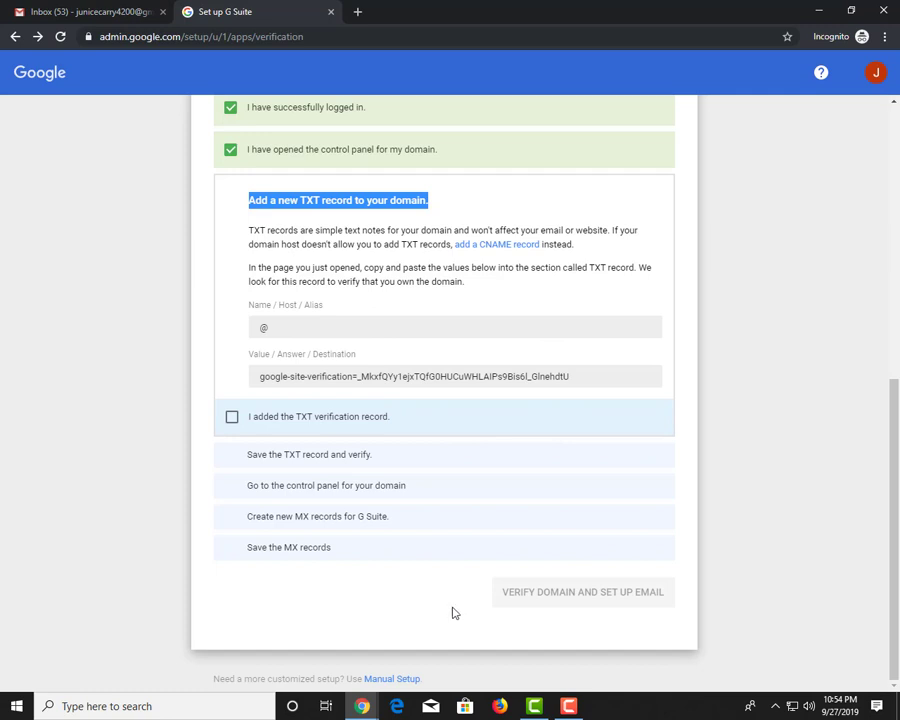
{"action": "left_click", "coordinate": [362, 706]}
{"action": "left_click", "coordinate": [268, 625]}
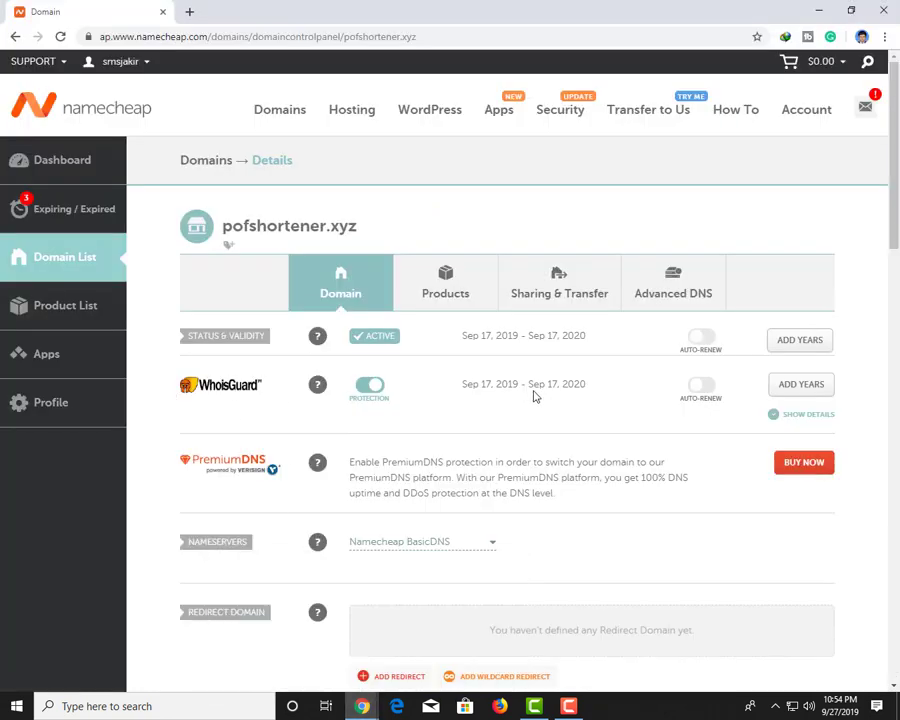
In pofshortener.xyz's Advanced DNS, add a new TXT Record with host @
{"action": "scroll", "coordinate": [679, 267], "scroll_direction": "down", "scroll_amount": 1}
{"action": "left_click", "coordinate": [669, 225]}
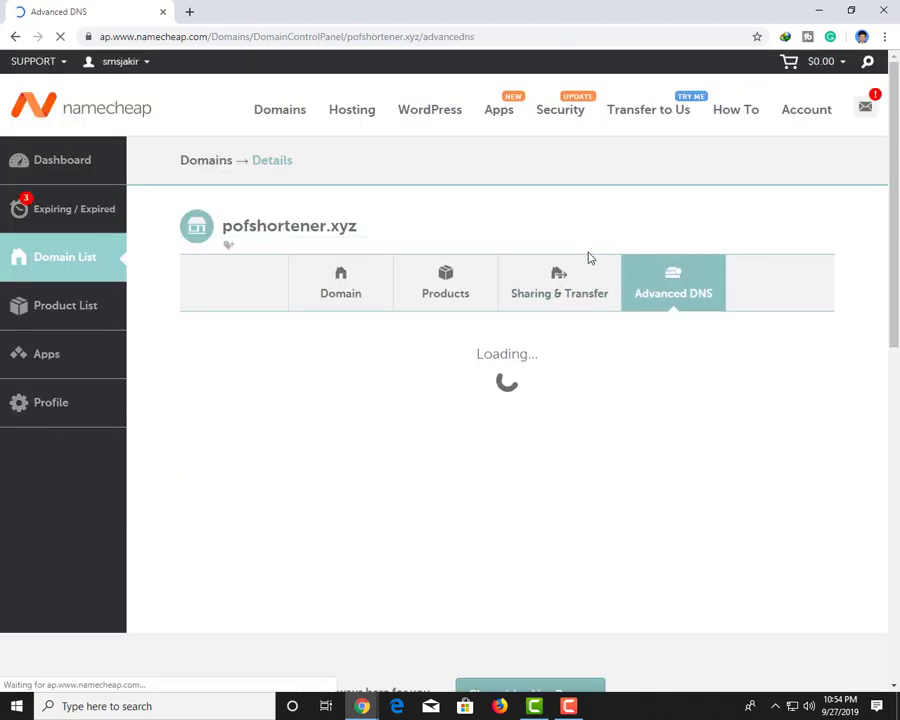
{"action": "scroll", "coordinate": [564, 314], "scroll_direction": "down", "scroll_amount": 1}
{"action": "scroll", "coordinate": [564, 314], "scroll_direction": "down", "scroll_amount": 1}
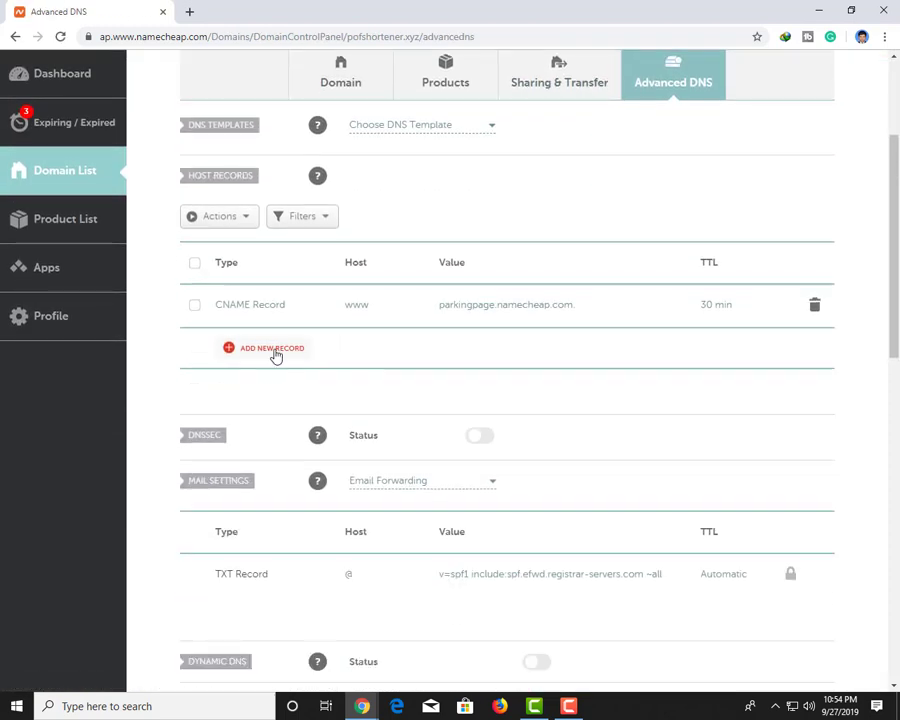
{"action": "left_click", "coordinate": [276, 350]}
{"action": "scroll", "coordinate": [290, 346], "scroll_direction": "down", "scroll_amount": 1}
{"action": "scroll", "coordinate": [276, 335], "scroll_direction": "down", "scroll_amount": 2}
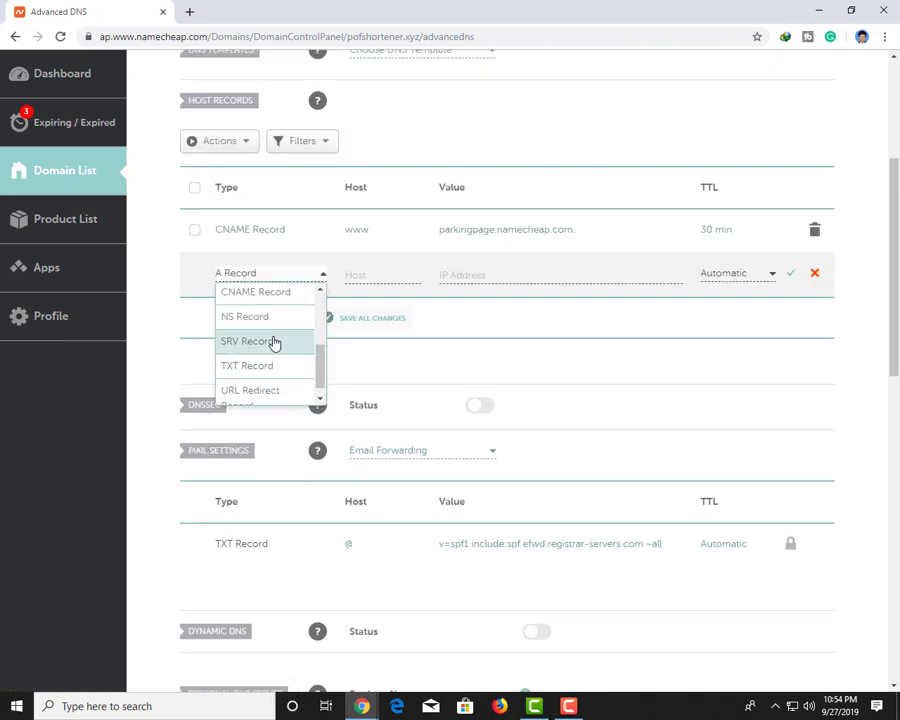
{"action": "left_click", "coordinate": [260, 366]}
{"action": "left_click", "coordinate": [381, 275]}
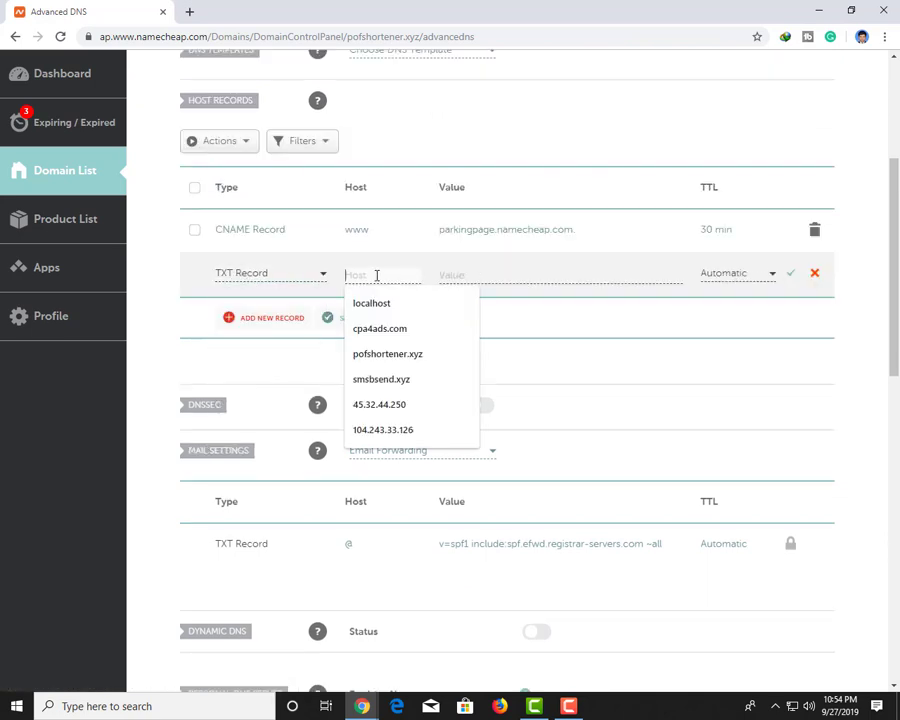
{"action": "type", "text": "@"}
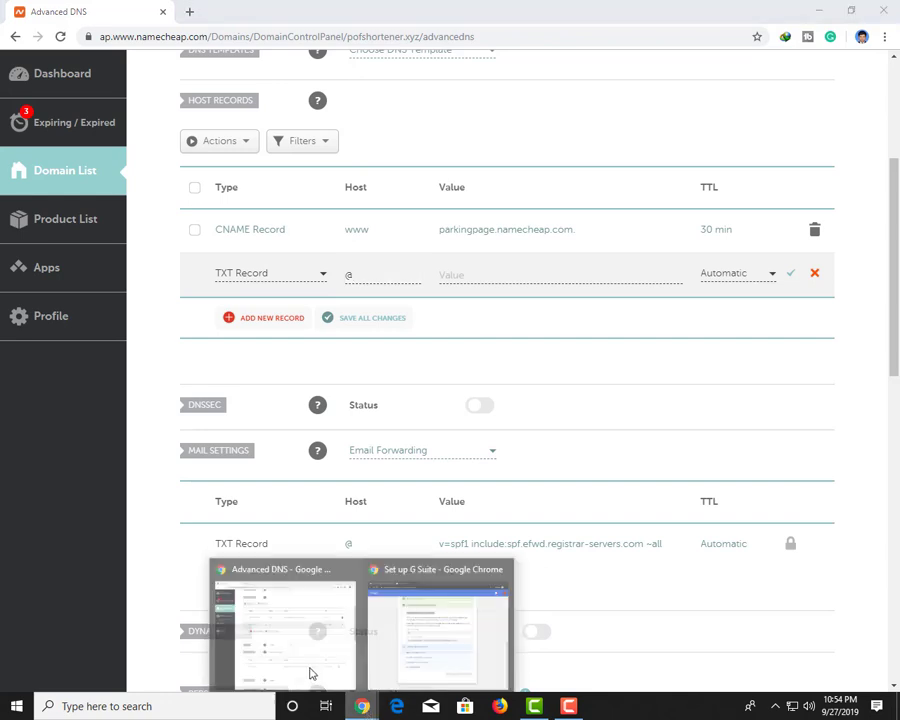
Paste G Suite's google-site-verification value into the TXT record, save it, and mark it added in G Suite
{"action": "left_click", "coordinate": [362, 705]}
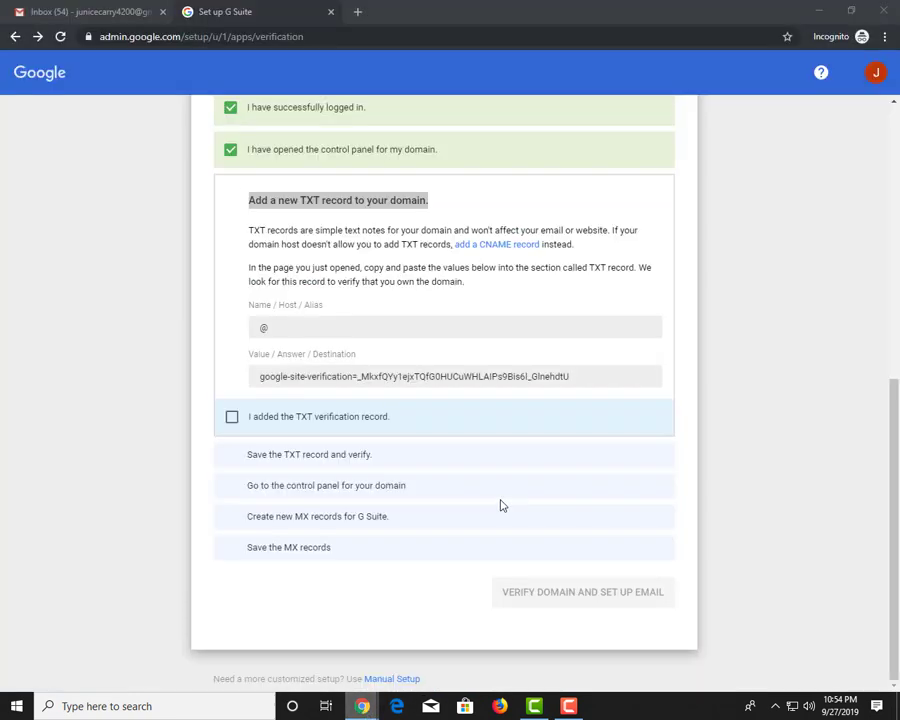
{"action": "left_click", "coordinate": [503, 377]}
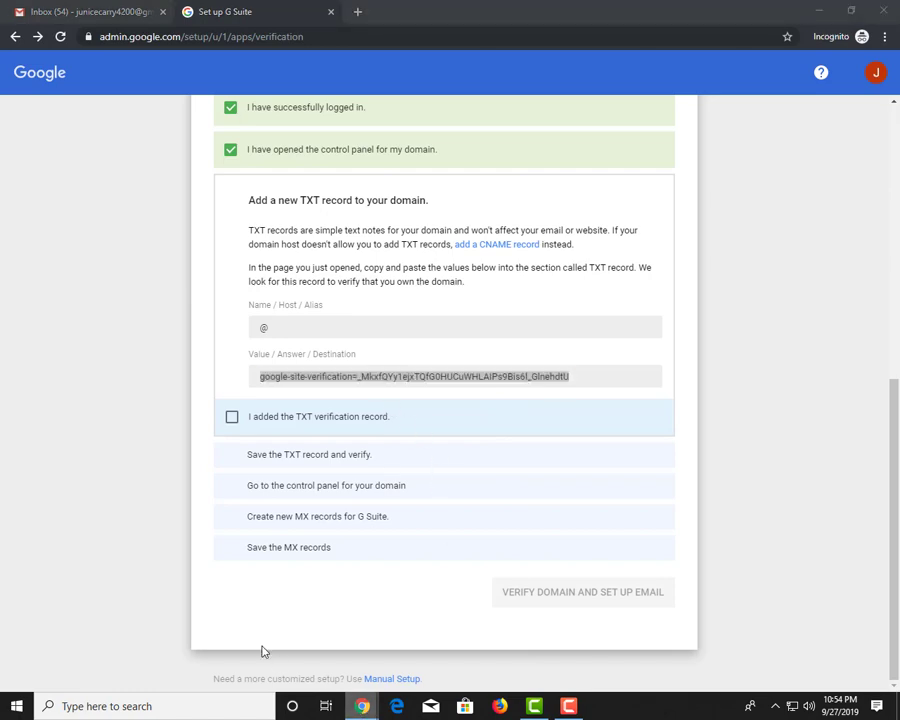
{"action": "key", "text": "alt+Tab"}
{"action": "left_click", "coordinate": [516, 278]}
{"action": "type", "text": "google-site-verification=_MkxfQYy1ejxTQfG0HUCuWHLAIPs9Bis6L_GlnehdtU"}
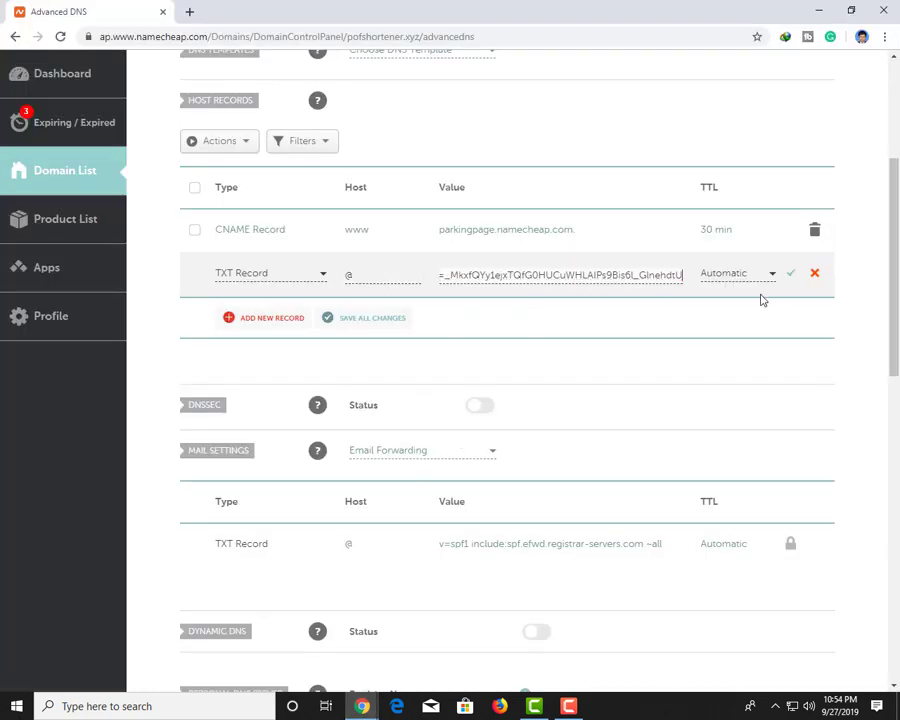
{"action": "mouse_move", "coordinate": [368, 707]}
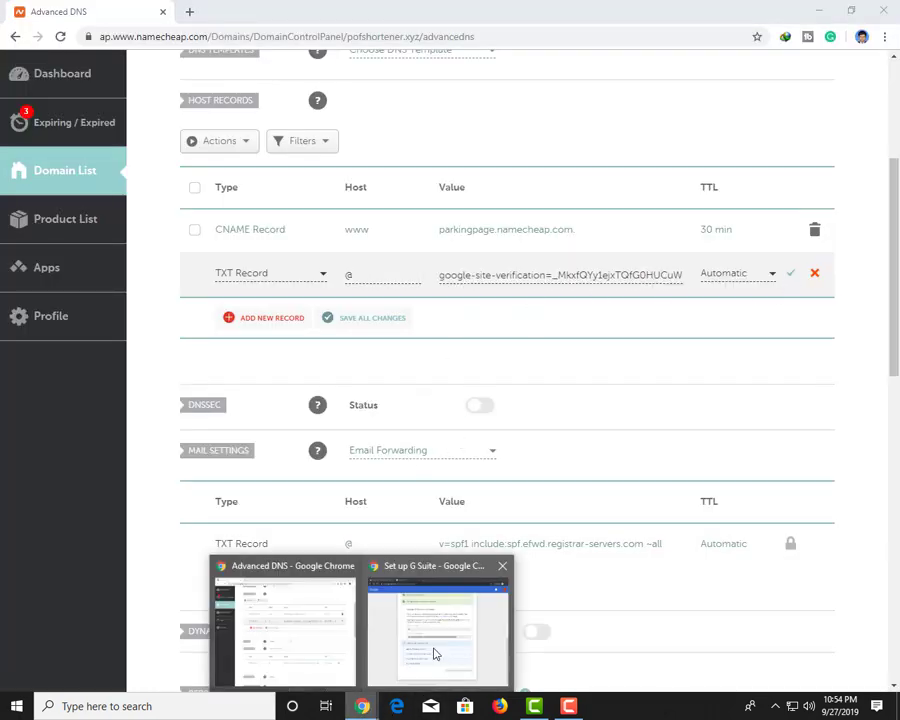
{"action": "left_click", "coordinate": [432, 650]}
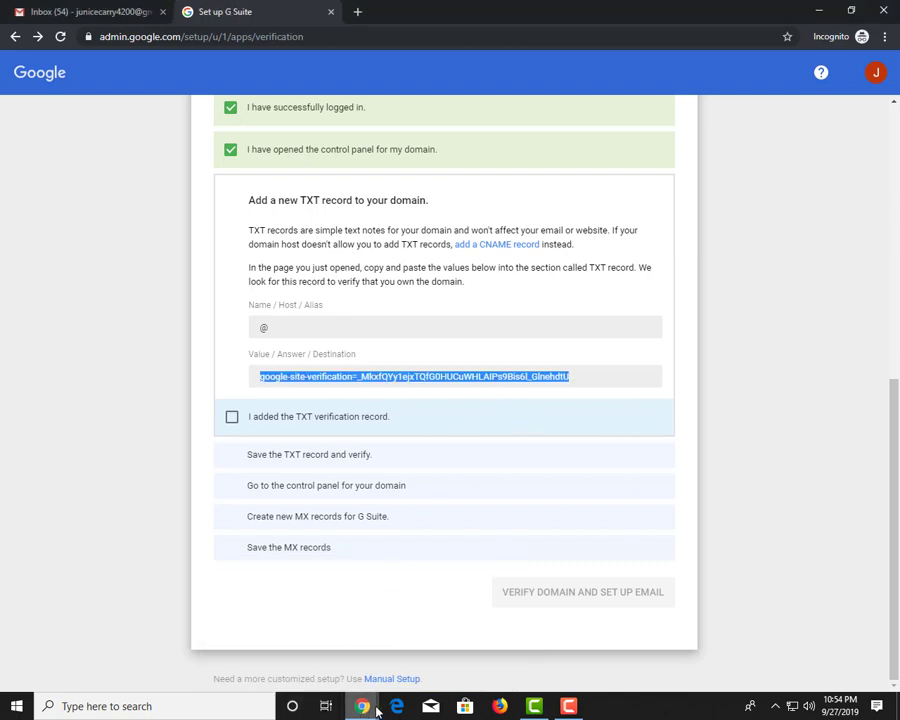
{"action": "left_click", "coordinate": [294, 662]}
{"action": "left_click", "coordinate": [789, 276]}
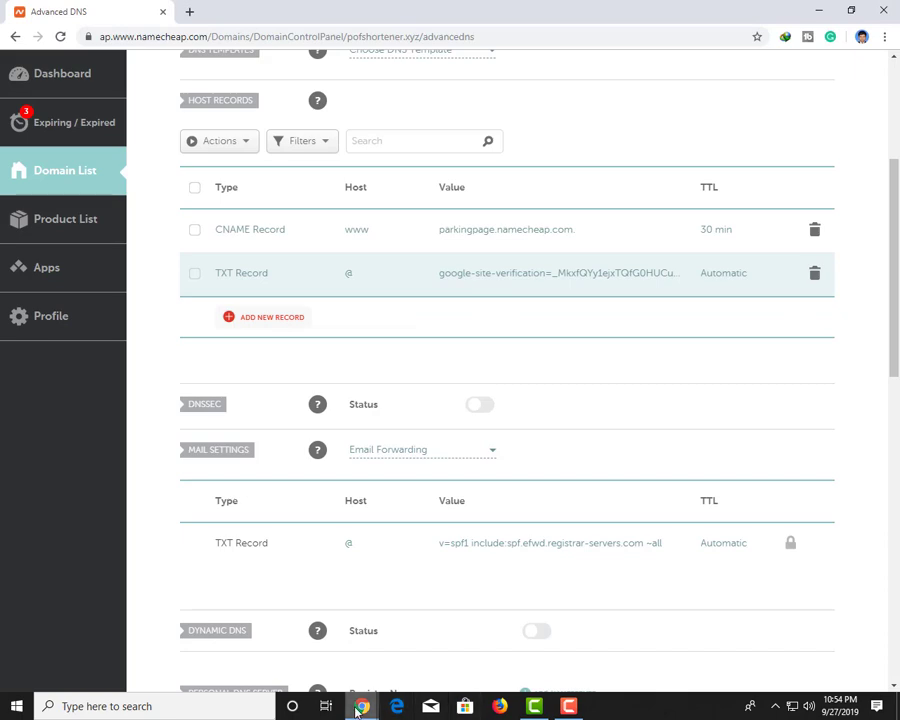
{"action": "mouse_move", "coordinate": [362, 706]}
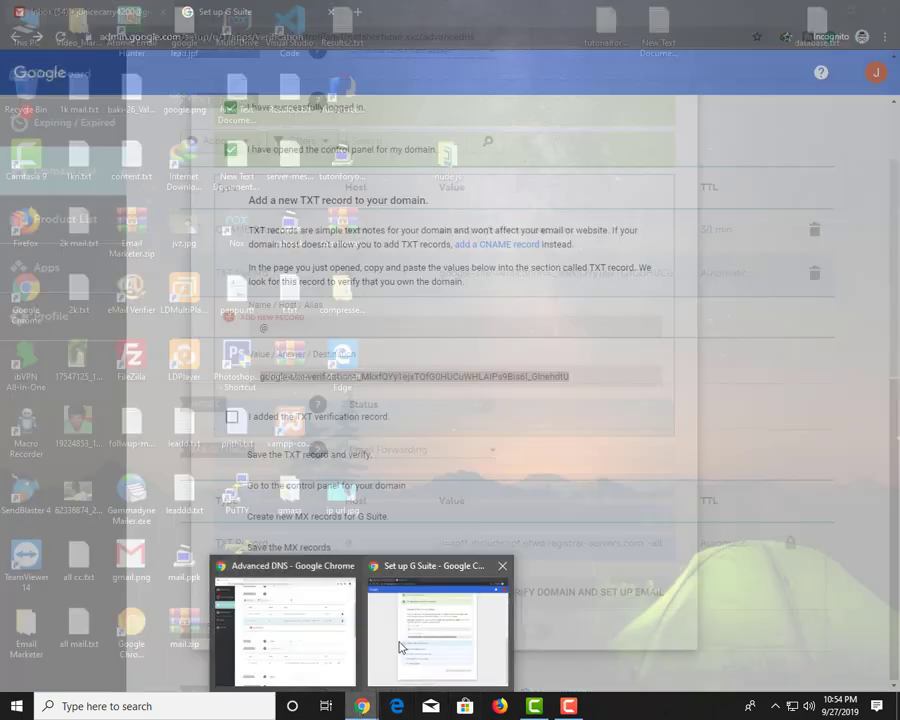
{"action": "left_click", "coordinate": [399, 647]}
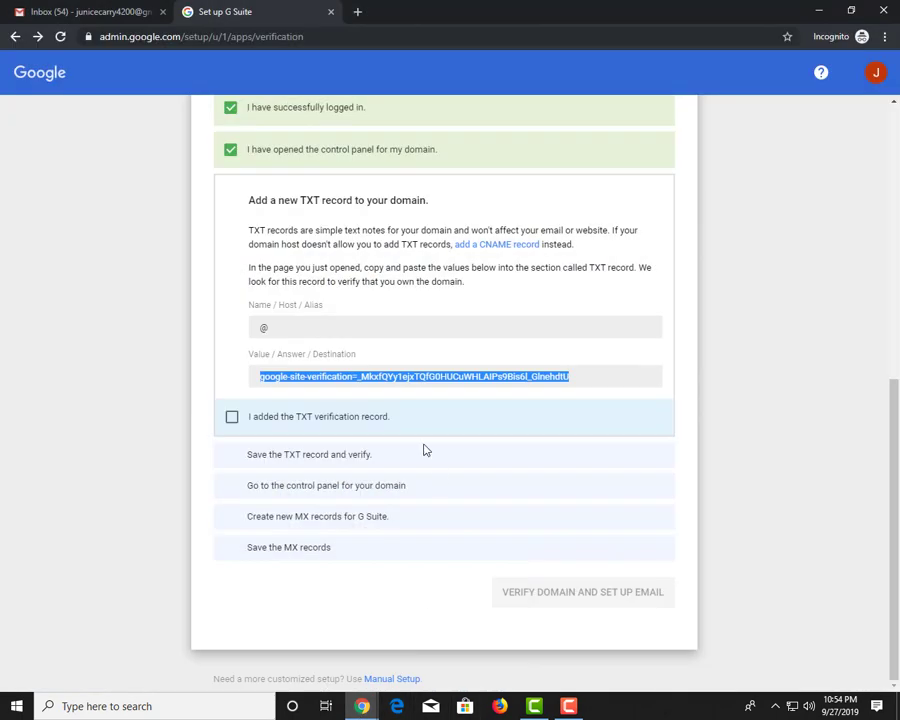
{"action": "left_click", "coordinate": [306, 424]}
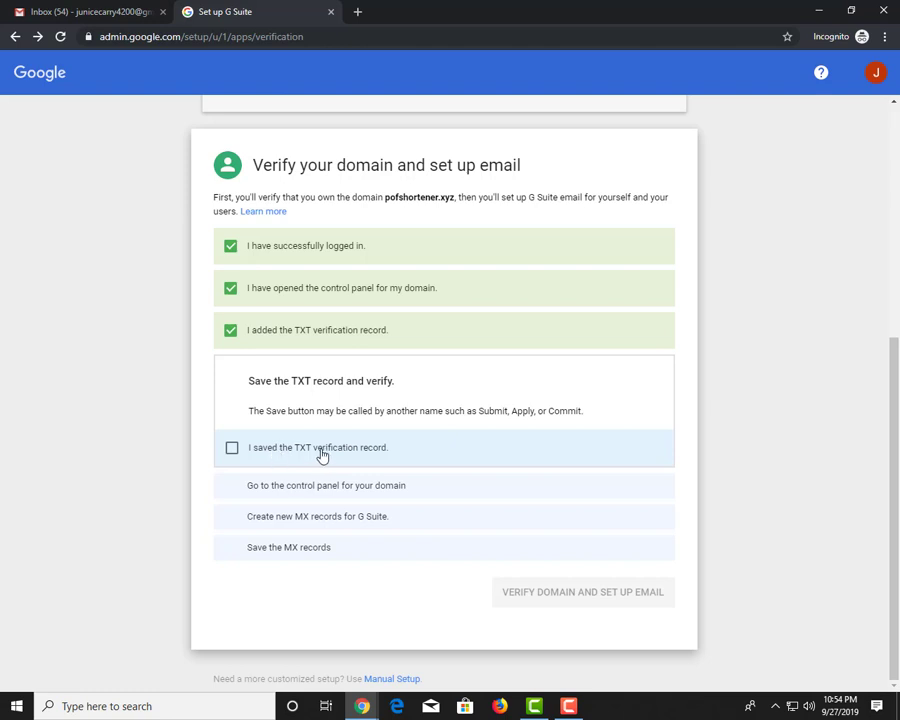
Tick 'I saved the TXT verification record' and 'I have opened the control panel for my domain' in G Suite
{"action": "left_click", "coordinate": [322, 455]}
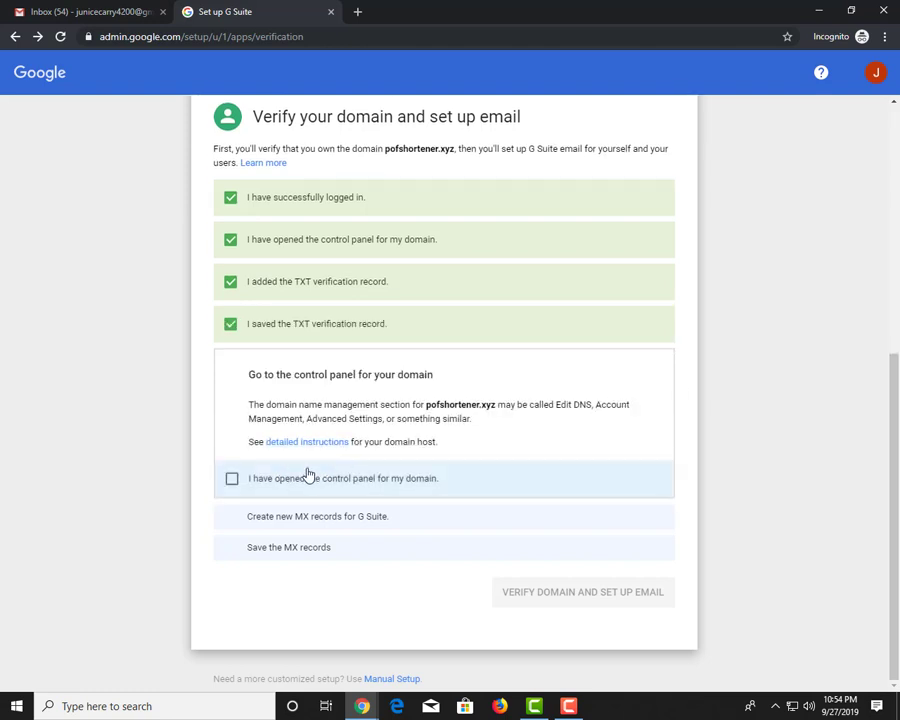
{"action": "left_click", "coordinate": [305, 480]}
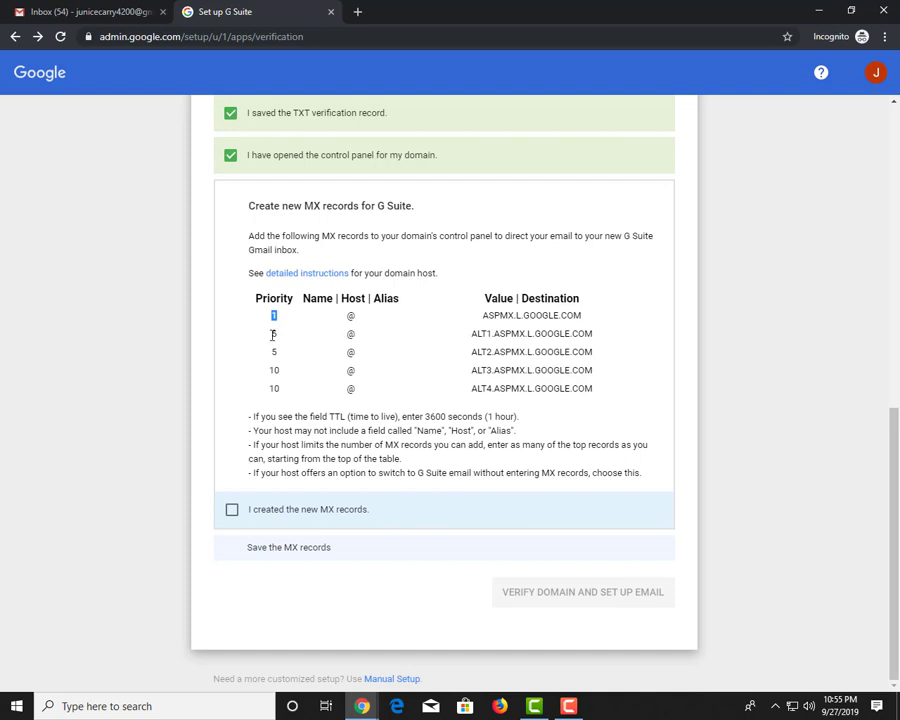
{"action": "mouse_move", "coordinate": [362, 706]}
{"action": "left_click", "coordinate": [281, 647]}
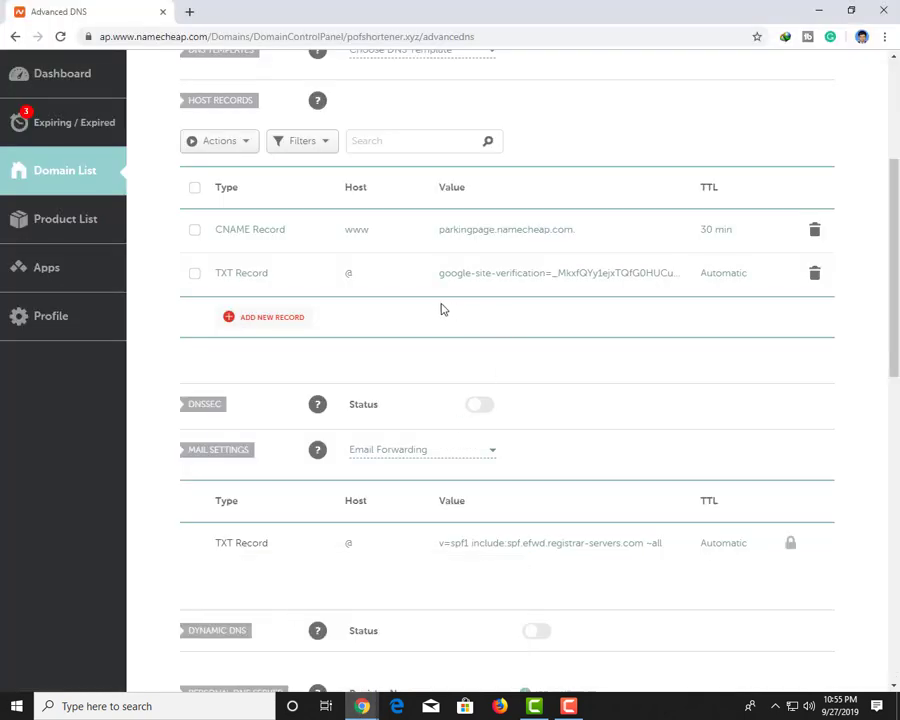
Add an empty host record row beneath the TXT record and browse its record types without choosing one
{"action": "left_click", "coordinate": [245, 317]}
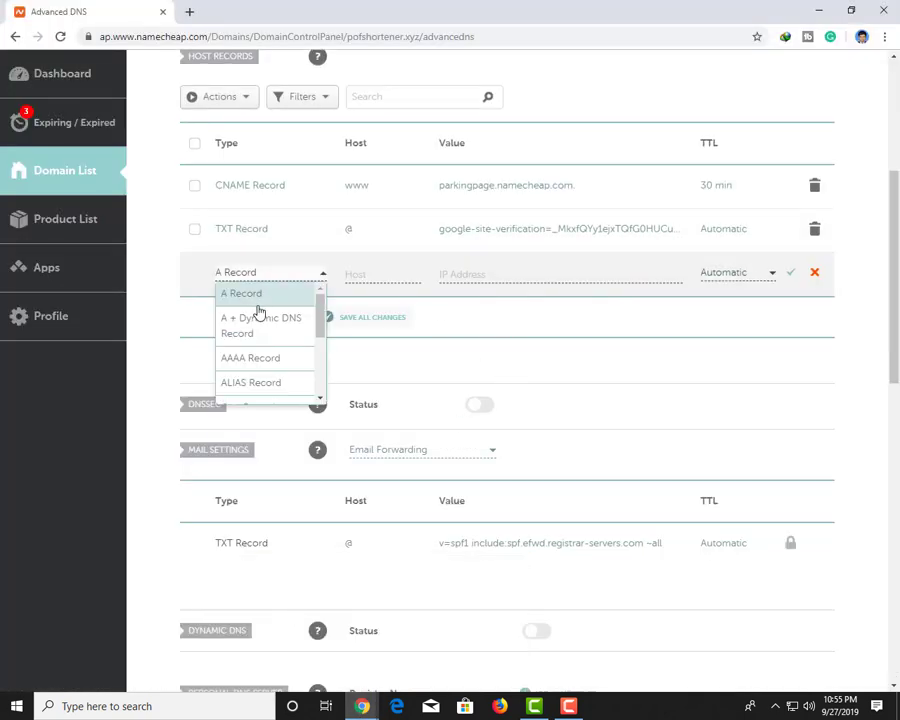
{"action": "scroll", "coordinate": [270, 340], "scroll_direction": "down", "scroll_amount": 2}
{"action": "left_click_drag", "start_coordinate": [321, 323], "coordinate": [330, 420]}
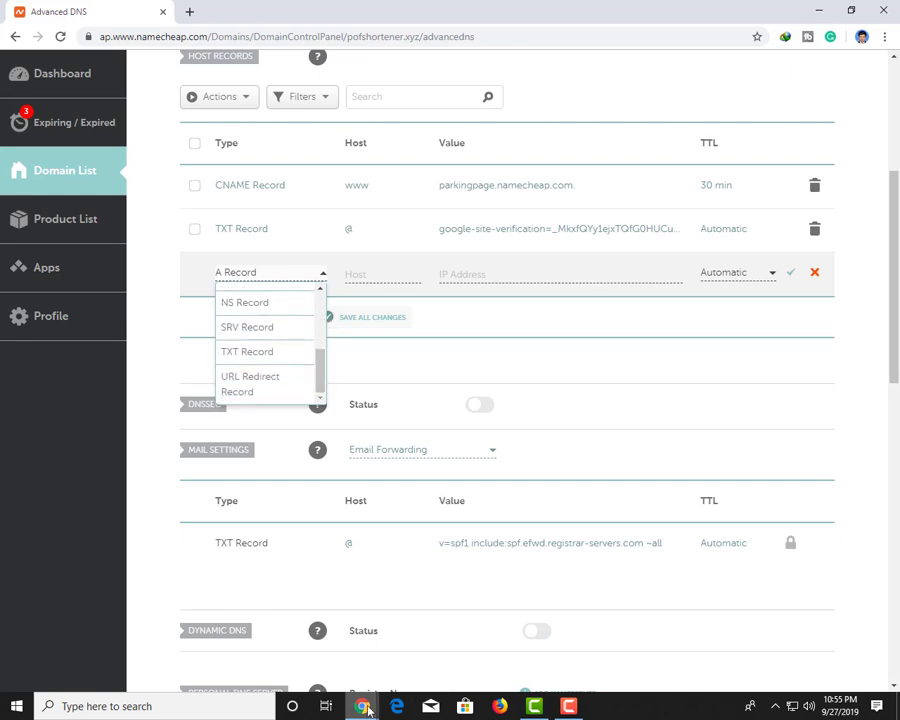
{"action": "mouse_move", "coordinate": [362, 706]}
{"action": "left_click", "coordinate": [431, 656]}
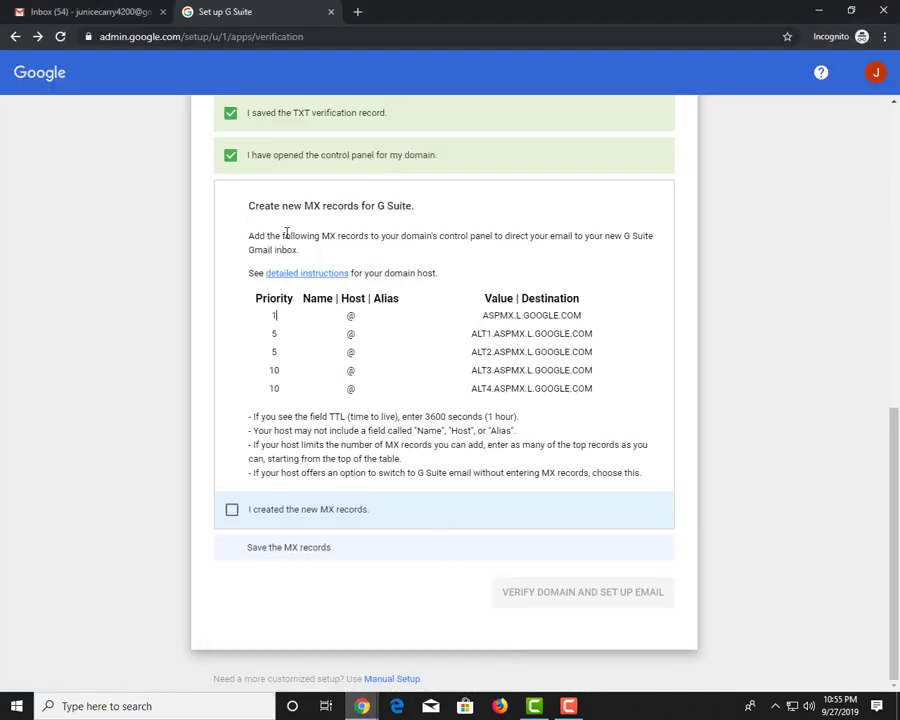
{"action": "left_click_drag", "start_coordinate": [304, 206], "coordinate": [313, 206]}
{"action": "mouse_move", "coordinate": [362, 704]}
{"action": "left_click", "coordinate": [332, 640]}
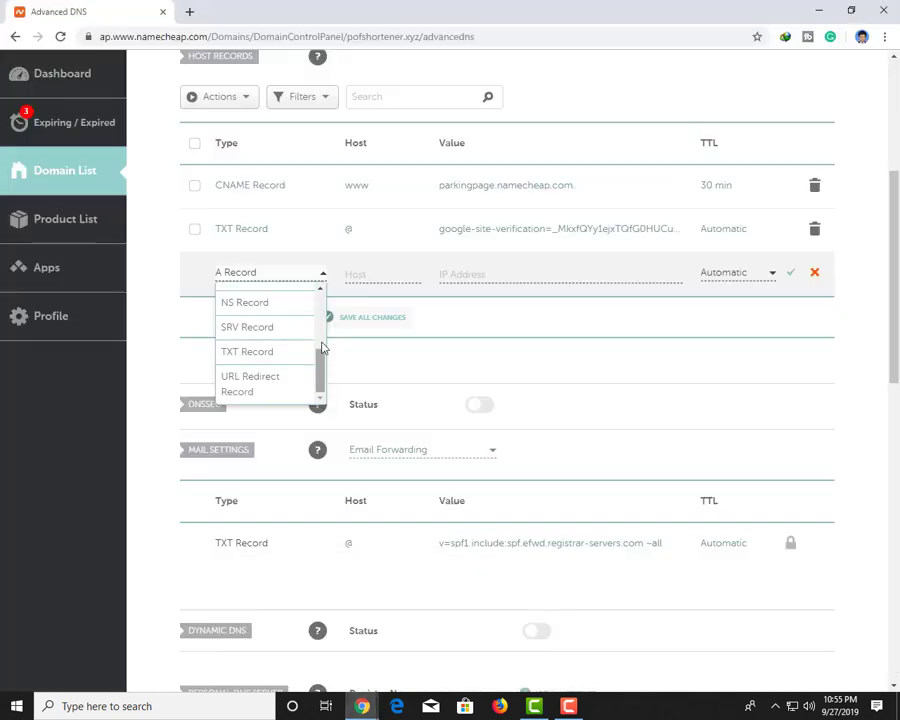
{"action": "scroll", "coordinate": [286, 311], "scroll_direction": "up", "scroll_amount": 3}
{"action": "scroll", "coordinate": [407, 345], "scroll_direction": "up", "scroll_amount": 1}
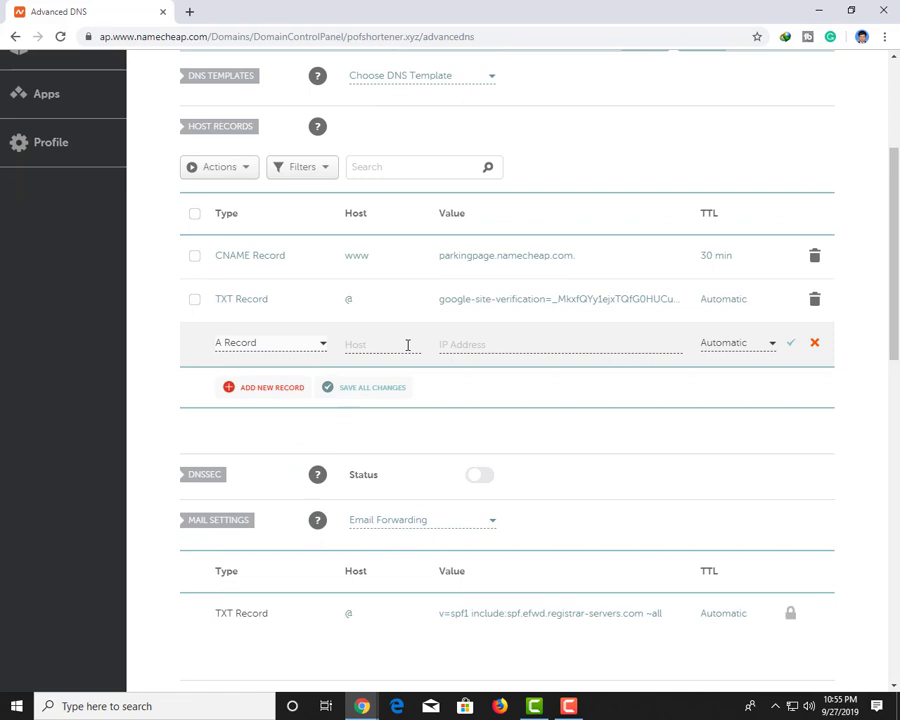
{"action": "left_click", "coordinate": [288, 346]}
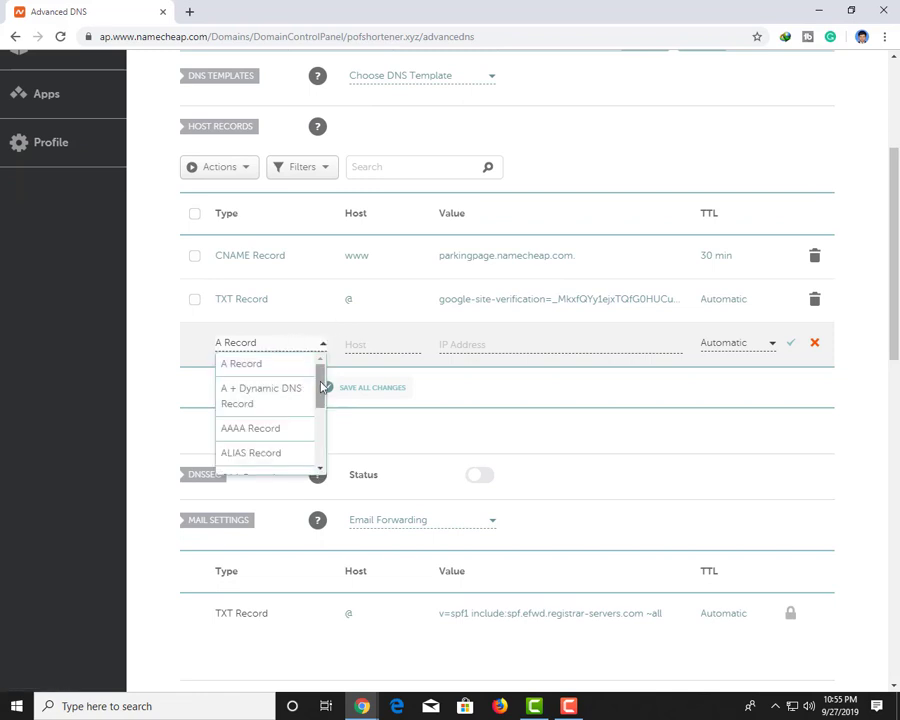
{"action": "mouse_move", "coordinate": [322, 387]}
{"action": "left_mouse_down"}
{"action": "mouse_move", "coordinate": [332, 432]}
{"action": "mouse_move", "coordinate": [338, 379]}
{"action": "left_mouse_up"}
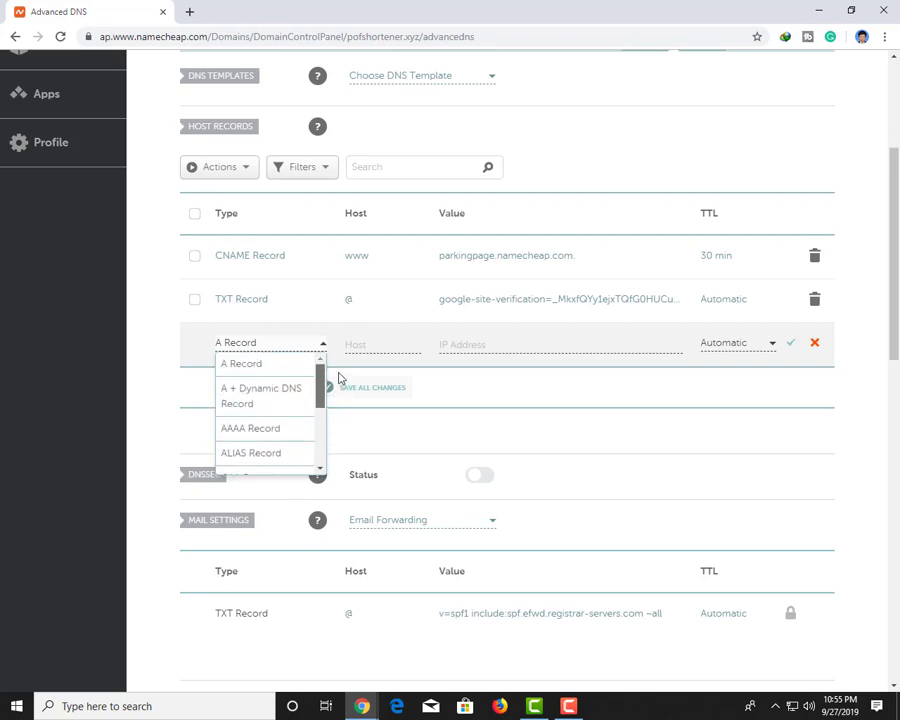
{"action": "scroll", "coordinate": [713, 470], "scroll_direction": "down", "scroll_amount": 3}
{"action": "left_click", "coordinate": [507, 440]}
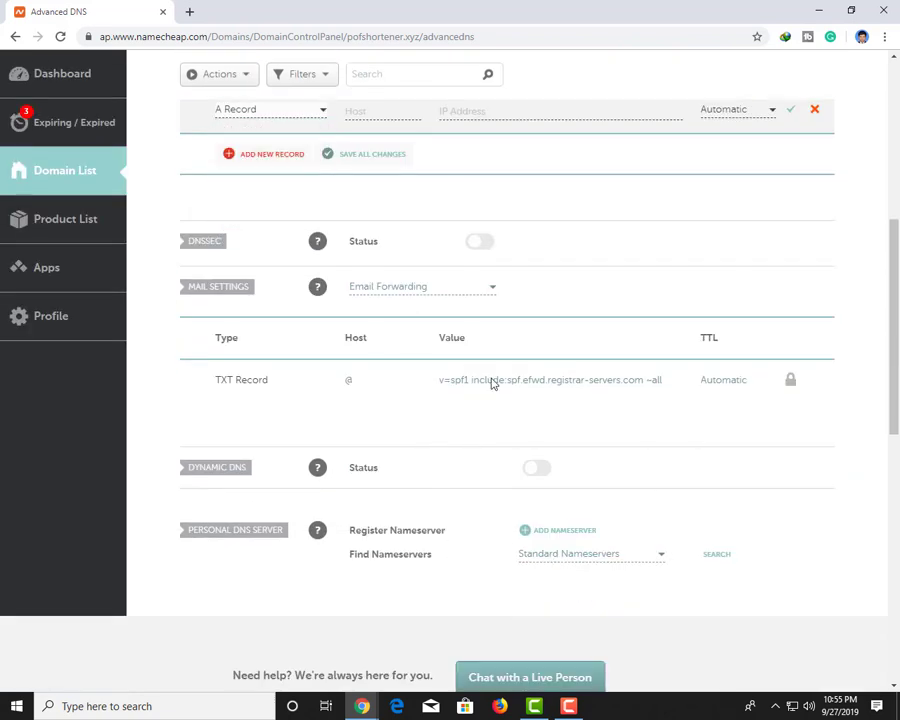
Switch Namecheap's Mail Settings to Custom MX
{"action": "left_click", "coordinate": [440, 288]}
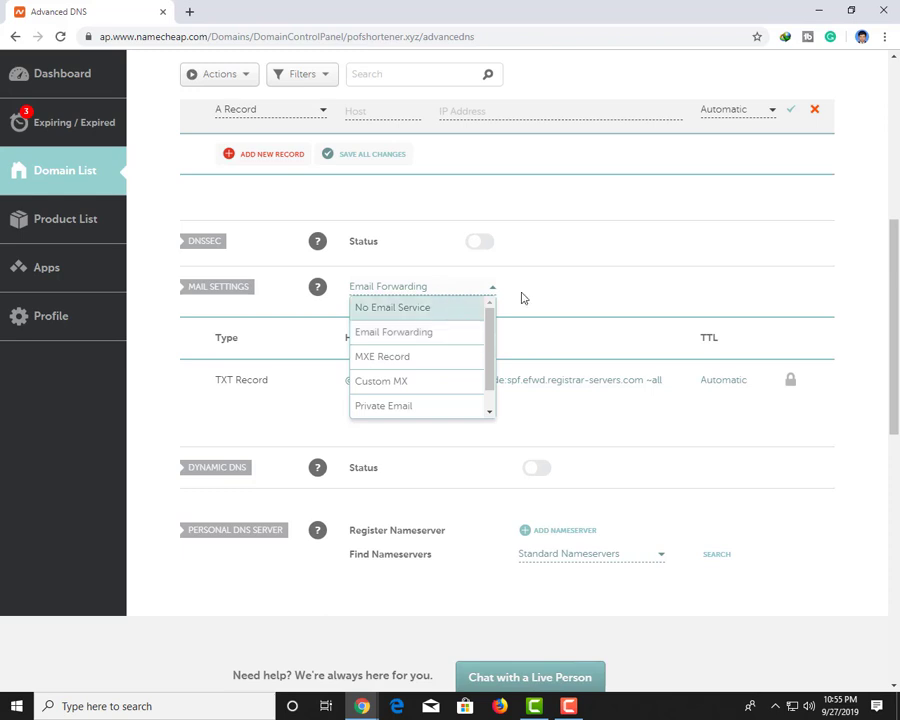
{"action": "scroll", "coordinate": [454, 338], "scroll_direction": "down", "scroll_amount": 1}
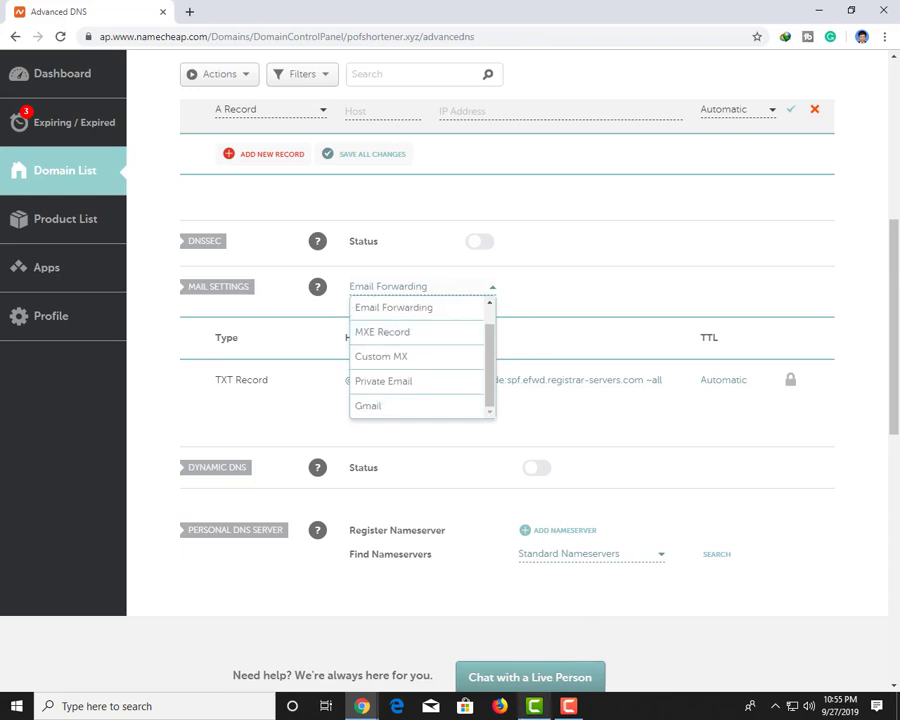
{"action": "left_click", "coordinate": [566, 706]}
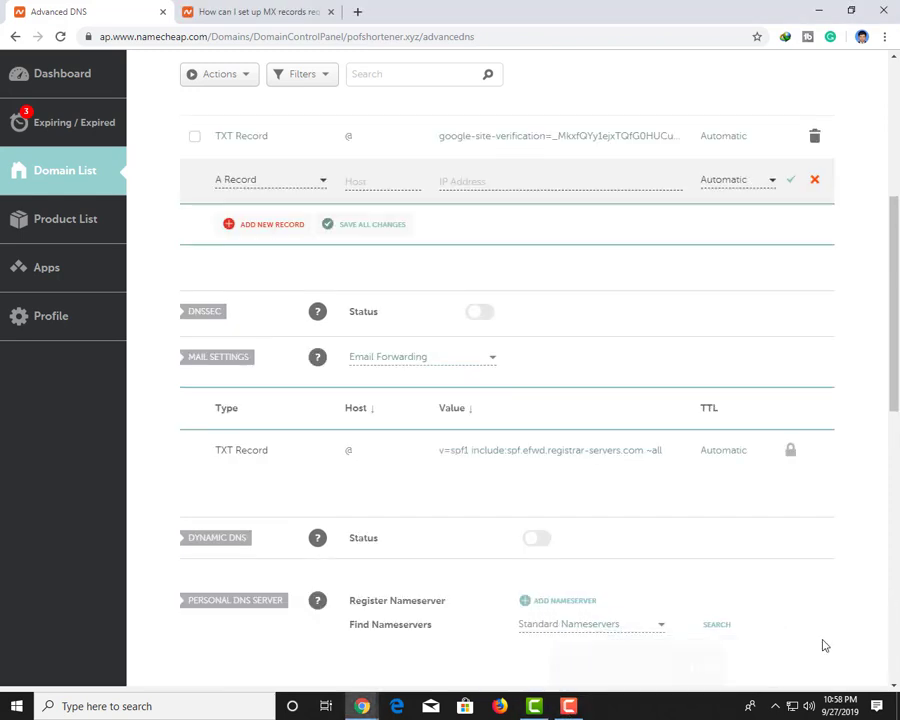
{"action": "left_click", "coordinate": [410, 357]}
{"action": "scroll", "coordinate": [392, 424], "scroll_direction": "down", "scroll_amount": 1}
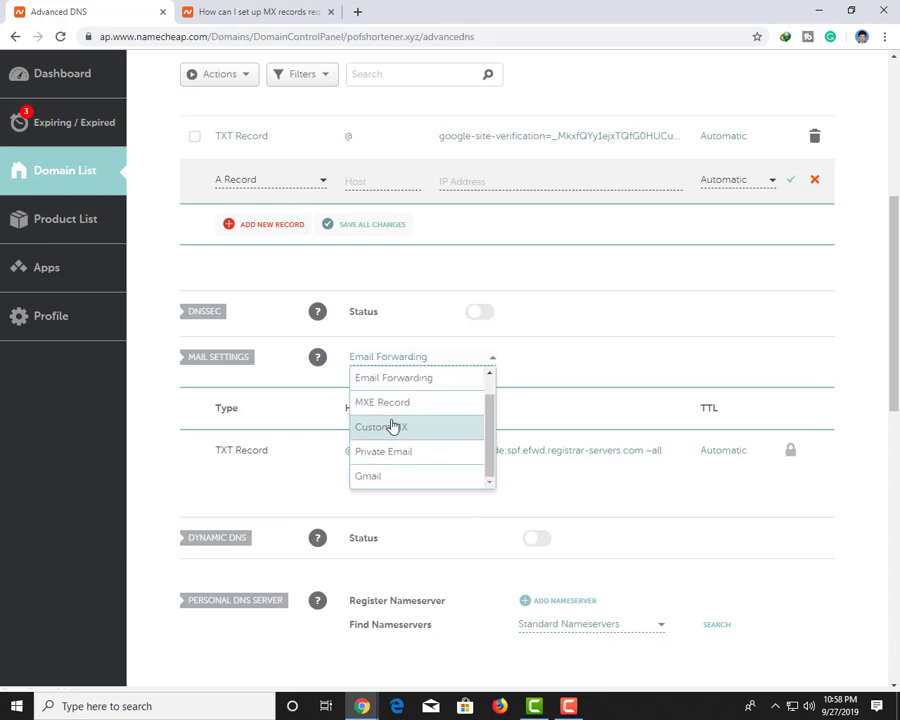
{"action": "left_click", "coordinate": [393, 425]}
{"action": "left_click", "coordinate": [381, 489]}
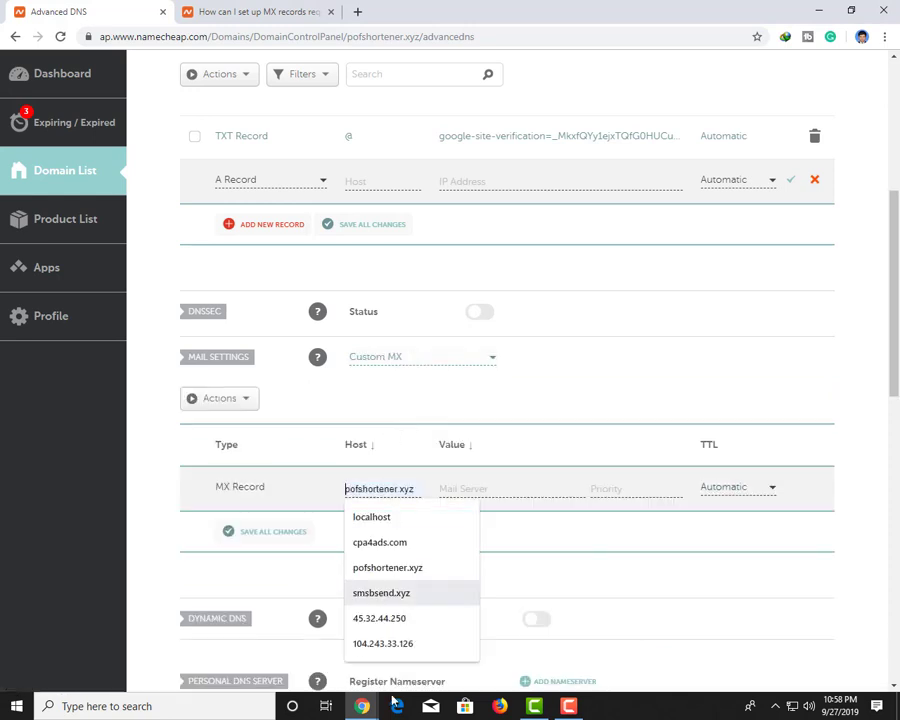
Create an MX record at @ pointing to ASPMX.L.GOOGLE.COM with priority 1 and save all changes
{"action": "left_click", "coordinate": [362, 706]}
{"action": "left_click", "coordinate": [496, 626]}
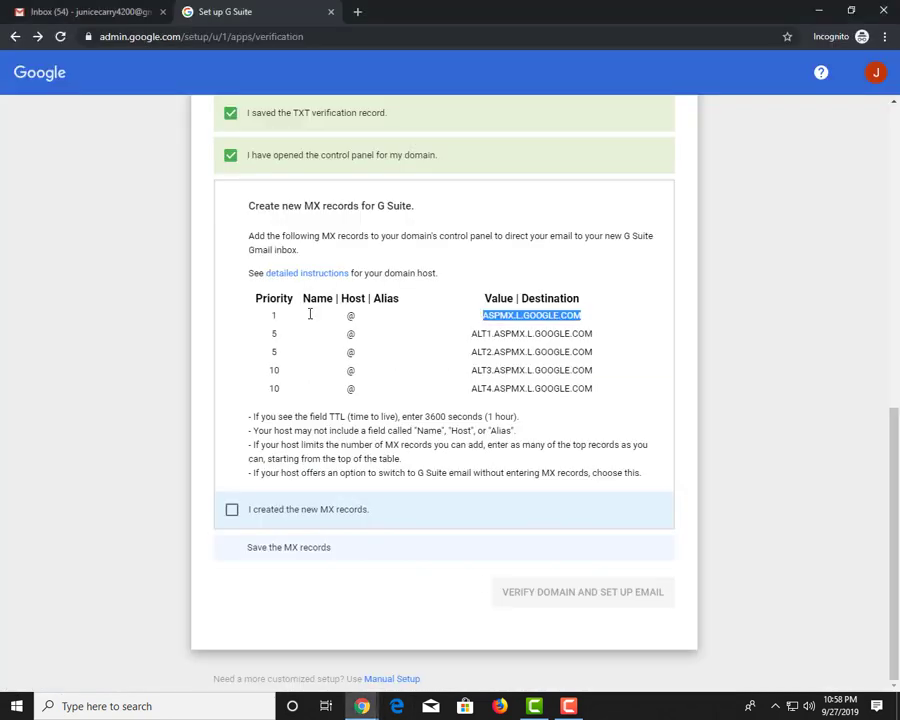
{"action": "left_click", "coordinate": [278, 314]}
{"action": "left_click", "coordinate": [486, 315]}
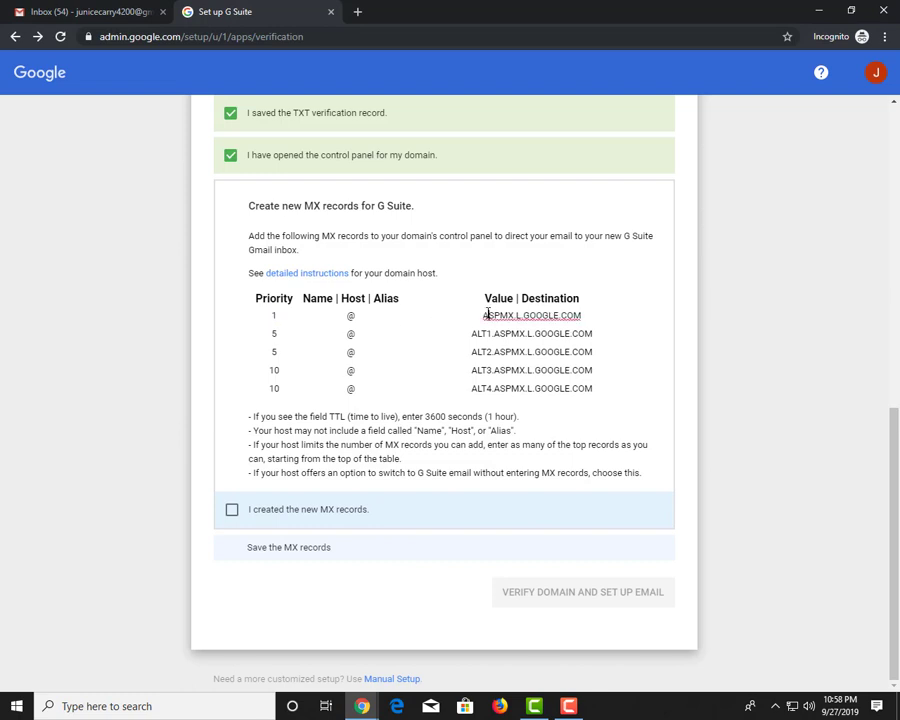
{"action": "double_click", "coordinate": [509, 316]}
{"action": "key", "text": "ctrl+c"}
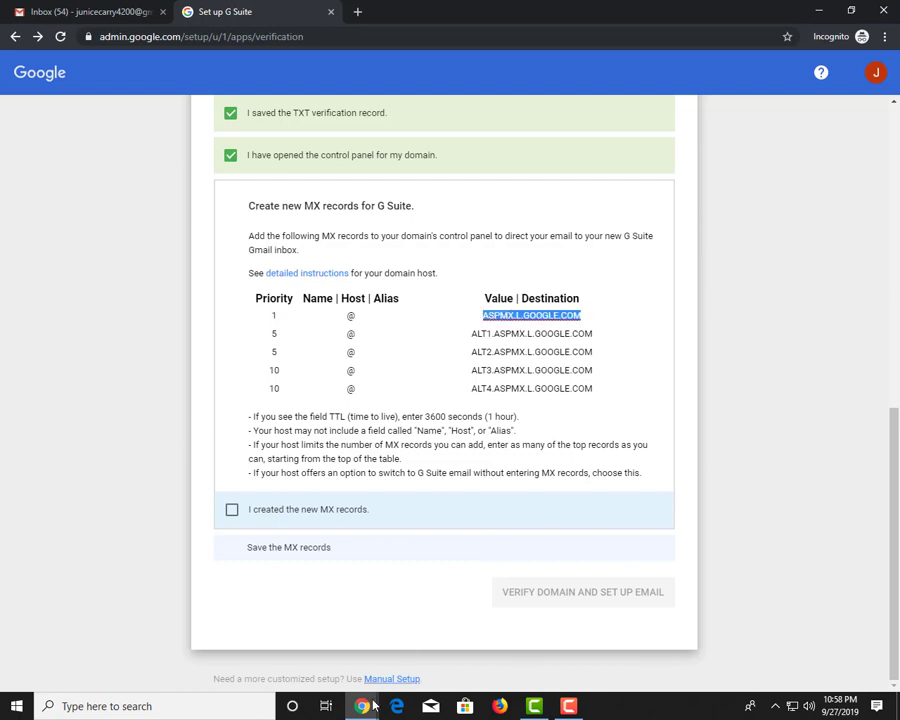
{"action": "key", "text": "alt+Tab"}
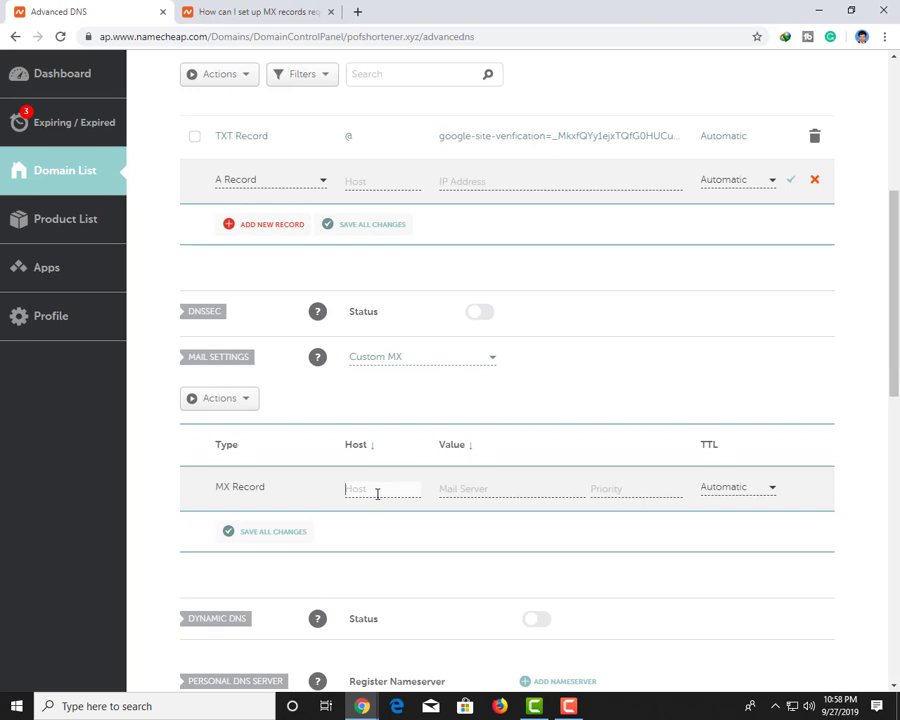
{"action": "left_click", "coordinate": [377, 490]}
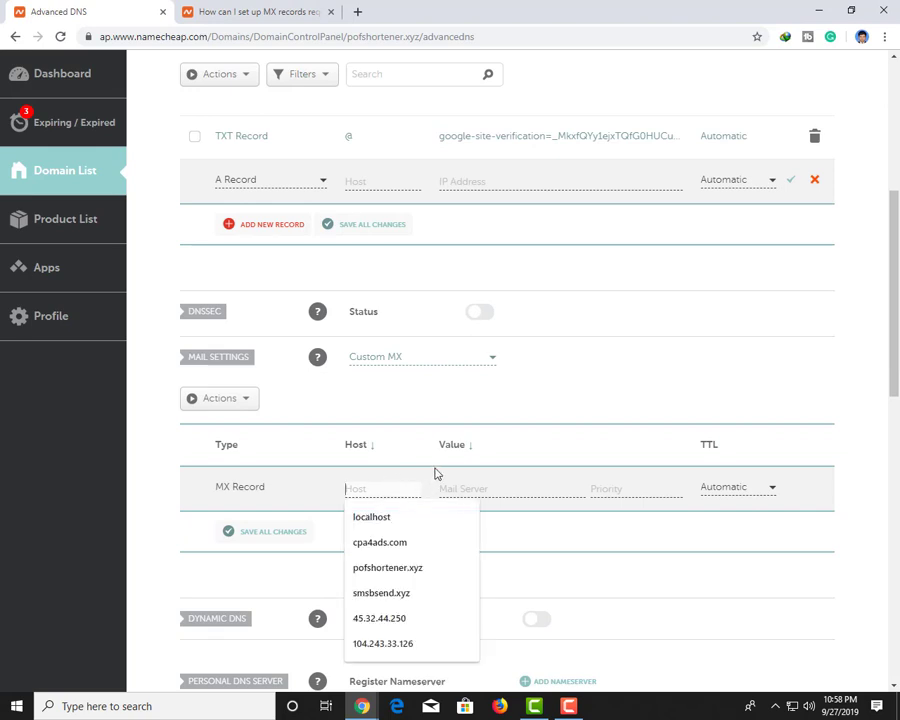
{"action": "type", "text": "@"}
{"action": "left_click", "coordinate": [496, 488]}
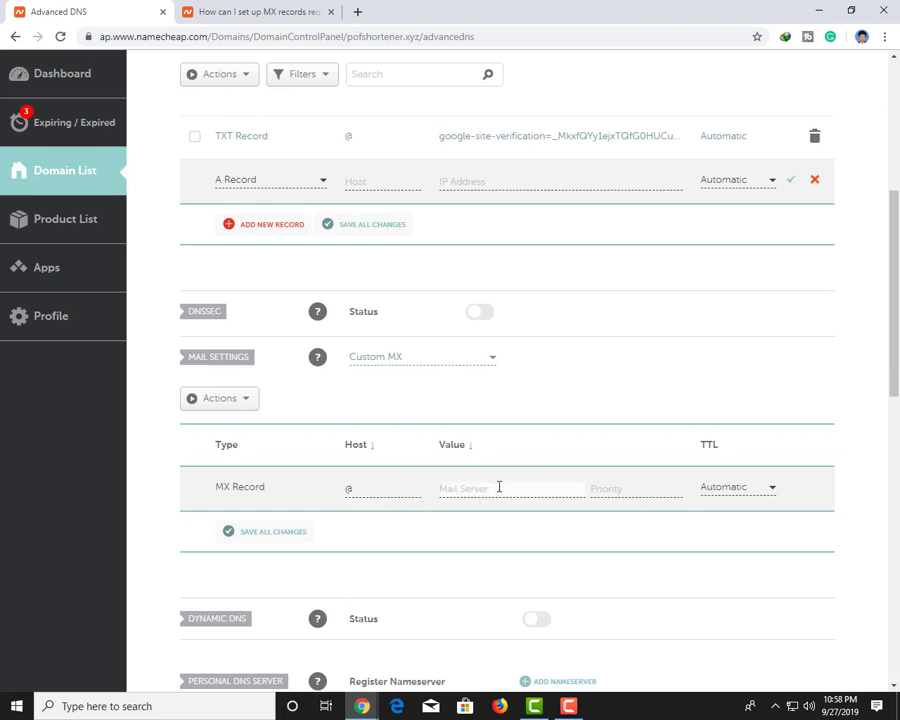
{"action": "key", "text": "ctrl+v"}
{"action": "left_click", "coordinate": [619, 489]}
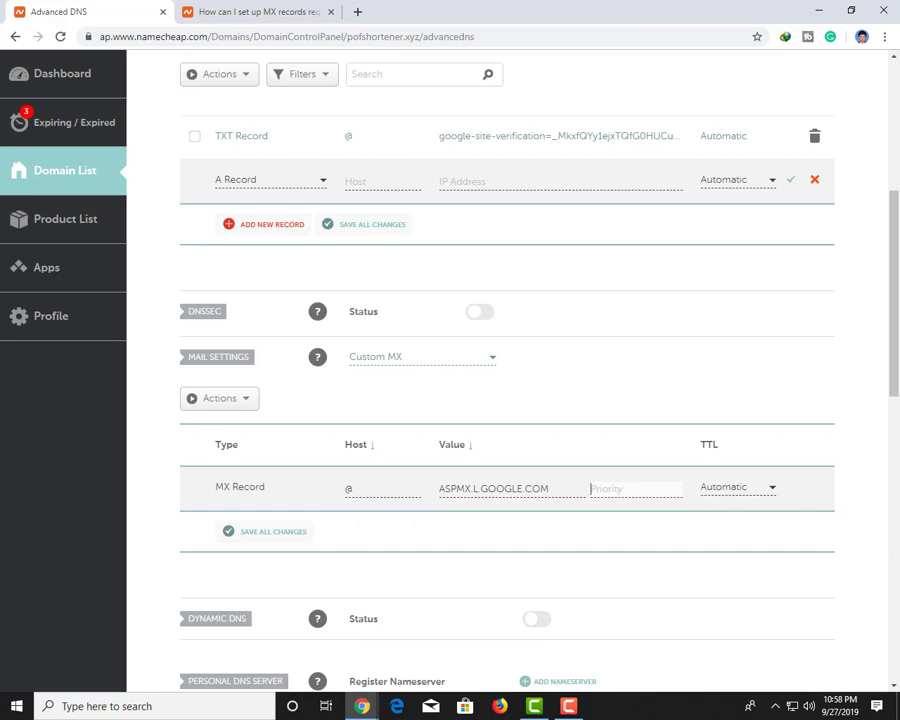
{"action": "type", "text": "1"}
{"action": "left_click", "coordinate": [305, 538]}
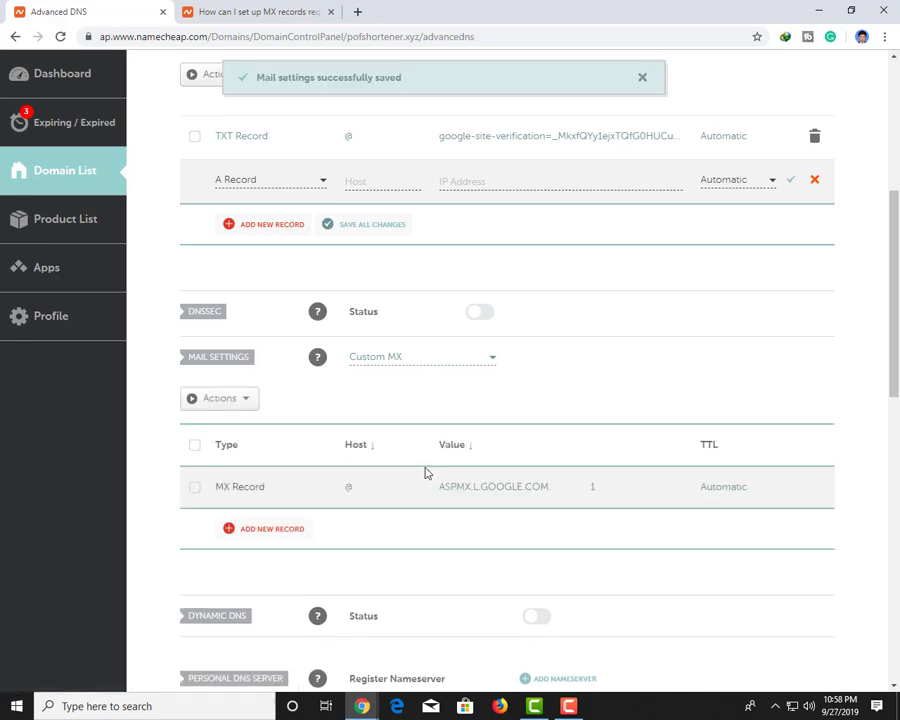
Add and save an MX record at @ for ALT1.ASPMX.L.GOOGLE.COM with priority 5
{"action": "left_click", "coordinate": [297, 530]}
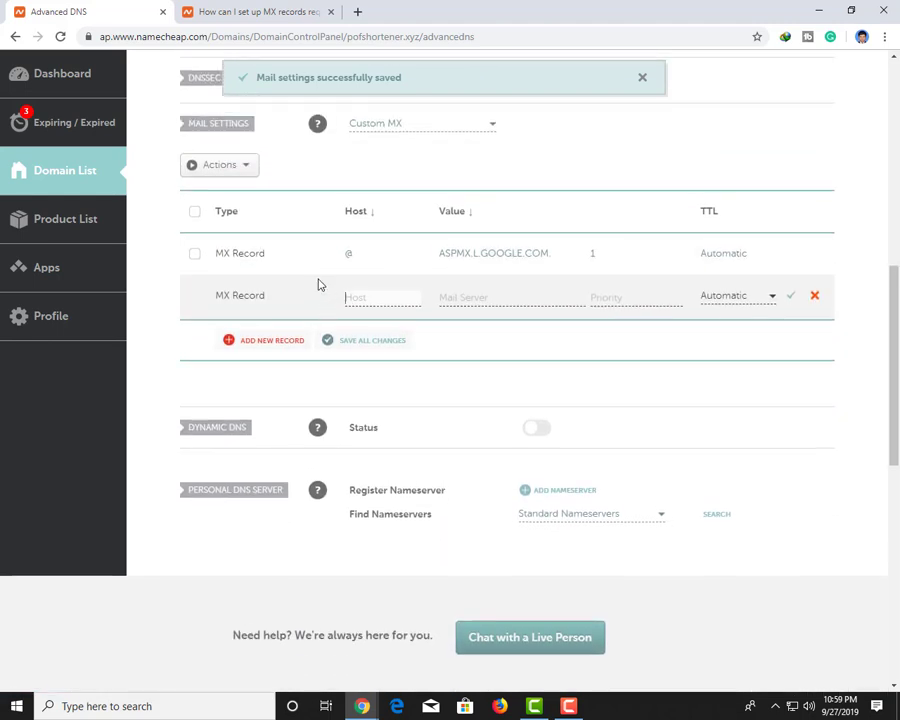
{"action": "type", "text": "@"}
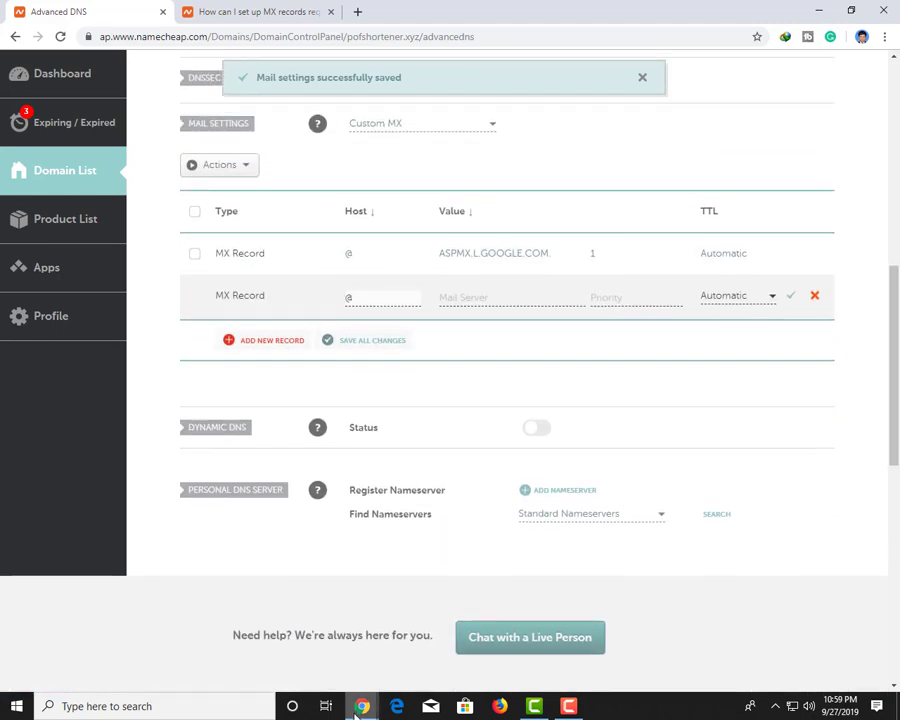
{"action": "mouse_move", "coordinate": [362, 706]}
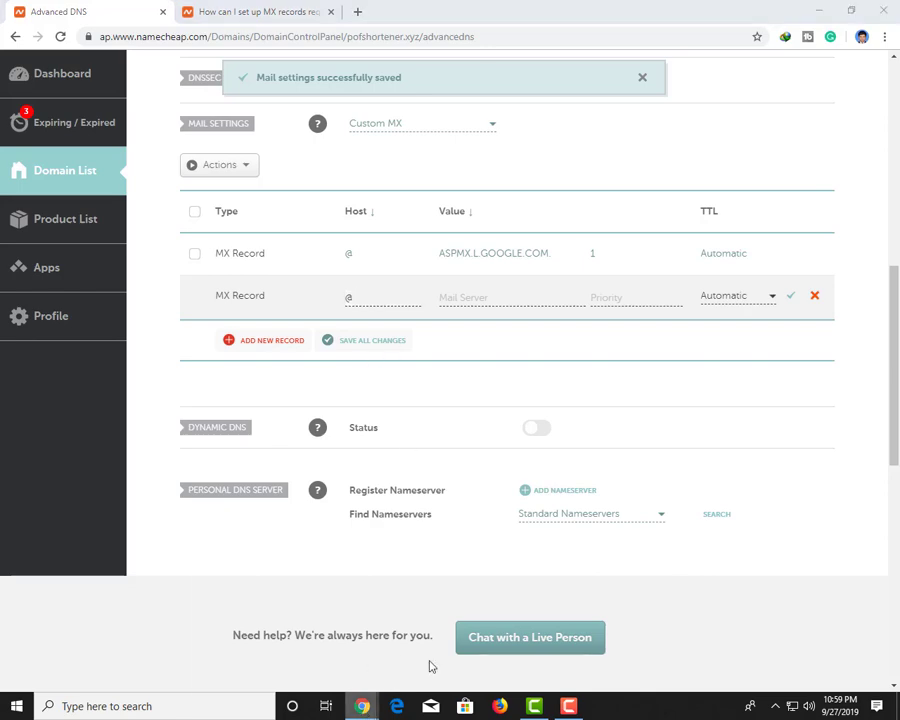
{"action": "key", "text": "alt+Tab"}
{"action": "left_click", "coordinate": [274, 334]}
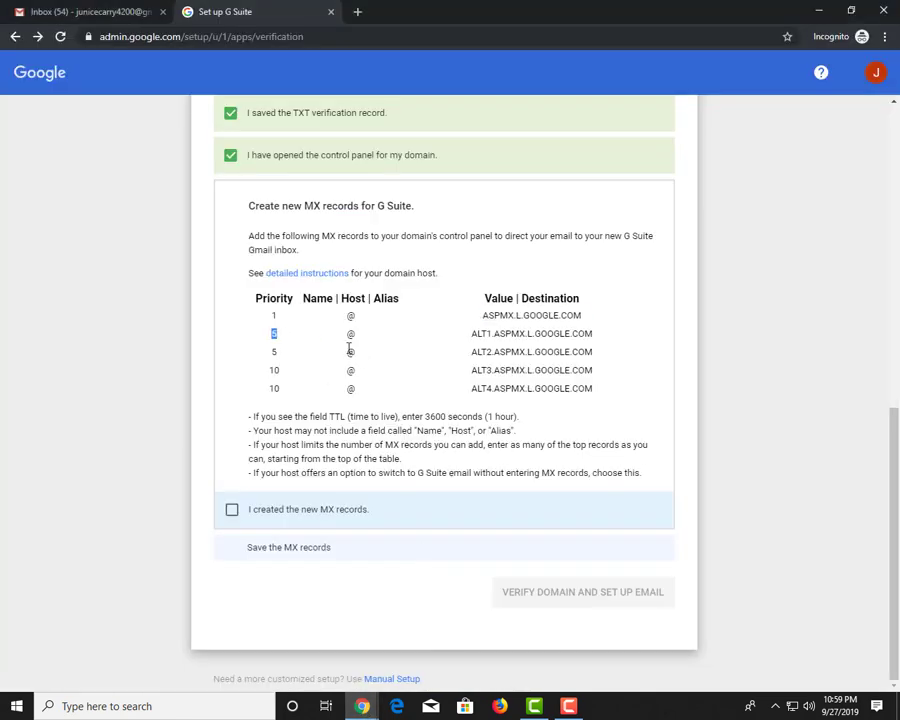
{"action": "double_click", "coordinate": [490, 334]}
{"action": "key", "text": "ctrl+c"}
{"action": "key", "text": "alt+Tab"}
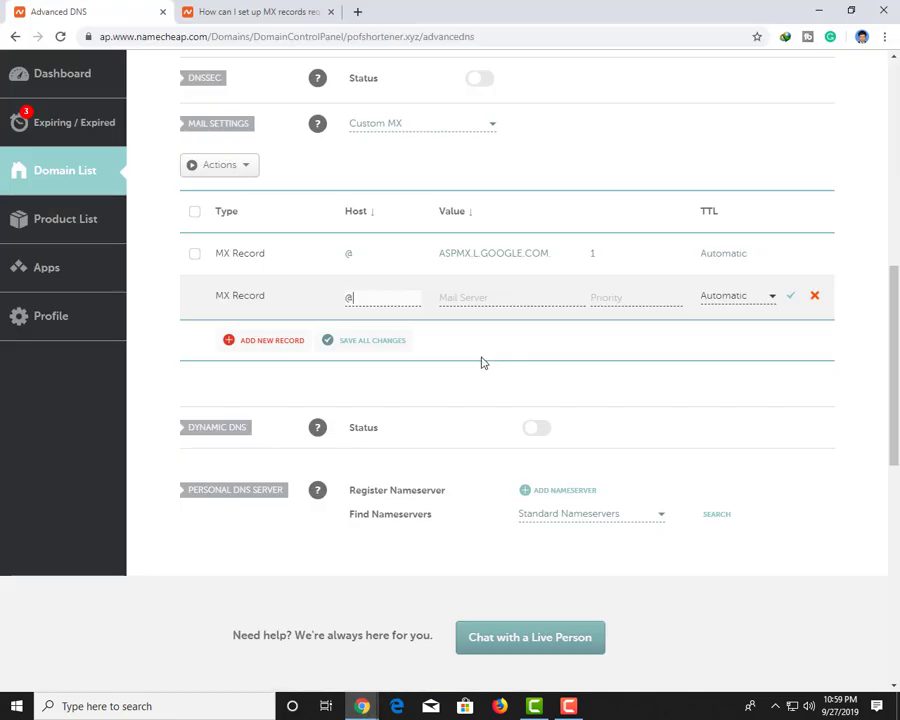
{"action": "left_click", "coordinate": [470, 297]}
{"action": "key", "text": "ctrl+v"}
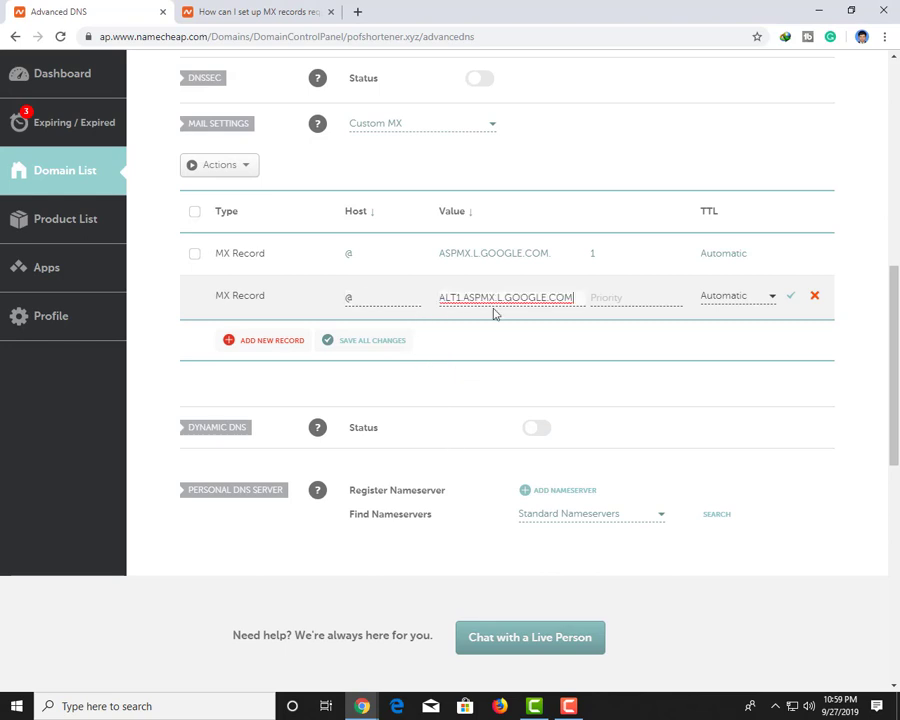
{"action": "left_click", "coordinate": [621, 295]}
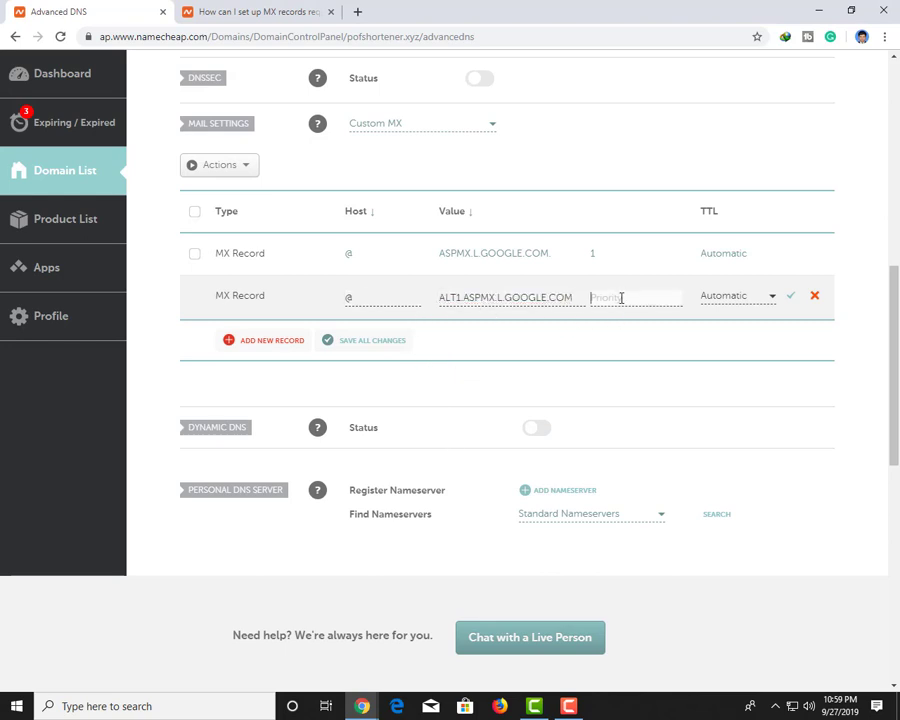
{"action": "type", "text": "5"}
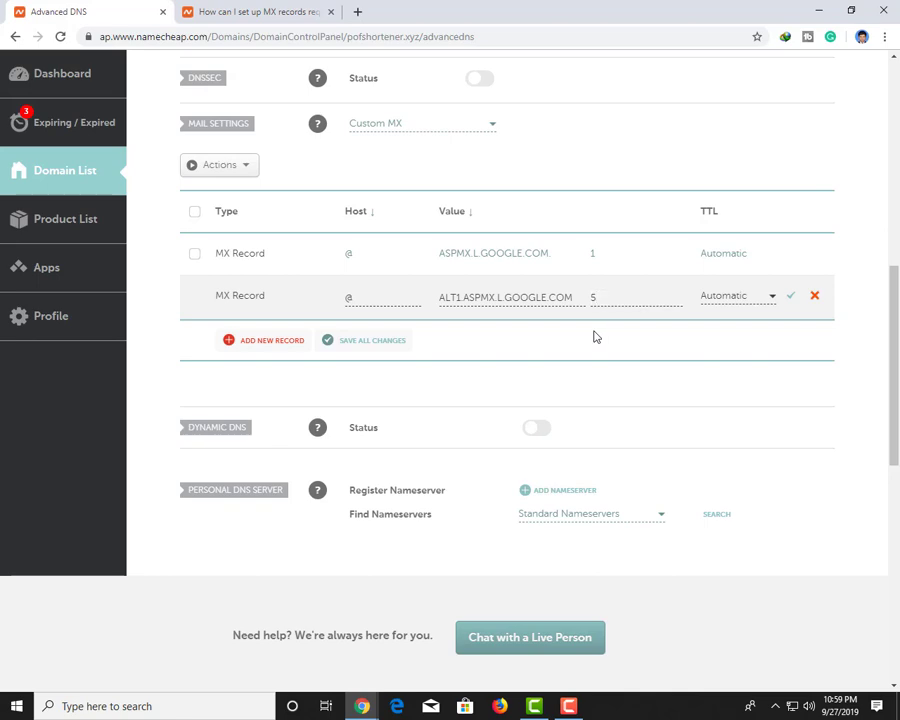
{"action": "key", "text": "alt+Tab"}
{"action": "key", "text": "alt+Tab"}
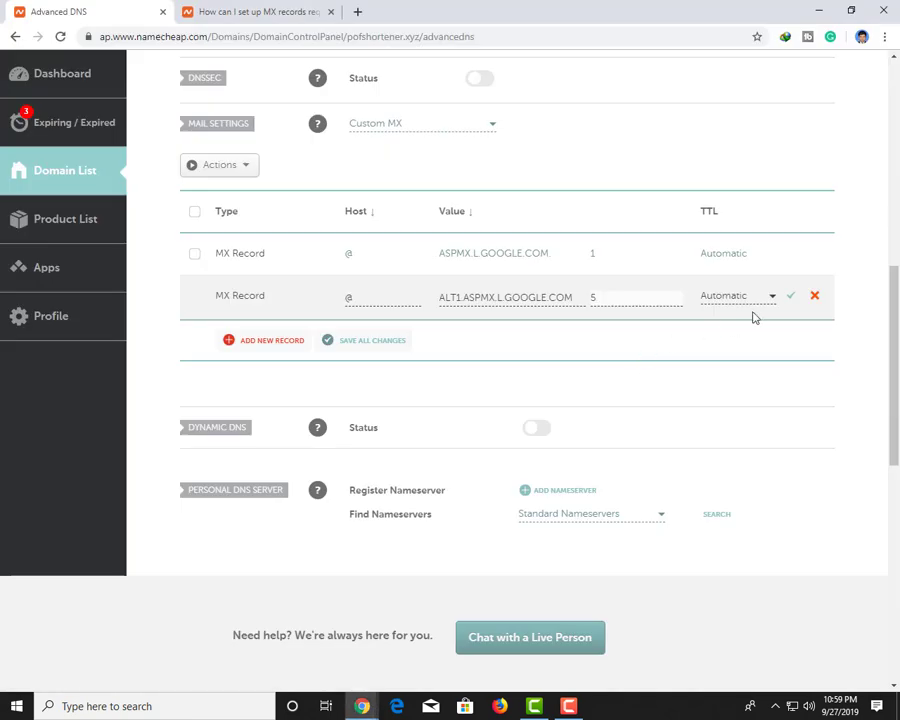
{"action": "left_click", "coordinate": [790, 296]}
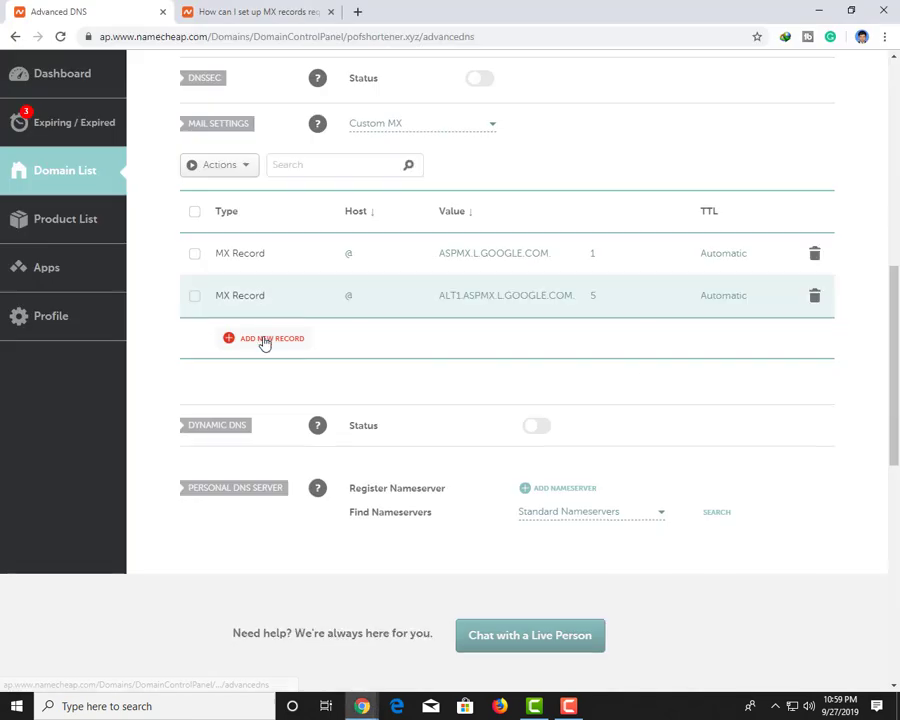
Add and save an MX record at @ for ALT2.ASPMX.L.GOOGLE.COM with priority 5
{"action": "left_click", "coordinate": [265, 340]}
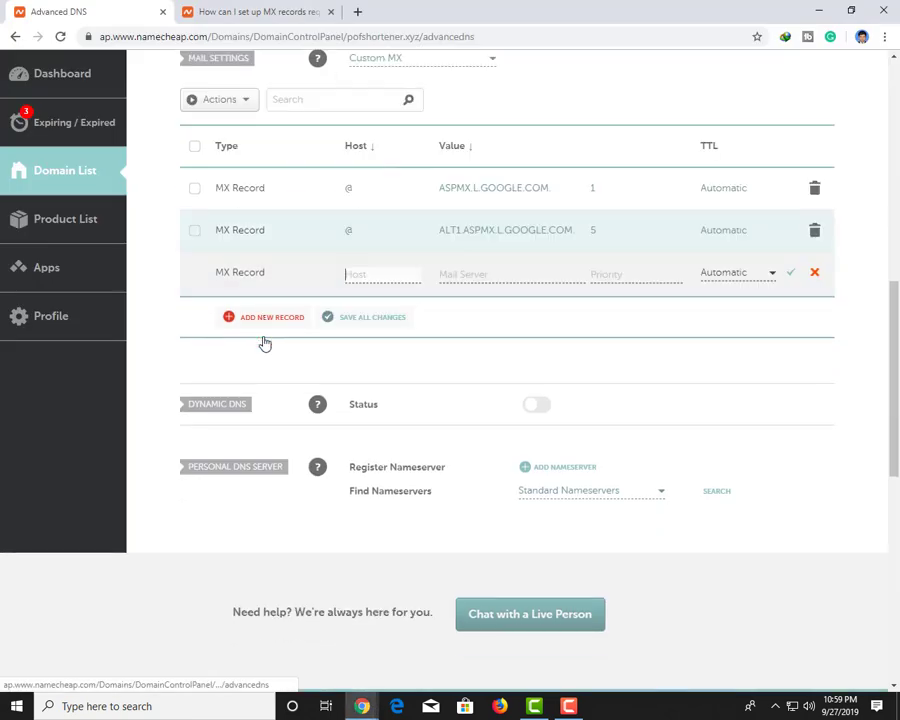
{"action": "left_click", "coordinate": [352, 276]}
{"action": "type", "text": "@"}
{"action": "key", "text": "alt+Tab"}
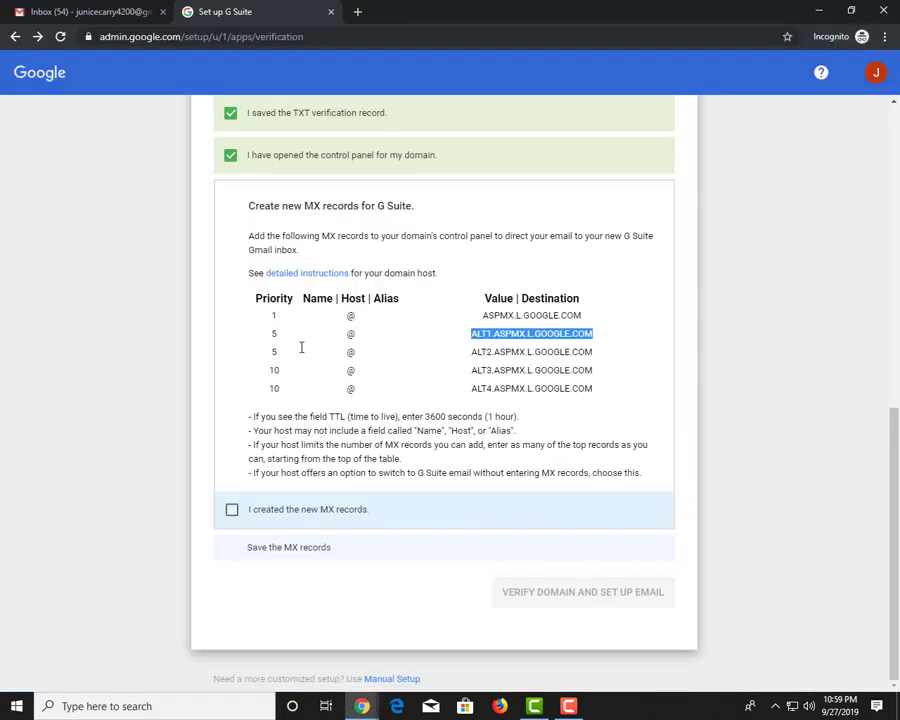
{"action": "double_click", "coordinate": [491, 353]}
{"action": "key", "text": "ctrl+c"}
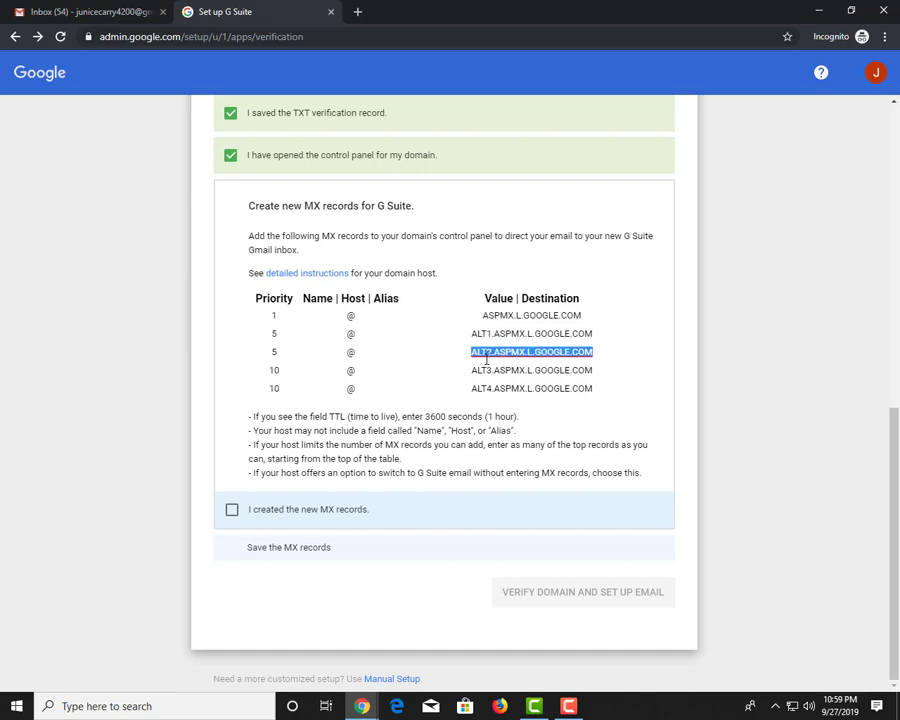
{"action": "key", "text": "super"}
{"action": "key", "text": "super"}
{"action": "key", "text": "alt+Tab"}
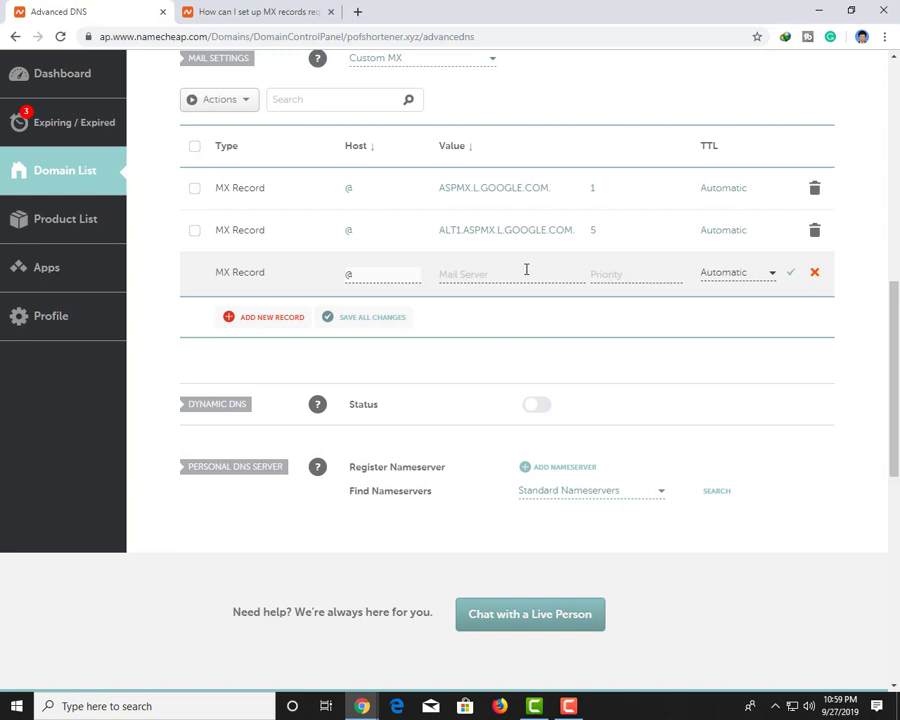
{"action": "left_click", "coordinate": [525, 270]}
{"action": "key", "text": "ctrl+v"}
{"action": "left_click", "coordinate": [620, 278]}
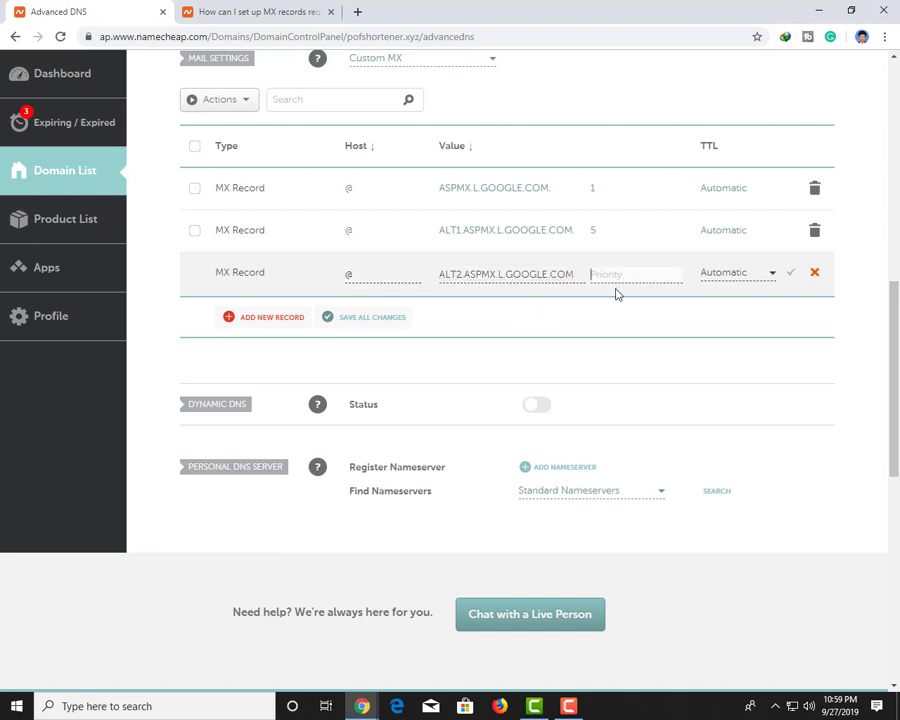
{"action": "type", "text": "5"}
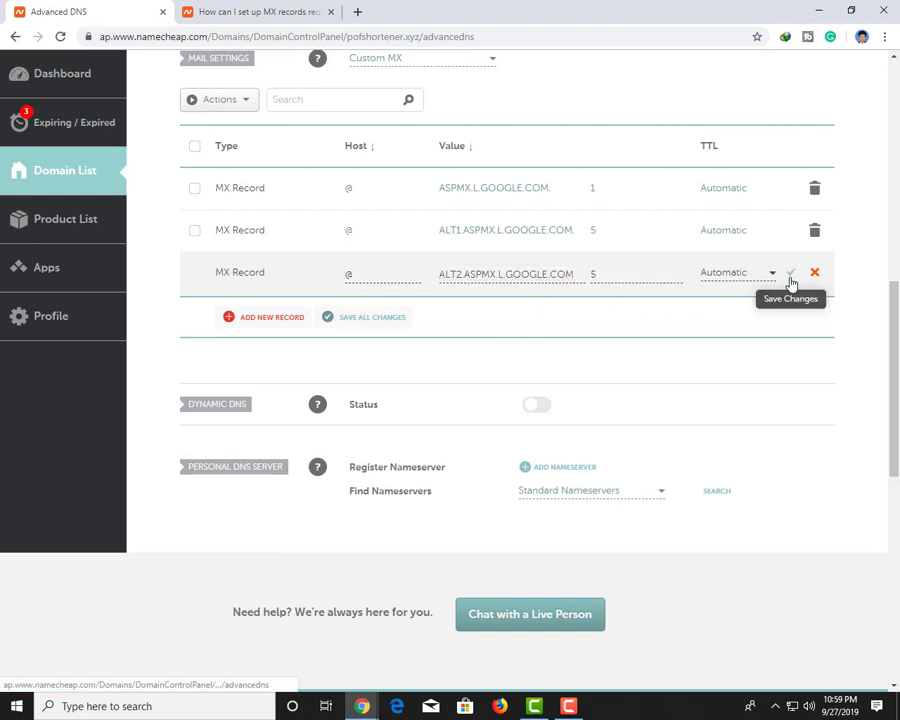
{"action": "left_click", "coordinate": [787, 273]}
Copy ALT3.ASPMX.L.GOOGLE.COM from G Suite and add another empty MX row in Namecheap
{"action": "key", "text": "alt+Tab"}
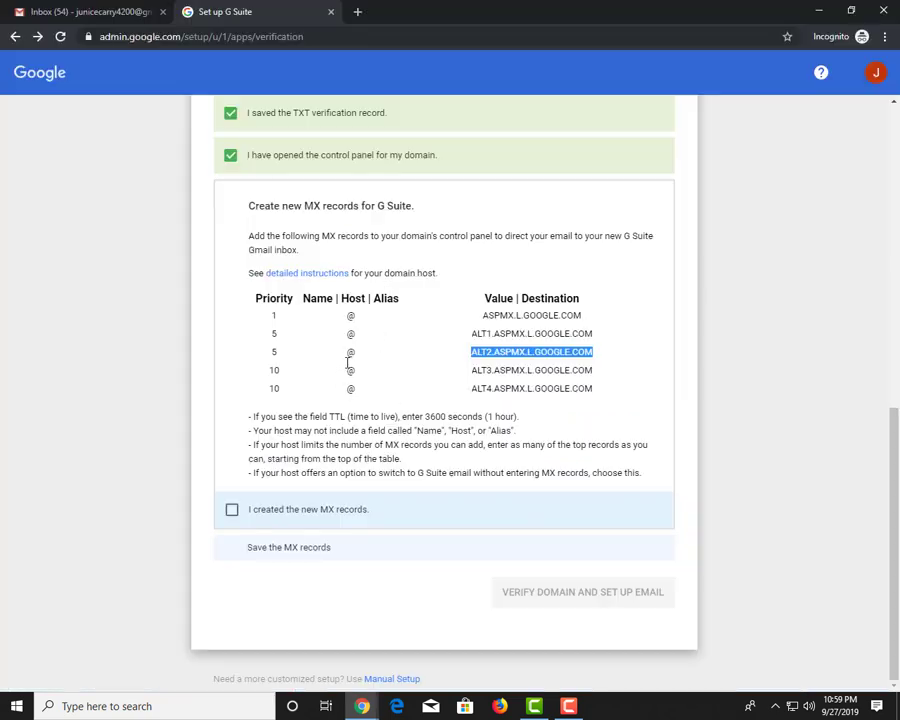
{"action": "triple_click", "coordinate": [490, 368]}
{"action": "key", "text": "ctrl+c"}
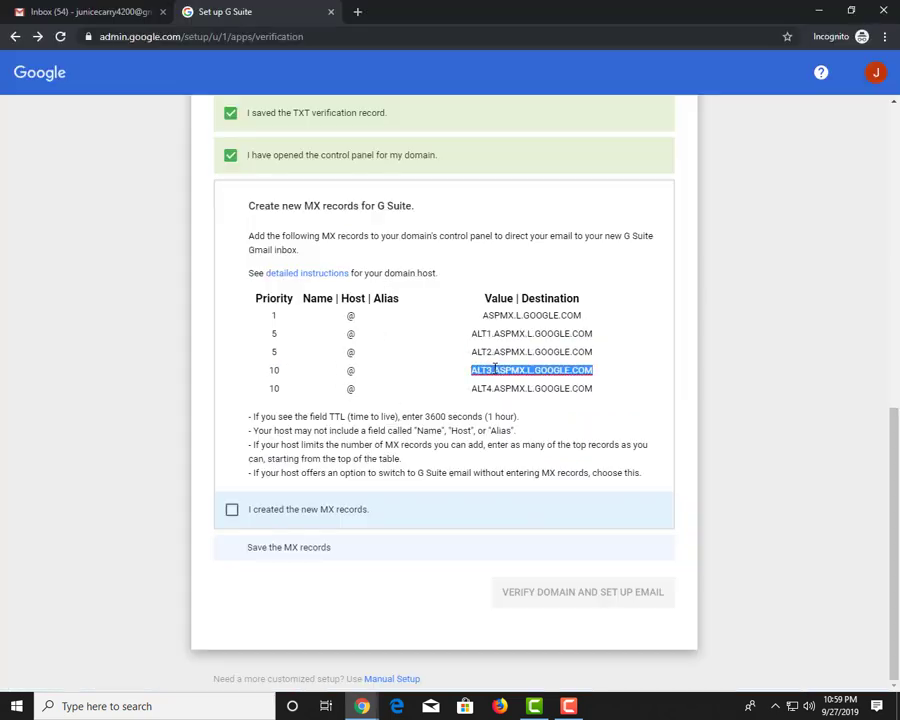
{"action": "key", "text": "alt+Tab"}
{"action": "left_click", "coordinate": [259, 316]}
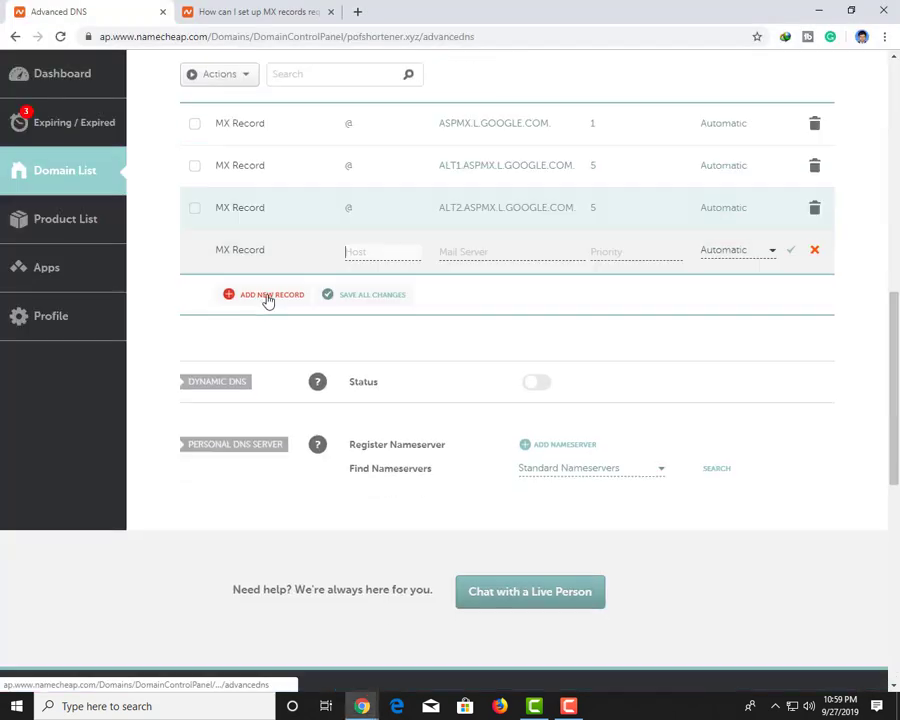
Save the MX record at @ for ALT3.ASPMX.L.GOOGLE.COM with priority 10
{"action": "left_click", "coordinate": [360, 255]}
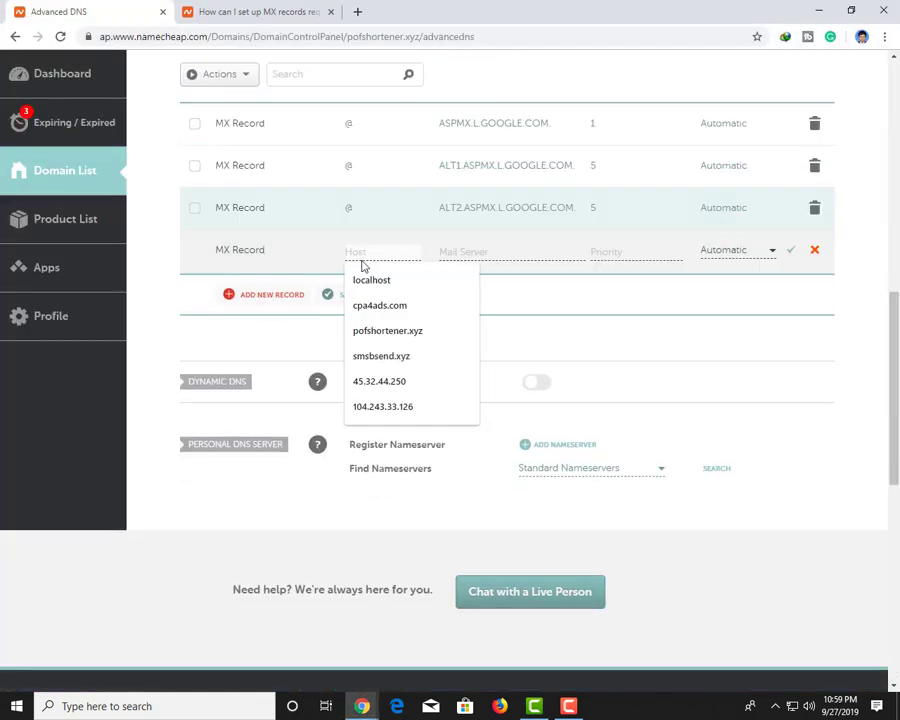
{"action": "type", "text": "@"}
{"action": "left_click", "coordinate": [634, 254]}
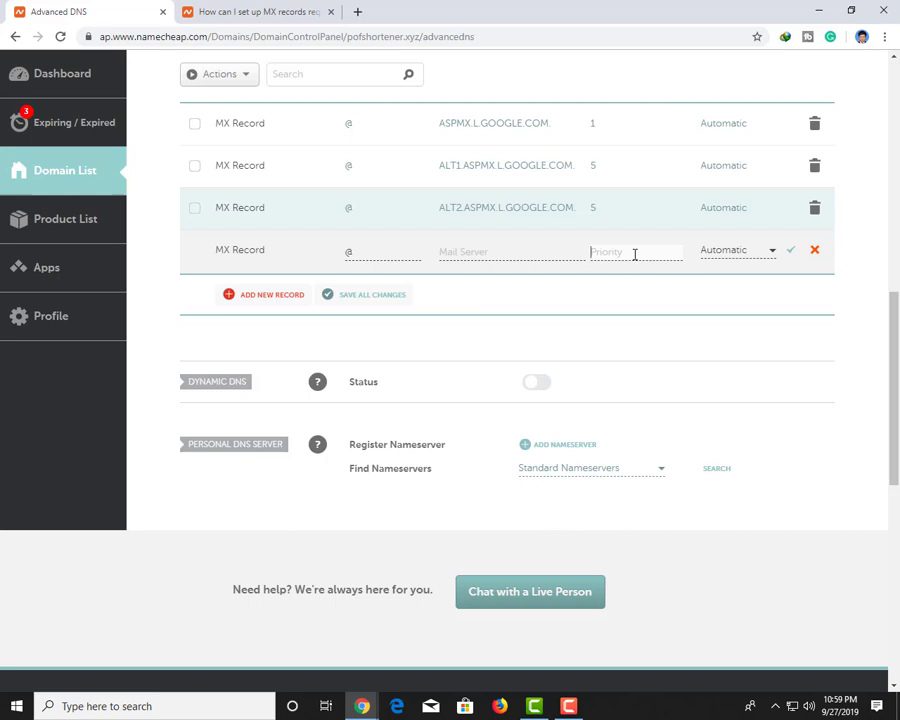
{"action": "left_click", "coordinate": [509, 252]}
{"action": "key", "text": "ctrl+v"}
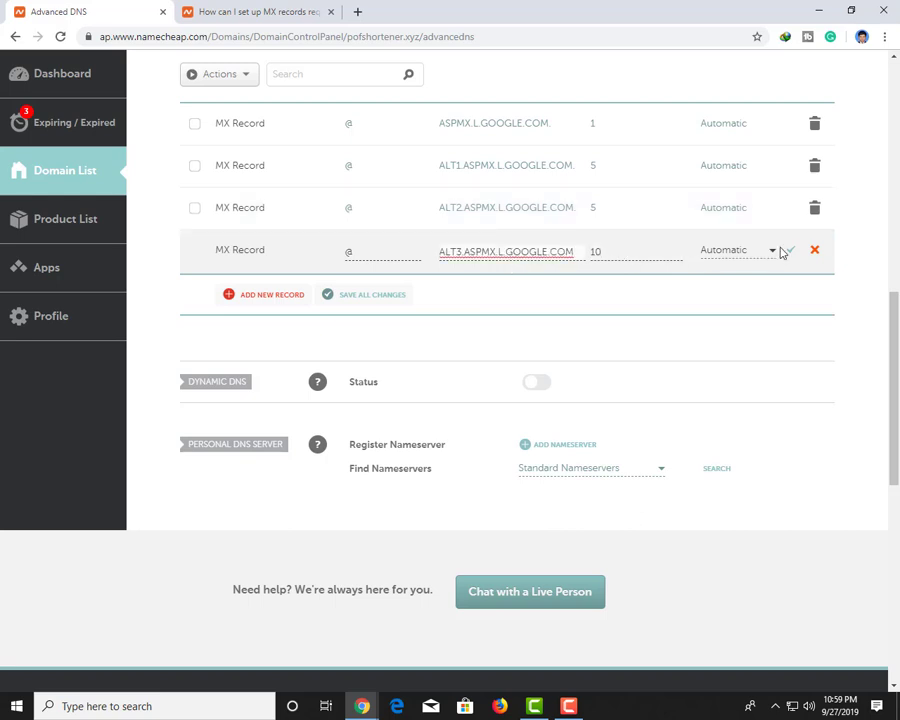
{"action": "left_click", "coordinate": [788, 250]}
Add and save an MX record at @ for ALT4.ASPMX.L.GOOGLE.COM with priority 10
{"action": "key", "text": "alt+Tab"}
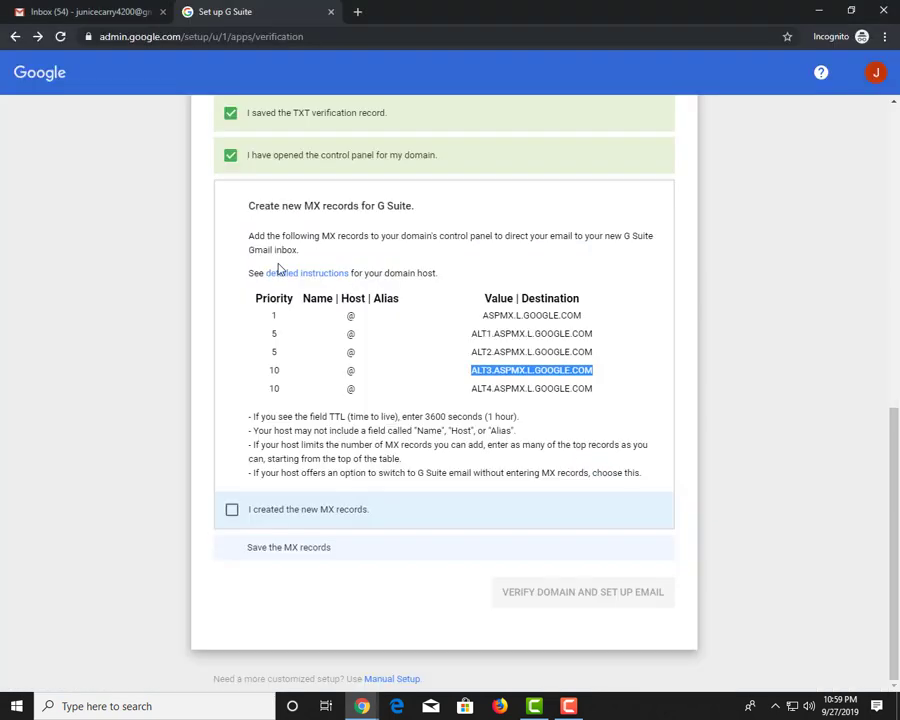
{"action": "left_click_drag", "start_coordinate": [286, 391], "coordinate": [275, 388]}
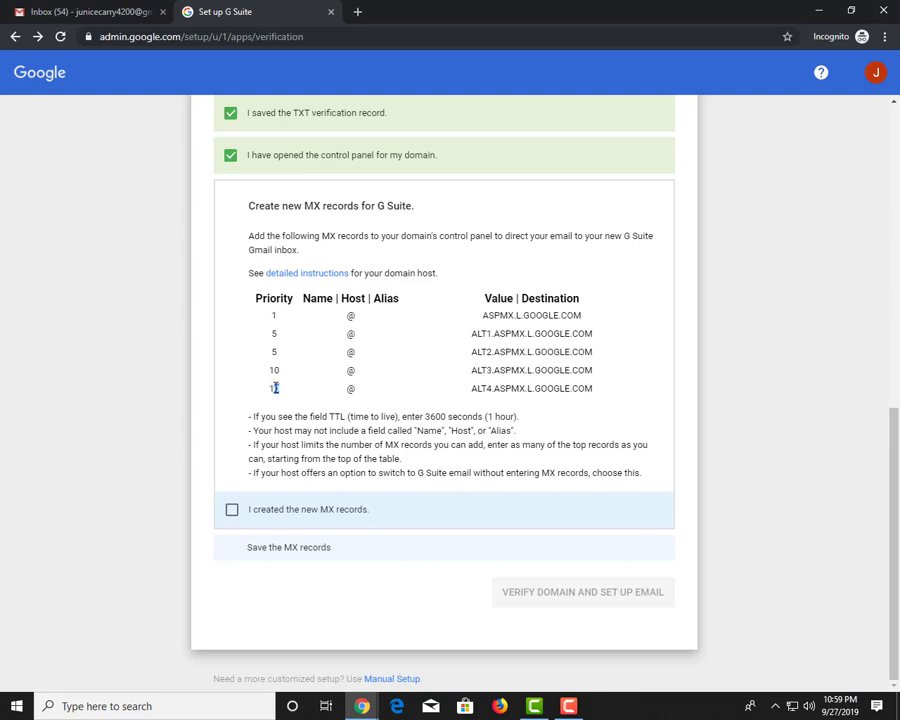
{"action": "triple_click", "coordinate": [565, 388]}
{"action": "key", "text": "ctrl+c"}
{"action": "key", "text": "alt+Tab"}
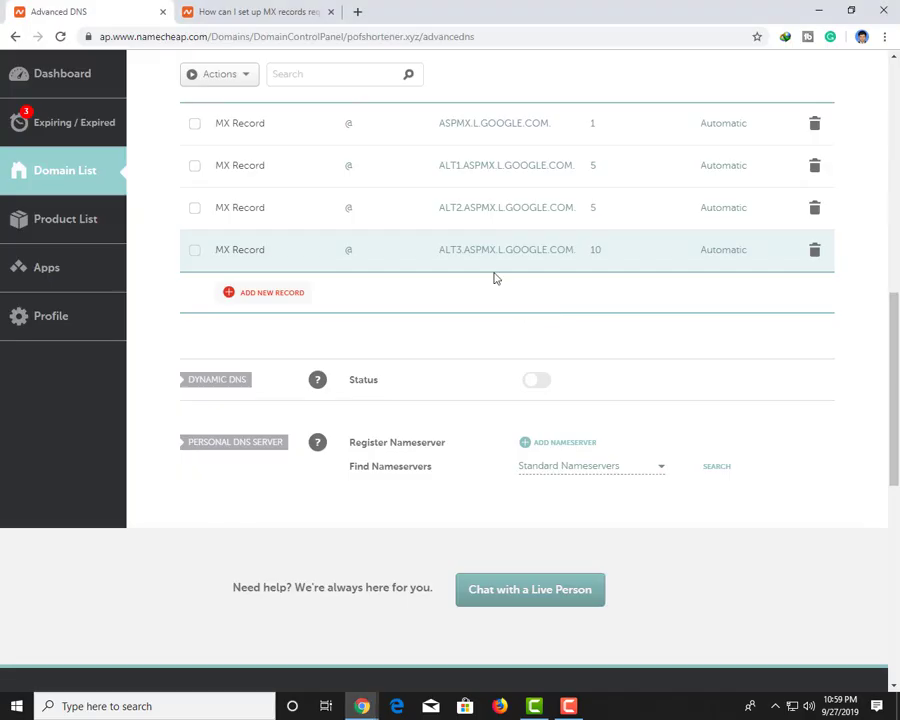
{"action": "left_click", "coordinate": [284, 298]}
{"action": "left_click", "coordinate": [356, 270]}
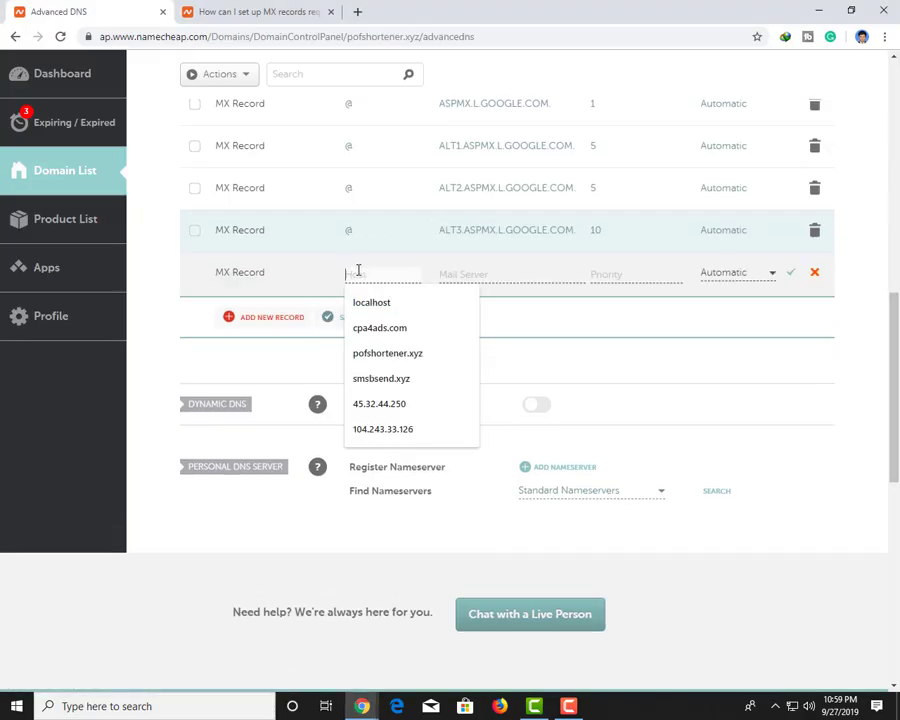
{"action": "type", "text": "@@"}
{"action": "left_click_drag", "start_coordinate": [372, 279], "coordinate": [261, 287]}
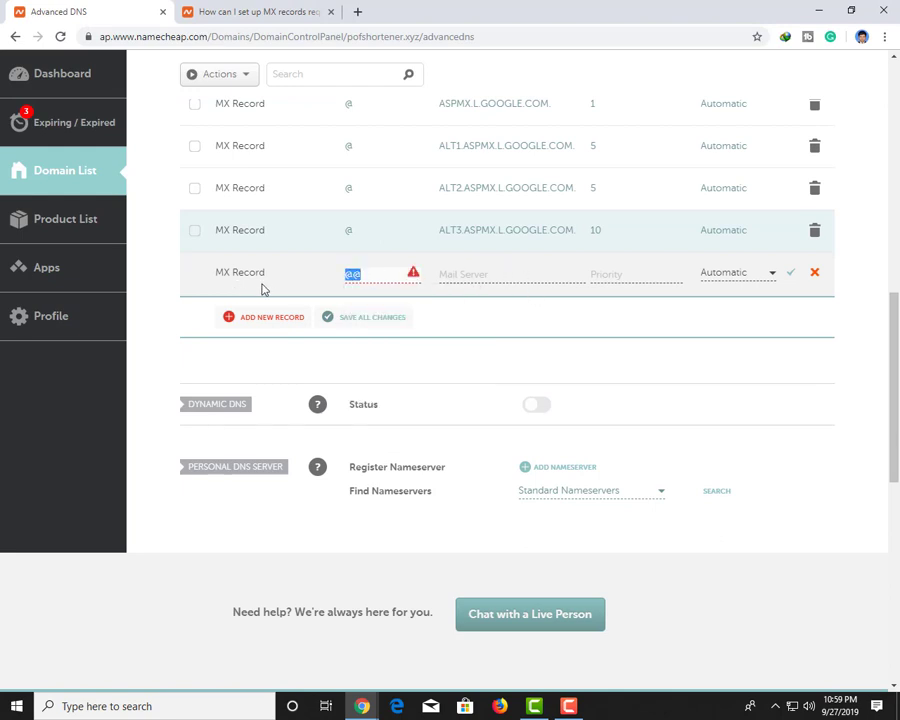
{"action": "type", "text": "@"}
{"action": "left_click", "coordinate": [517, 271]}
{"action": "key", "text": "ctrl+v"}
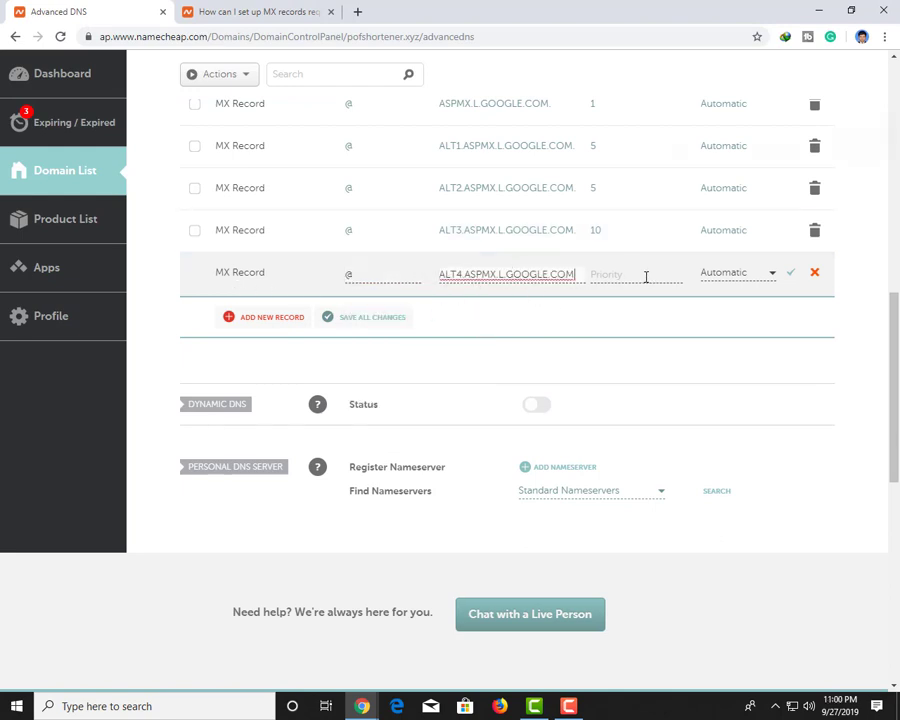
{"action": "left_click", "coordinate": [646, 277]}
{"action": "type", "text": "10"}
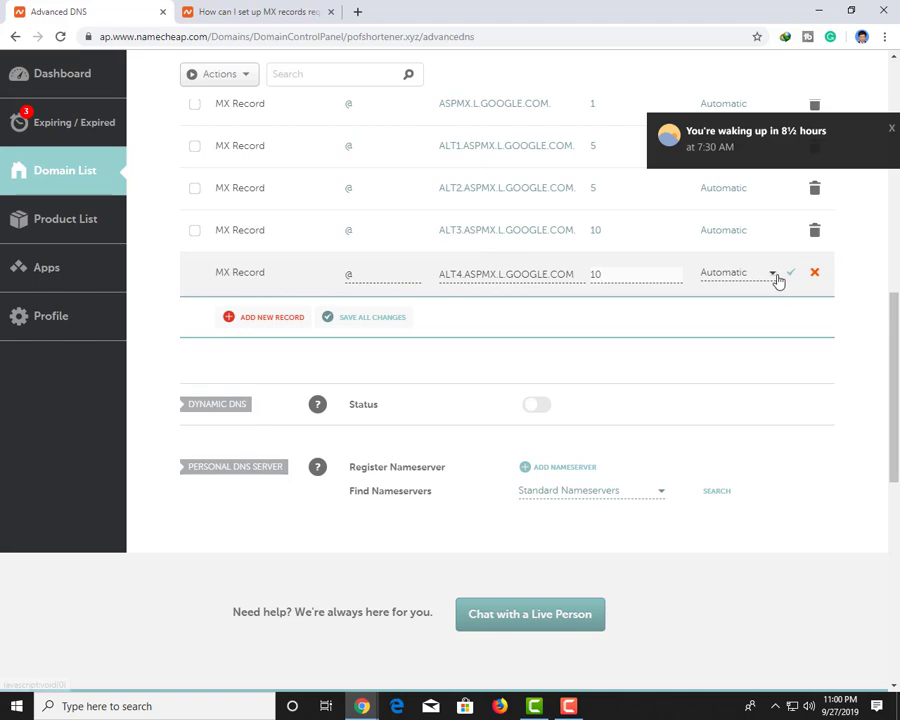
{"action": "left_click", "coordinate": [789, 274]}
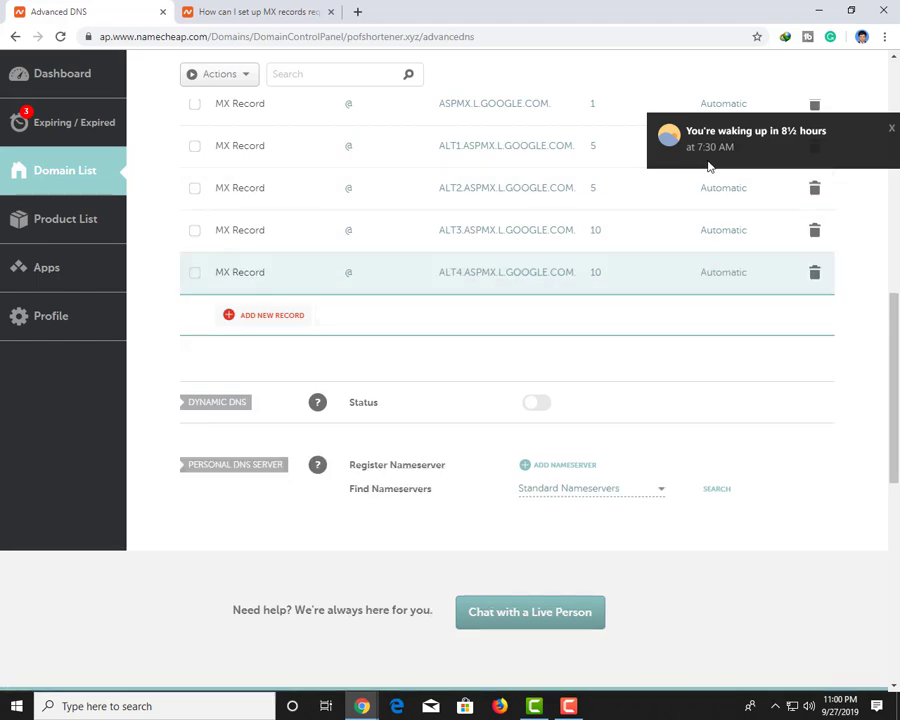
Review the saved MX records and return to the Set up G Suite window
{"action": "scroll", "coordinate": [400, 265], "scroll_direction": "up", "scroll_amount": 4}
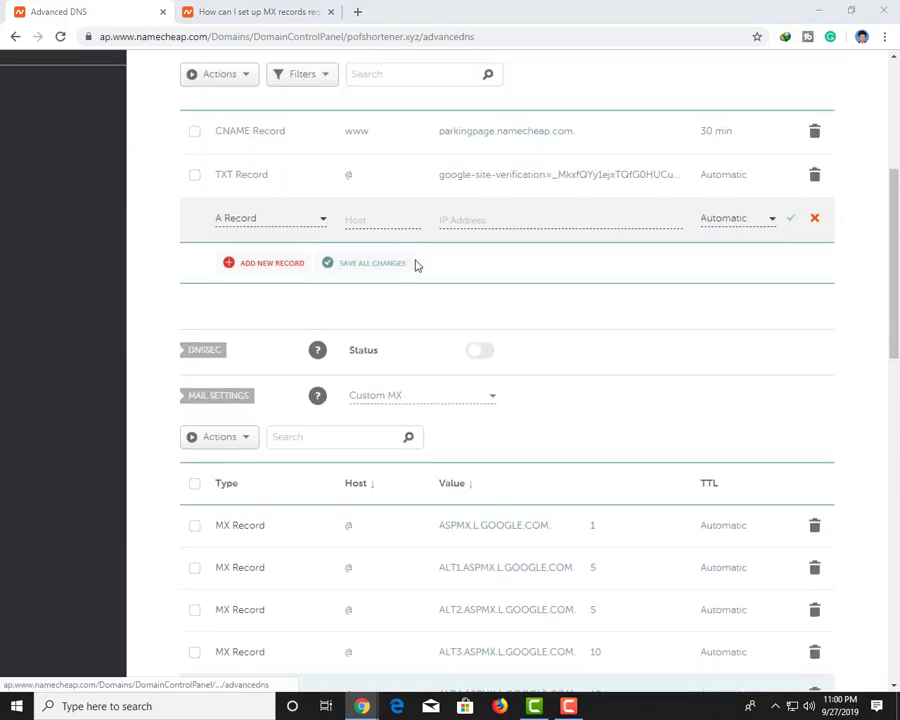
{"action": "scroll", "coordinate": [416, 262], "scroll_direction": "down", "scroll_amount": 6}
{"action": "scroll", "coordinate": [600, 252], "scroll_direction": "up", "scroll_amount": 3}
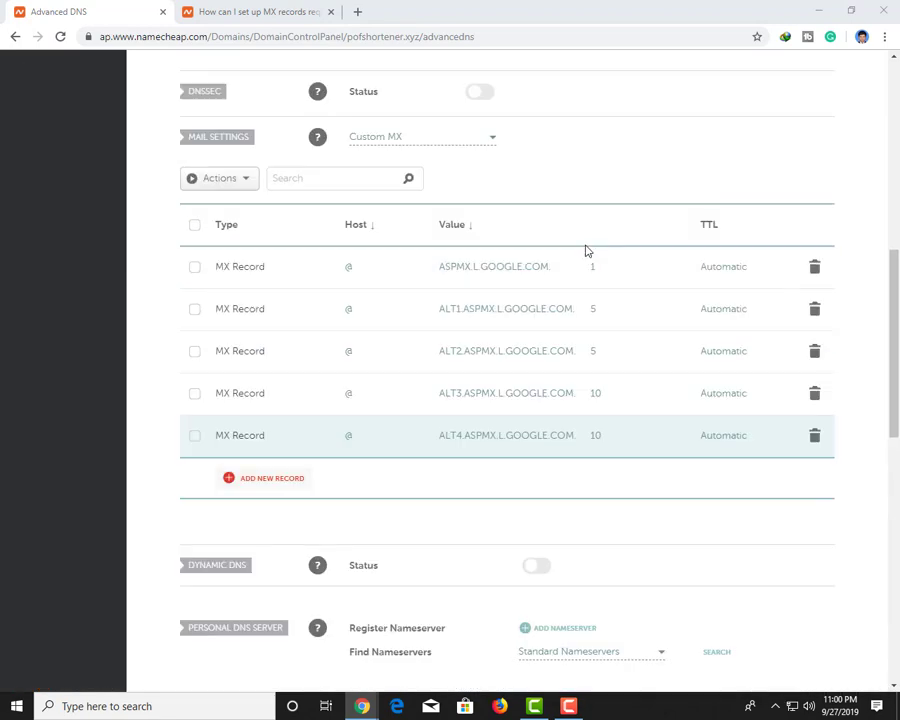
{"action": "left_click", "coordinate": [362, 706]}
{"action": "left_click", "coordinate": [282, 646]}
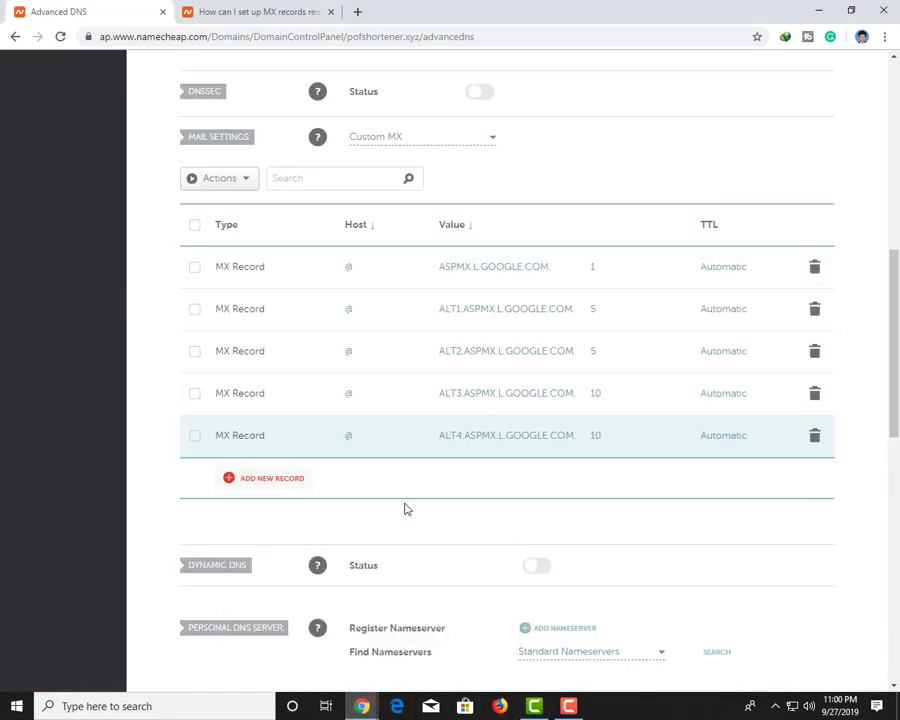
{"action": "left_click", "coordinate": [362, 706]}
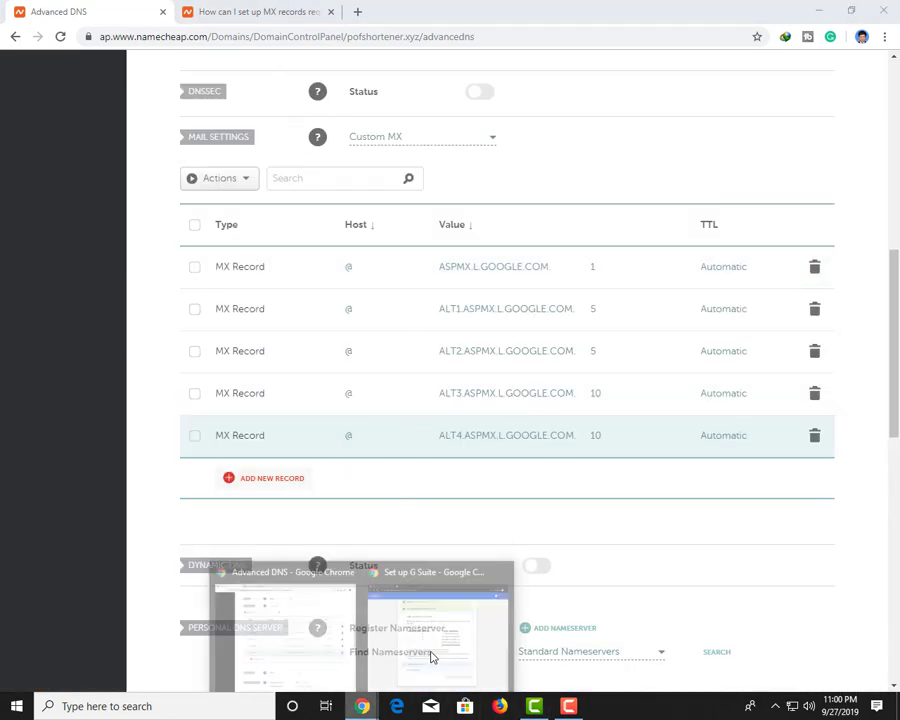
{"action": "left_click", "coordinate": [420, 630]}
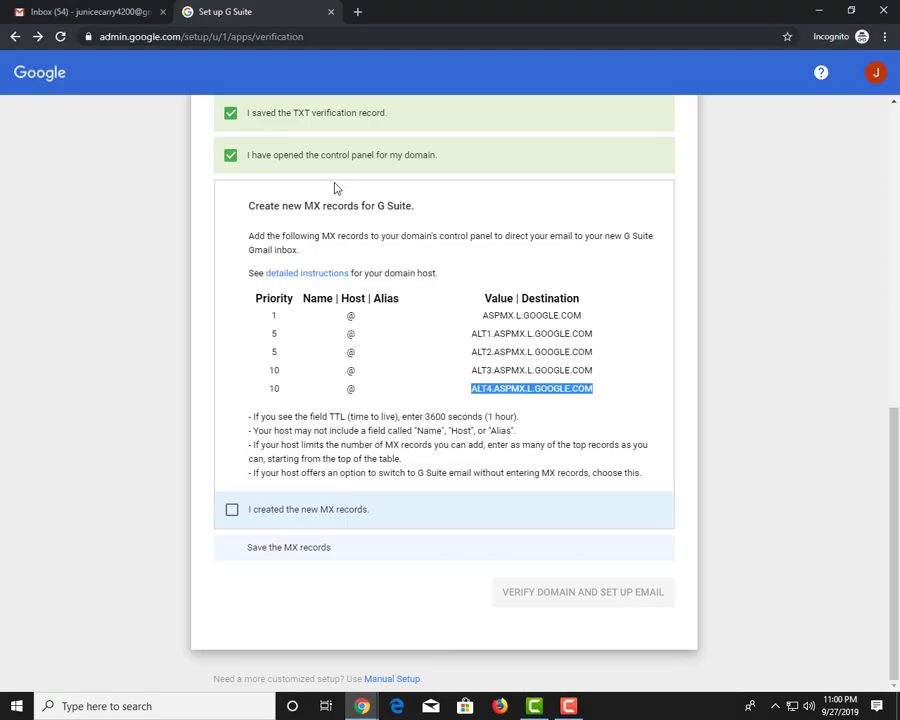
Tick 'I created the new MX records' and 'I saved the MX records', then run Verify Domain and Set Up Email
{"action": "left_click", "coordinate": [291, 512]}
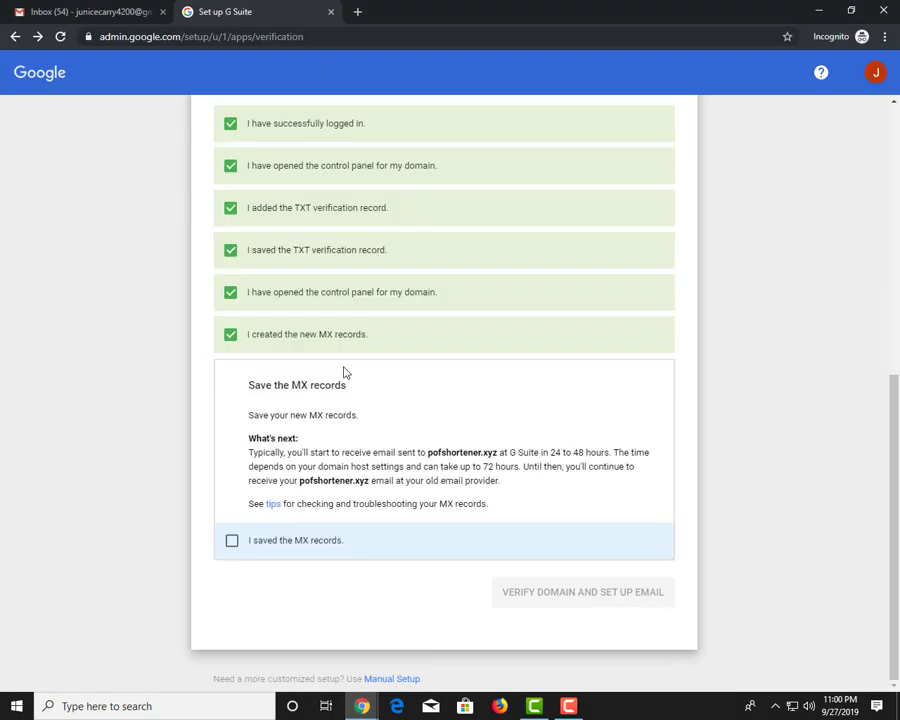
{"action": "left_click", "coordinate": [277, 546]}
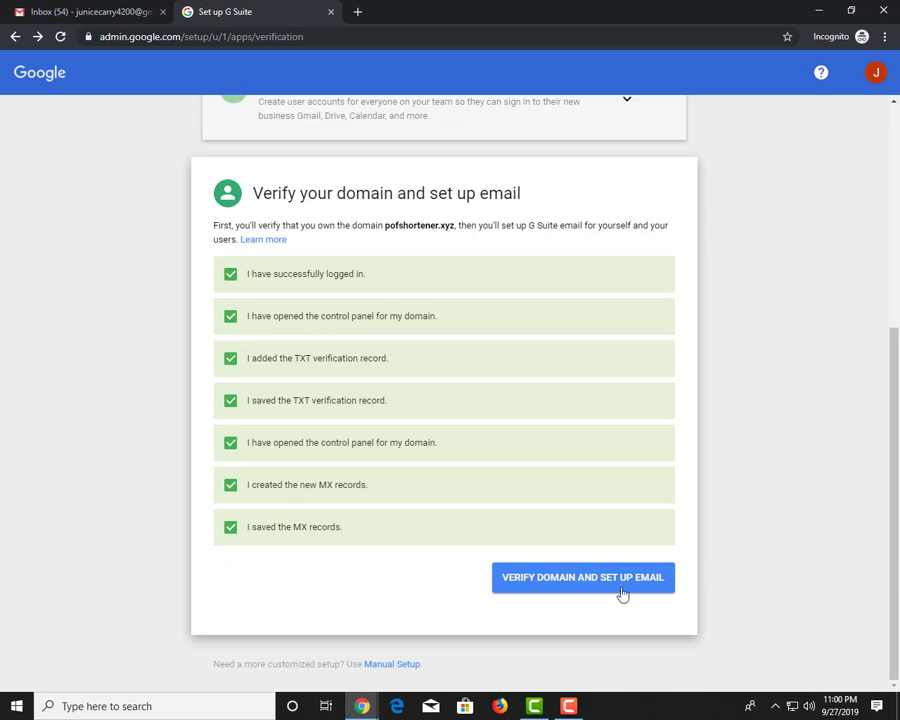
{"action": "left_click", "coordinate": [620, 590]}
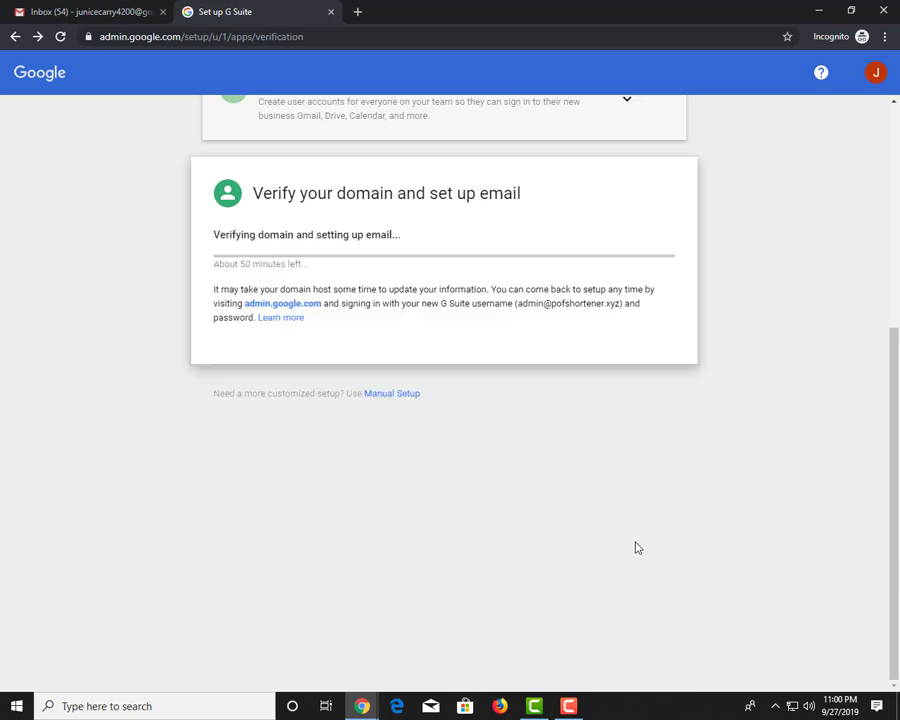
{"action": "left_click", "coordinate": [569, 706]}
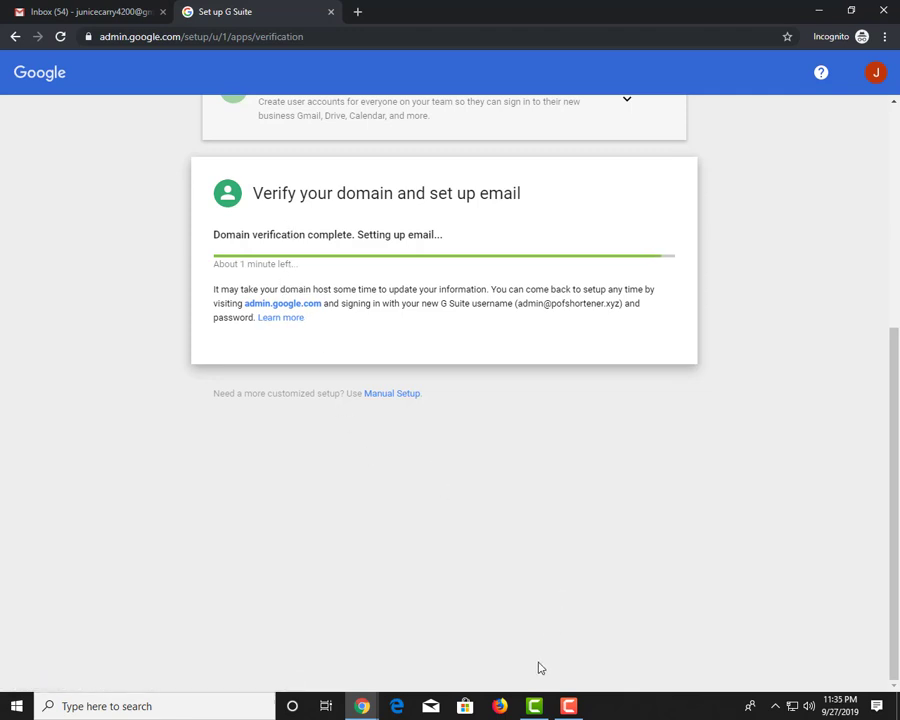
{"action": "left_click", "coordinate": [568, 706]}
{"action": "left_click", "coordinate": [835, 643]}
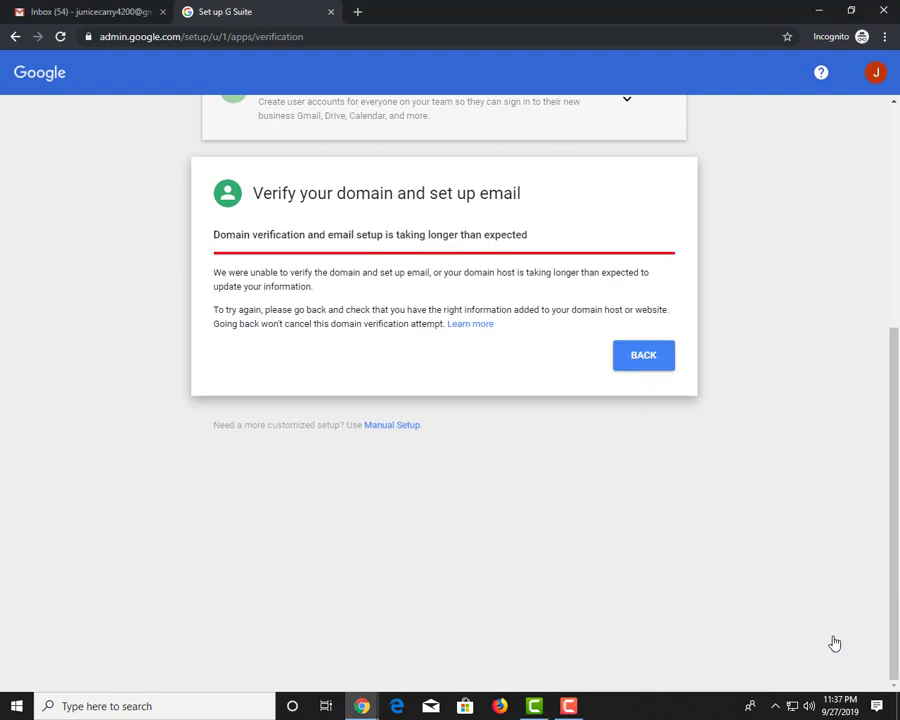
Go back, re-tick all four checklist boxes, and rerun verification until it completes
{"action": "left_click", "coordinate": [645, 358]}
{"action": "left_click", "coordinate": [313, 399]}
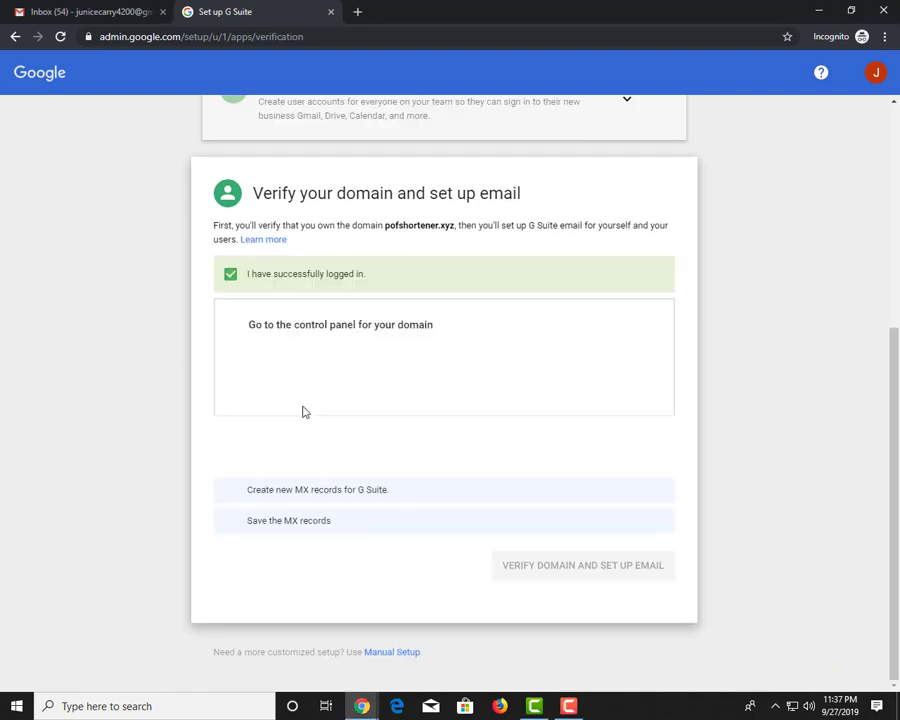
{"action": "left_click", "coordinate": [307, 454]}
{"action": "left_click", "coordinate": [311, 520]}
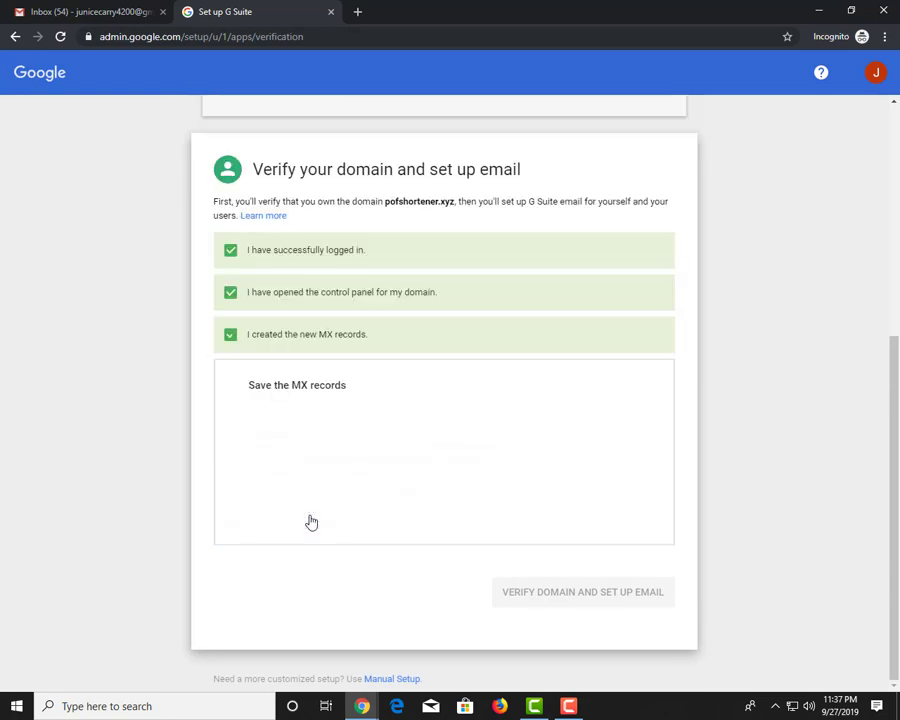
{"action": "left_click", "coordinate": [304, 538]}
{"action": "left_click", "coordinate": [588, 457]}
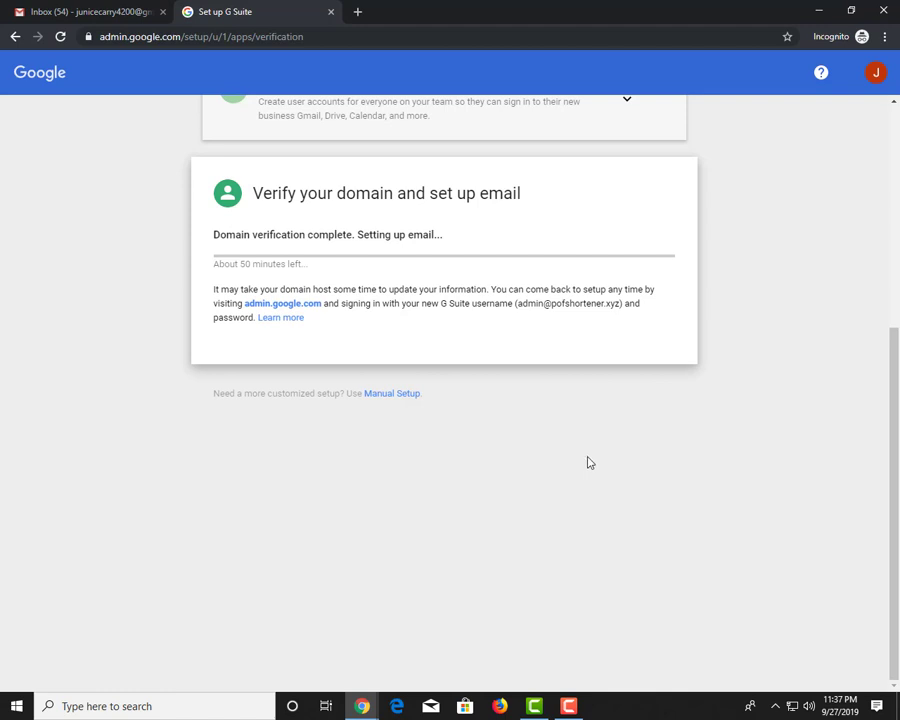
{"action": "left_click", "coordinate": [568, 706]}
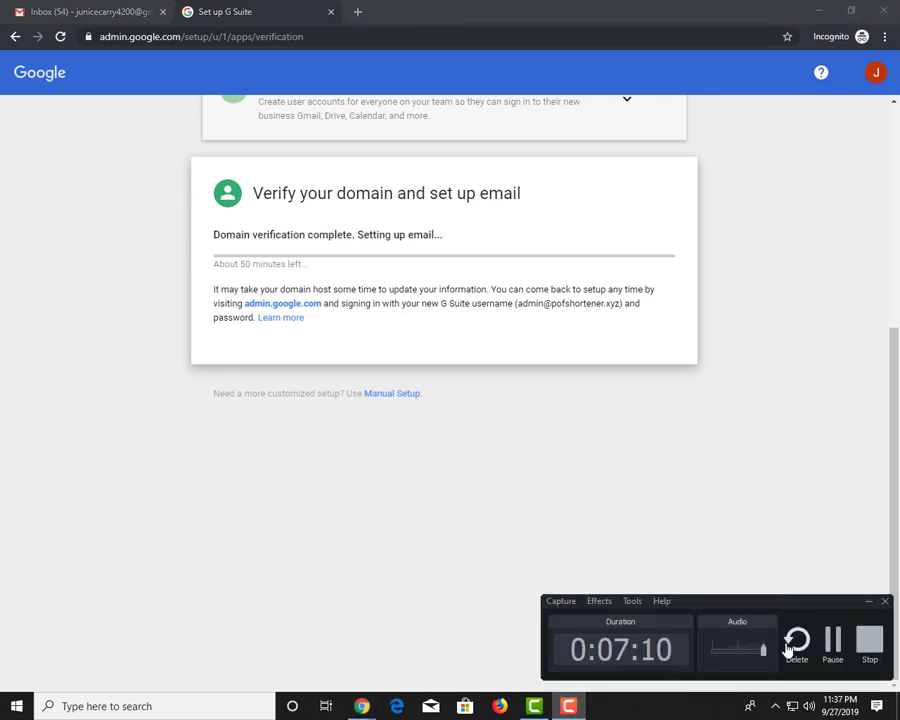
{"action": "left_click", "coordinate": [828, 645]}
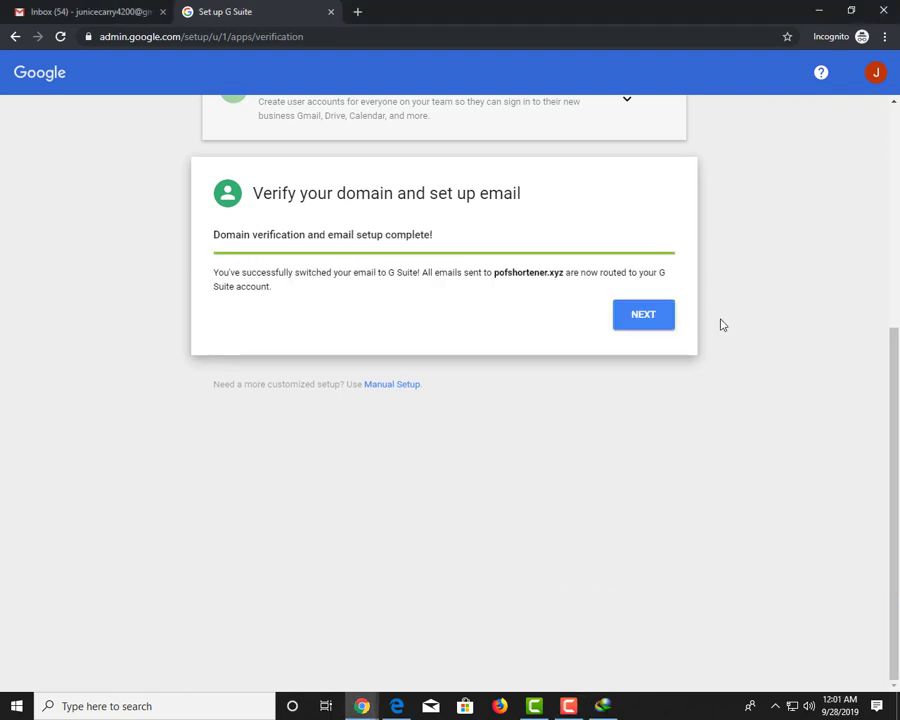
Continue past the completed setup, choose the G Suite Business plan, and open the Gmail inbox
{"action": "left_click", "coordinate": [644, 315]}
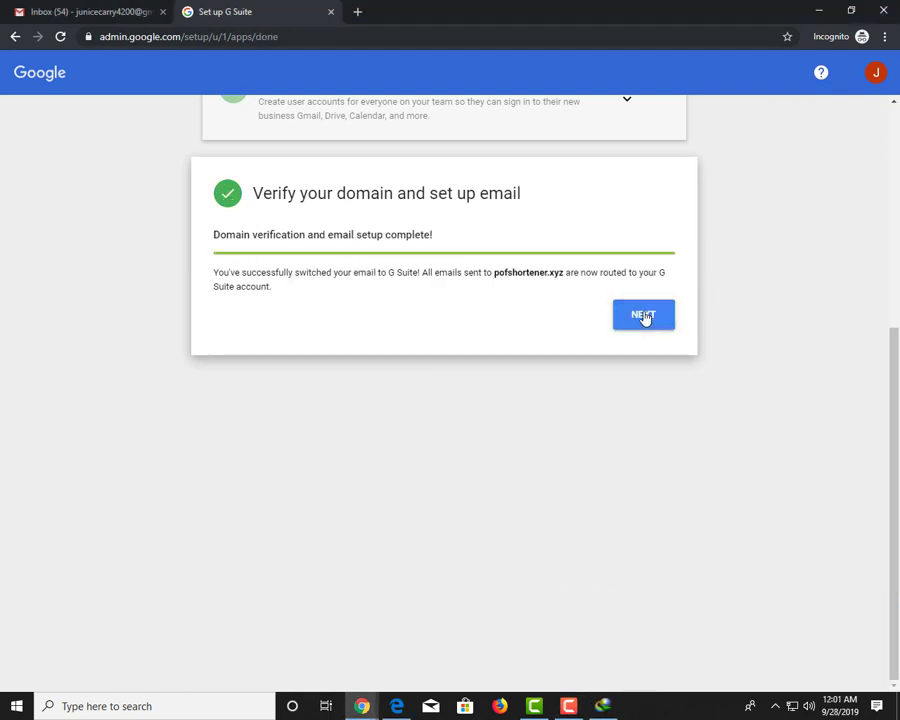
{"action": "left_click", "coordinate": [644, 315]}
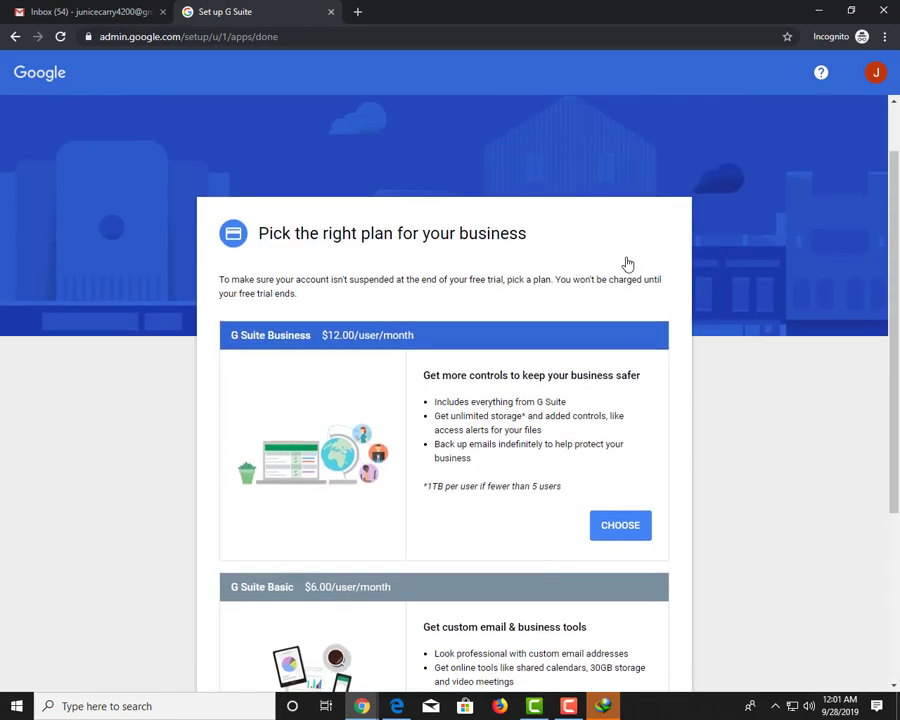
{"action": "scroll", "coordinate": [599, 361], "scroll_direction": "down", "scroll_amount": 3}
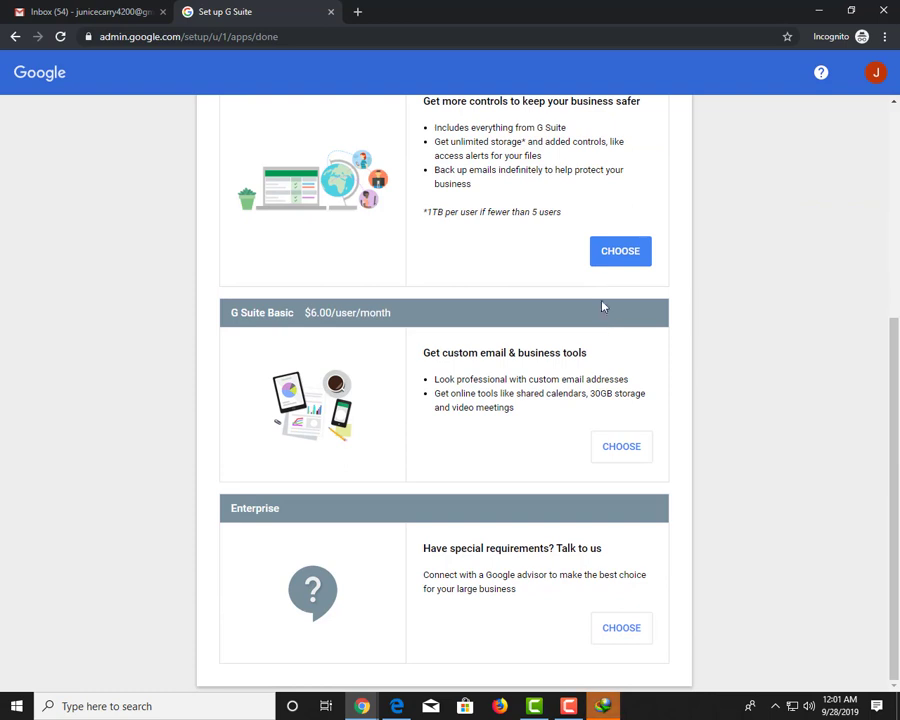
{"action": "left_click", "coordinate": [618, 252]}
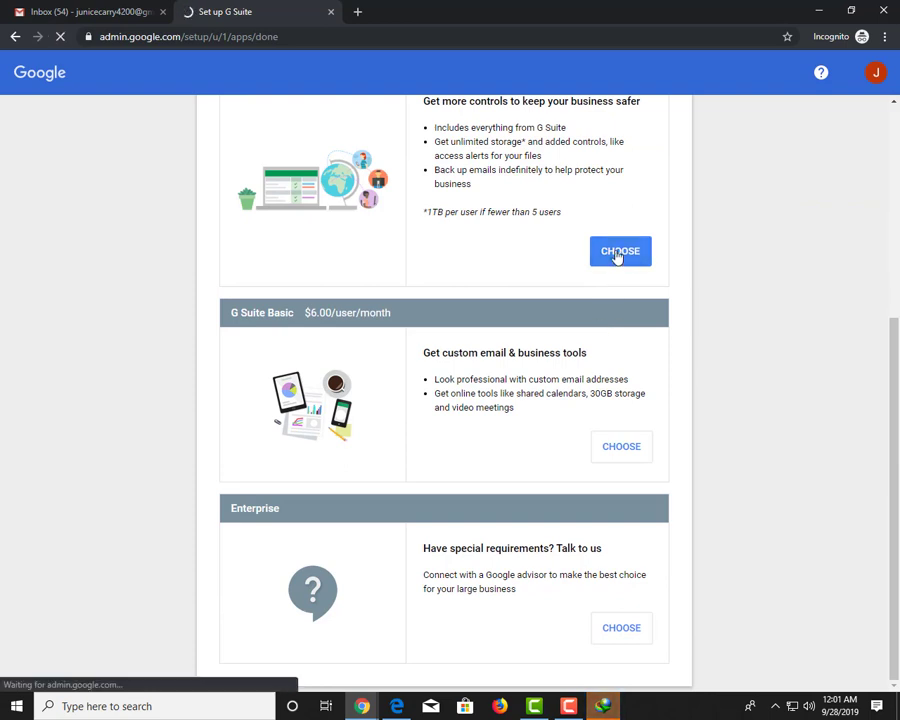
{"action": "scroll", "coordinate": [523, 297], "scroll_direction": "up", "scroll_amount": 2}
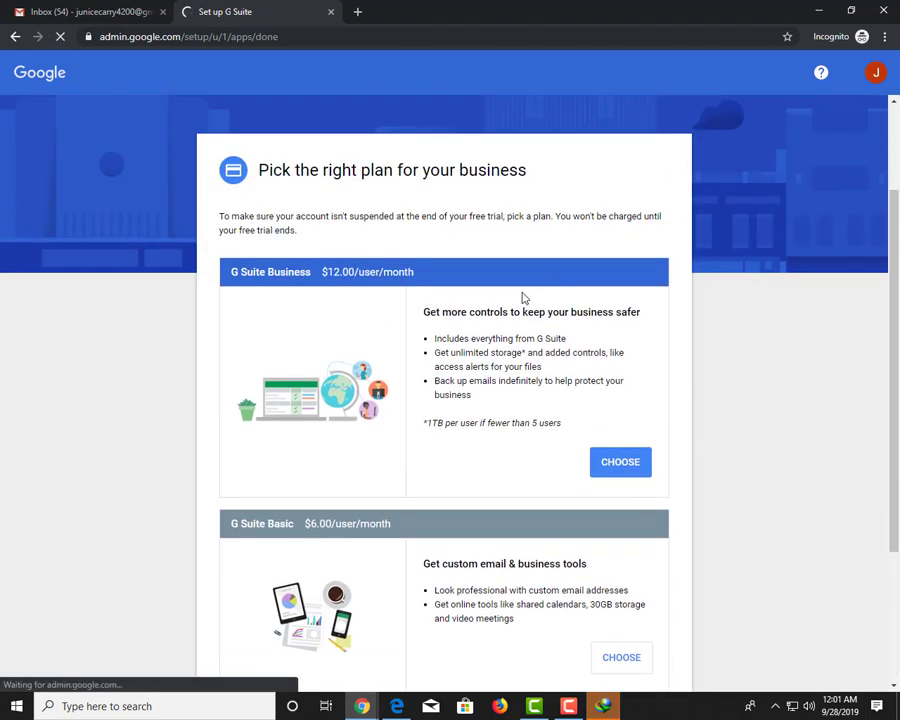
{"action": "left_click", "coordinate": [95, 11]}
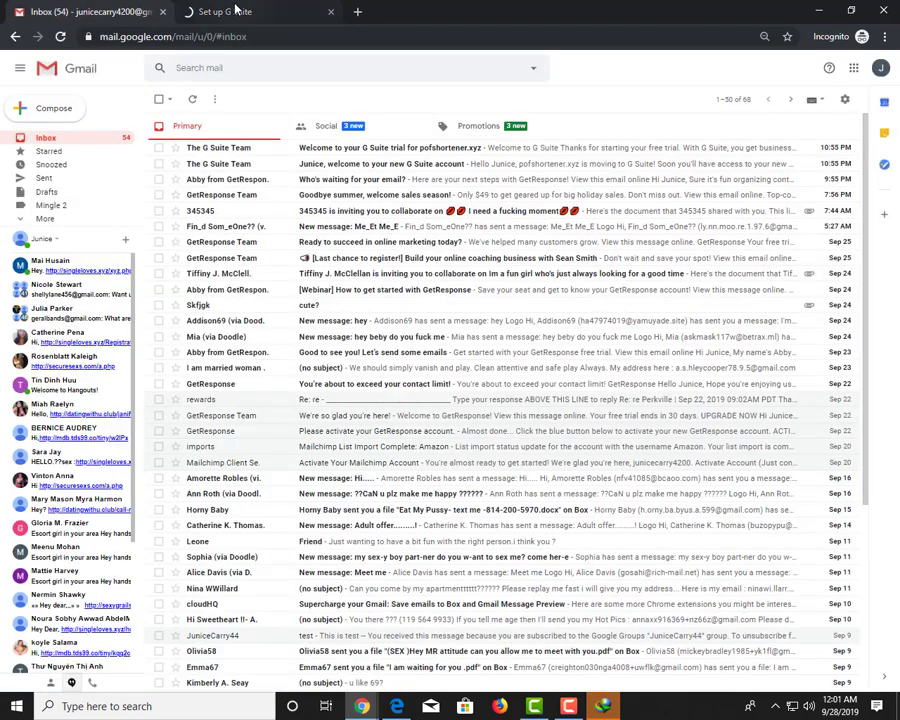
Return to the G Suite setup tab and submit the admin account's password at Google sign-in
{"action": "left_click", "coordinate": [225, 12]}
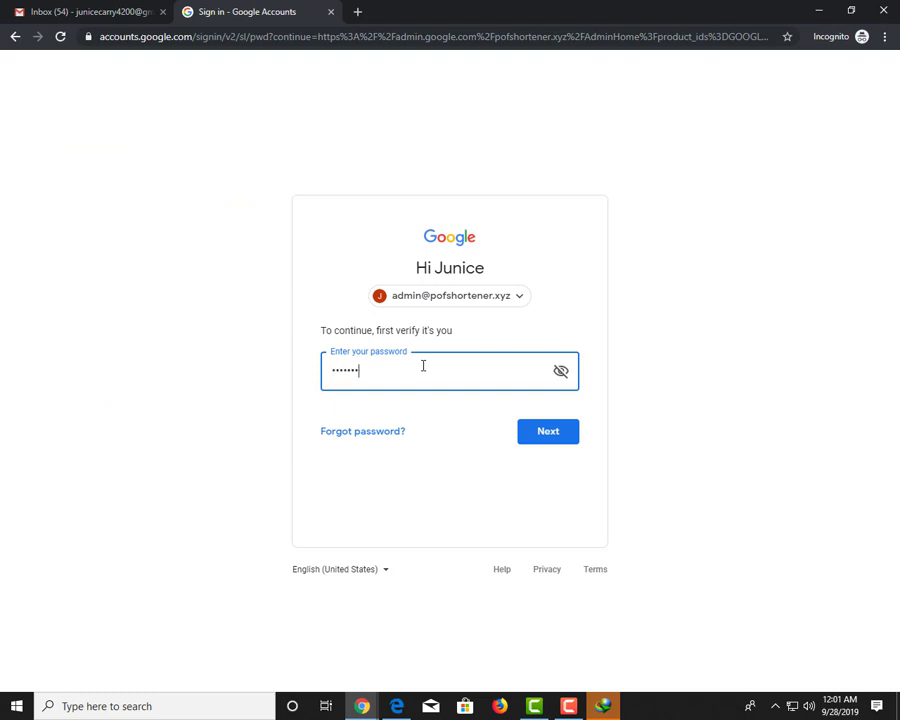
{"action": "key", "text": "Return"}
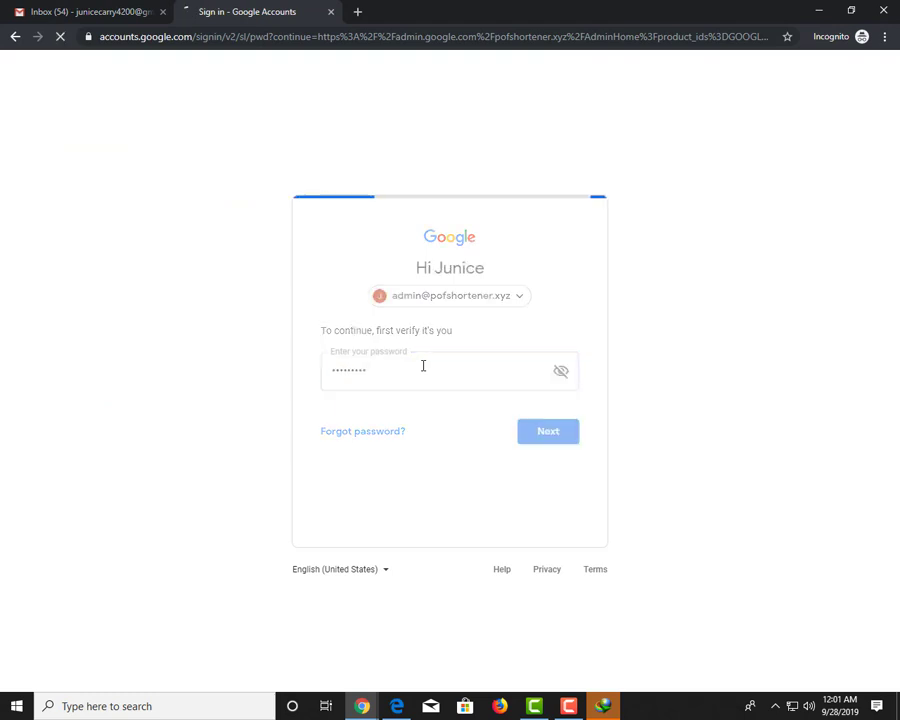
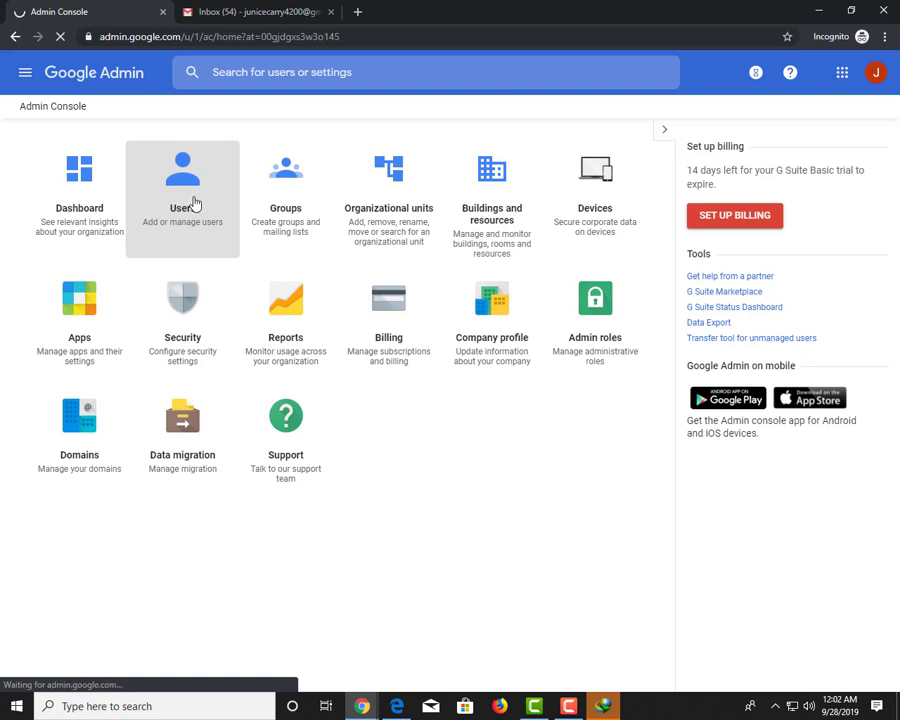
Open the Users list and start adding a new user
{"action": "left_click", "coordinate": [196, 204]}
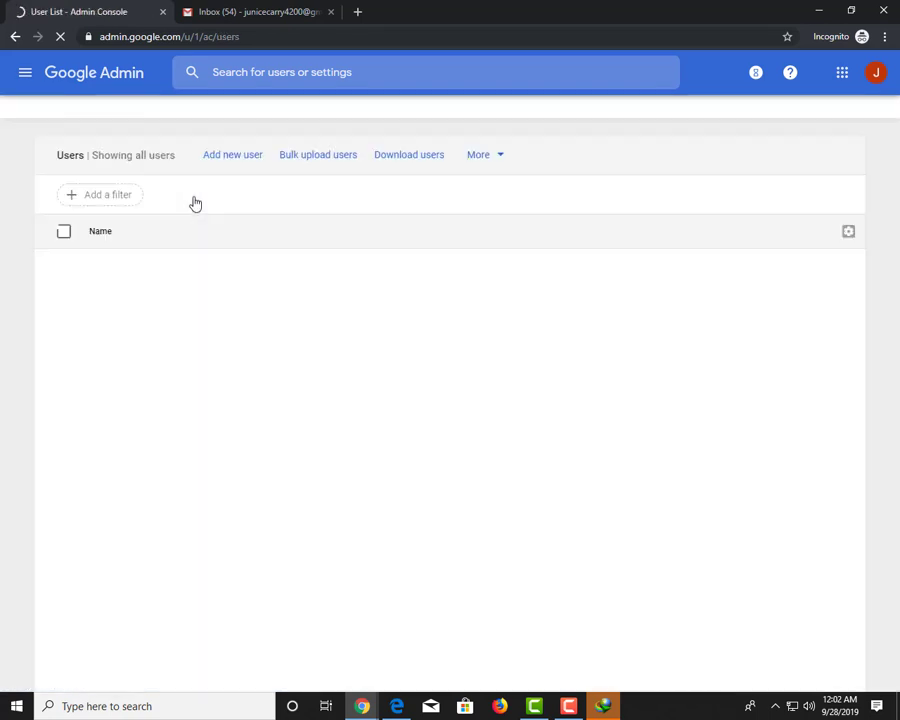
{"action": "mouse_move", "coordinate": [330, 298]}
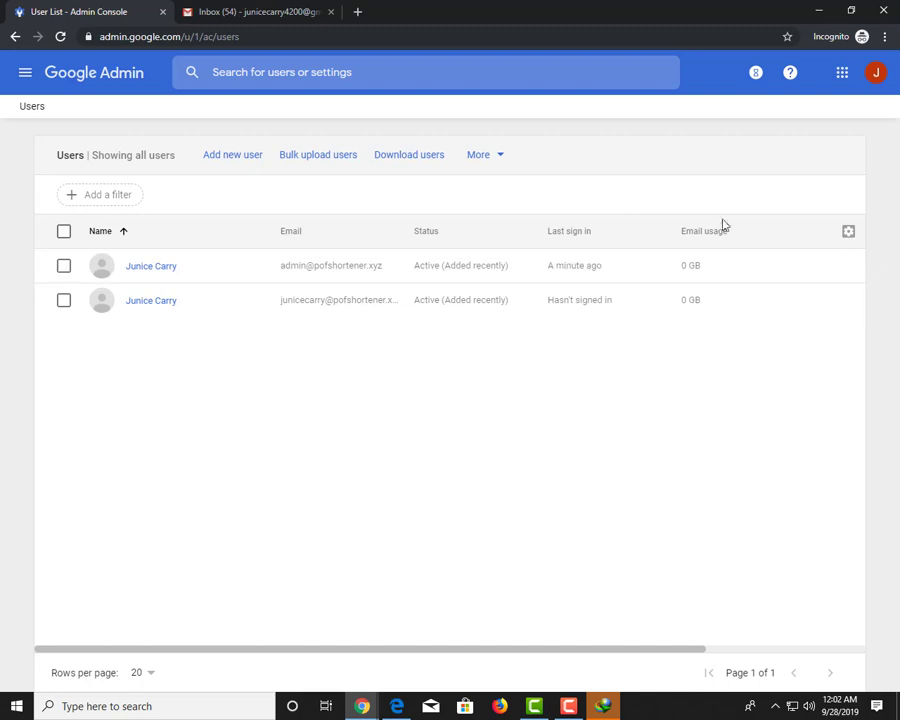
{"action": "left_click", "coordinate": [228, 156]}
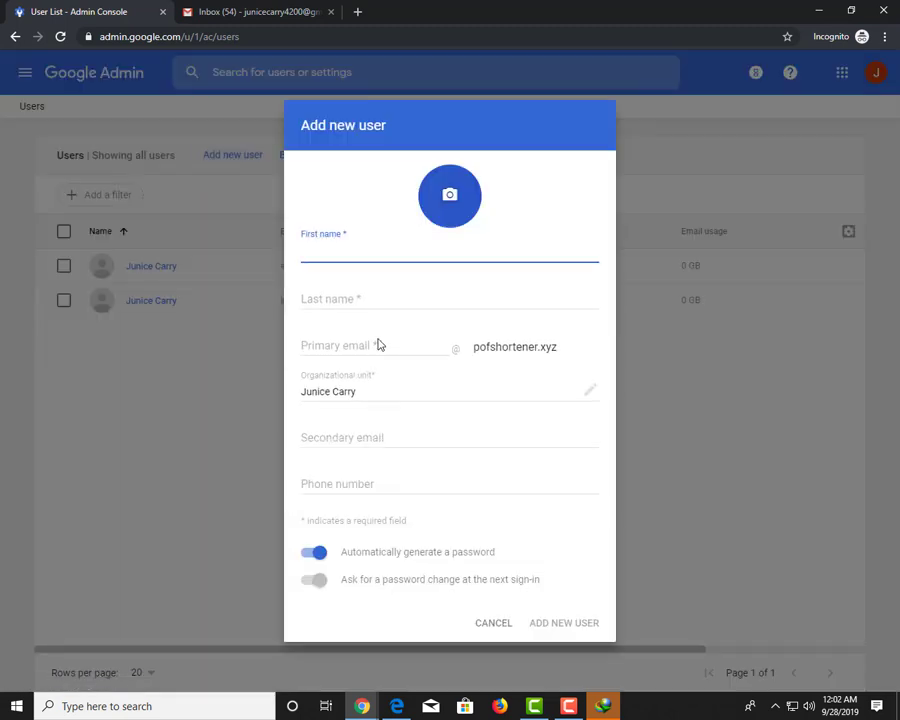
Enter the new user's first name, last name and primary email in the form
{"action": "left_click", "coordinate": [368, 302]}
{"action": "key", "text": "Tab"}
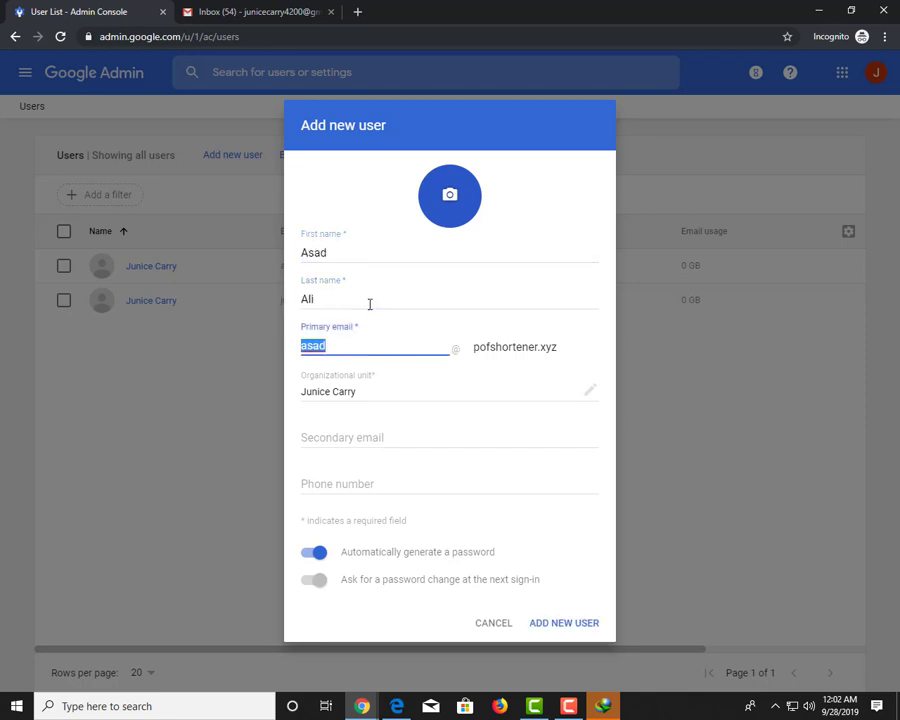
{"action": "key", "text": "Tab"}
{"action": "key", "text": "Tab"}
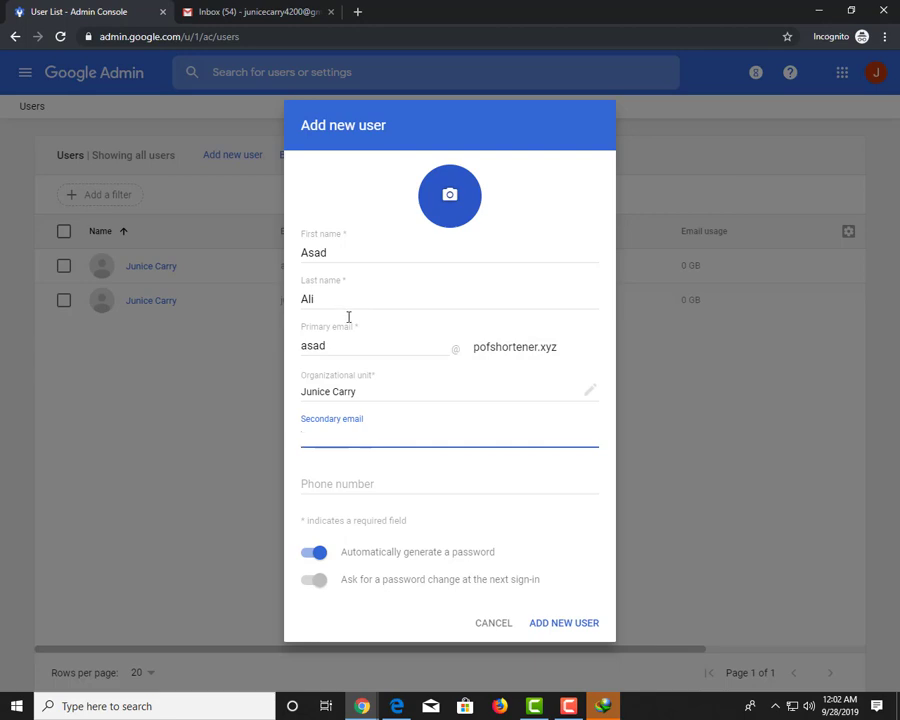
{"action": "left_click", "coordinate": [568, 706]}
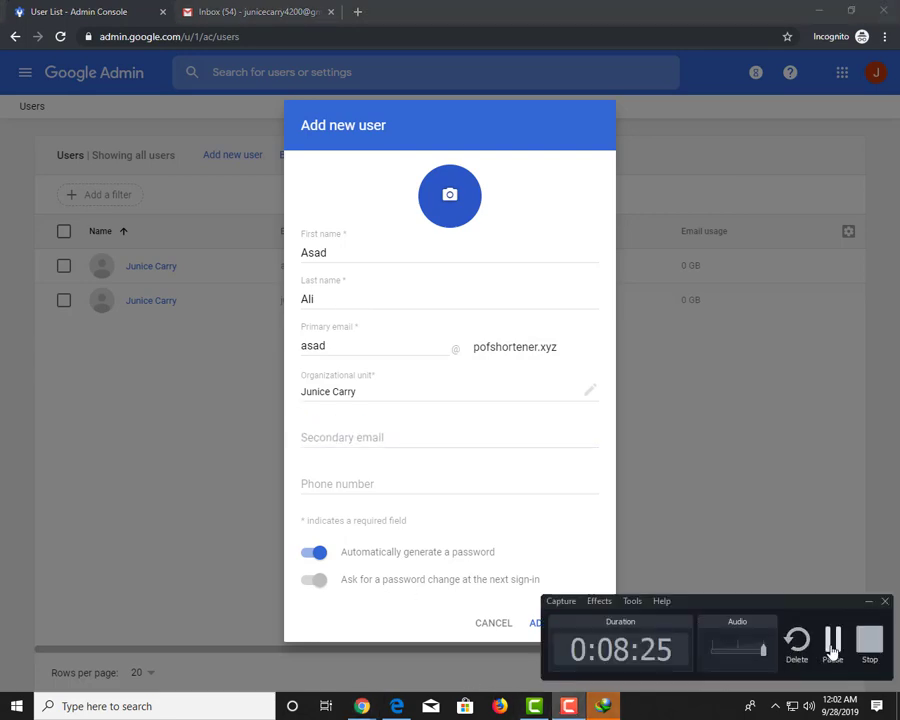
{"action": "left_click", "coordinate": [826, 630]}
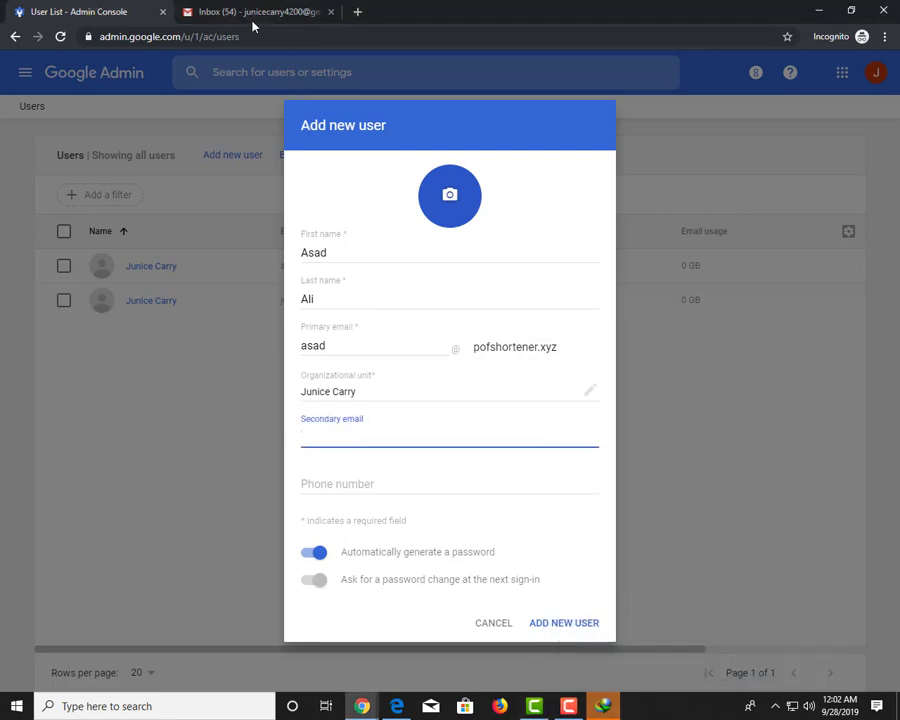
{"action": "left_click", "coordinate": [258, 13]}
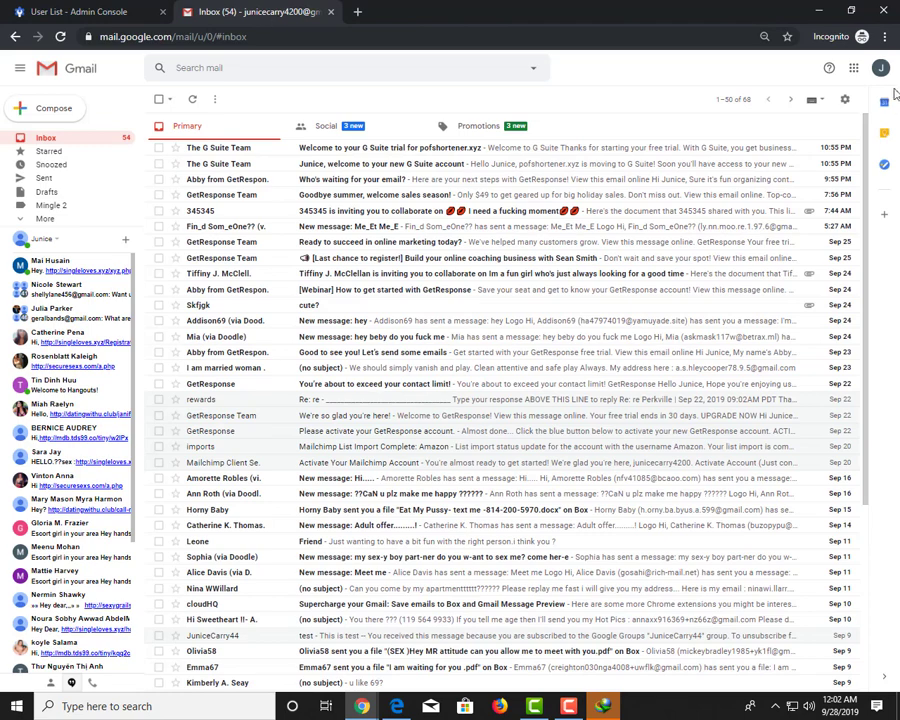
Copy the signed-in Gmail account's email address from the account menu
{"action": "left_click", "coordinate": [880, 68]}
{"action": "triple_click", "coordinate": [850, 109]}
{"action": "right_click", "coordinate": [849, 113]}
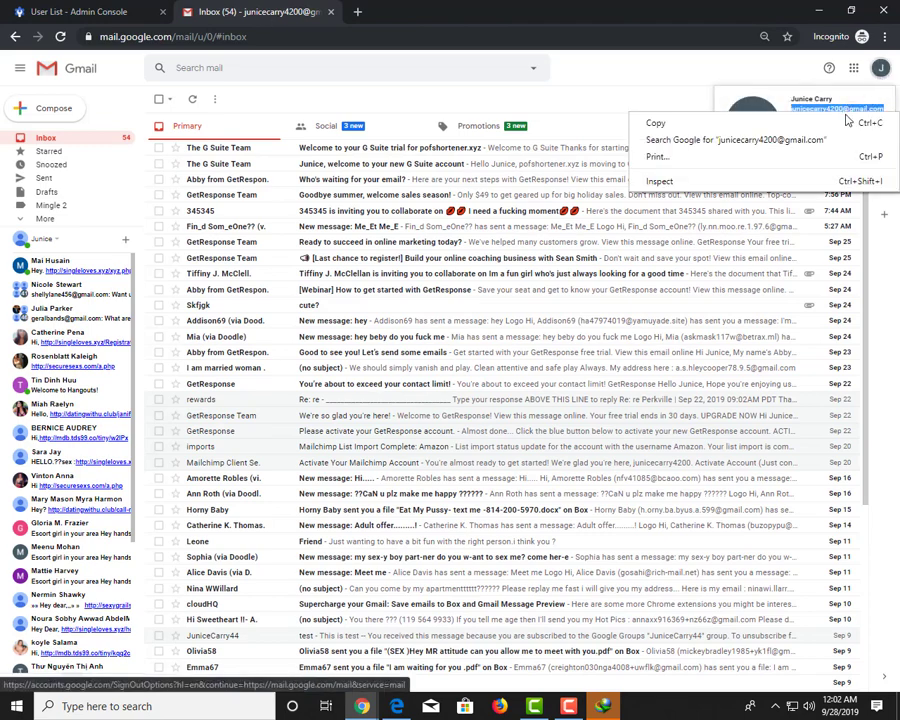
{"action": "left_click", "coordinate": [850, 124]}
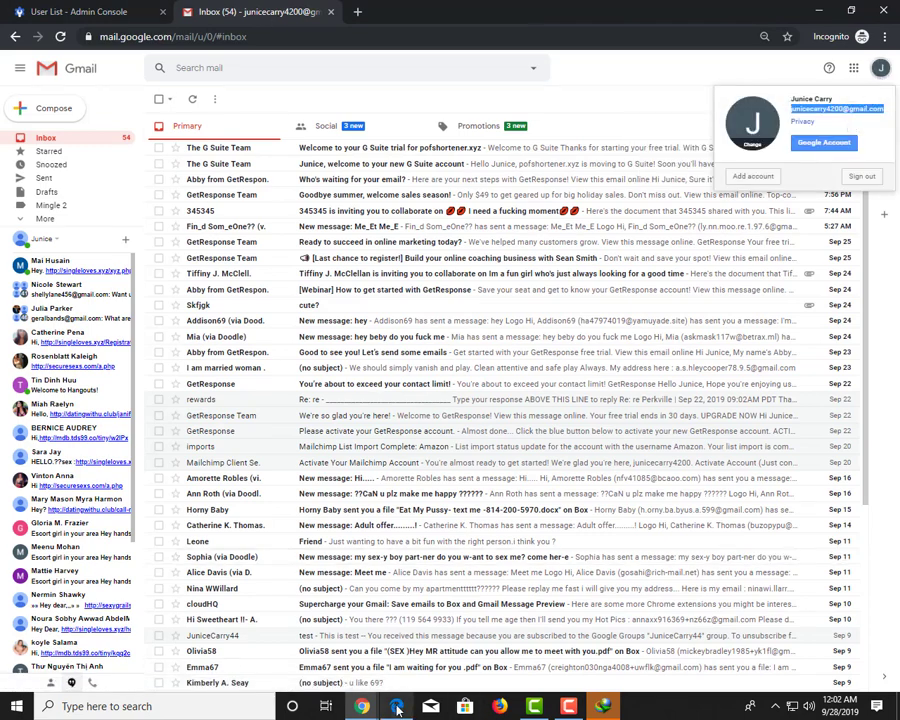
Return to the unfinished Add new user form in the Admin console
{"action": "mouse_move", "coordinate": [362, 706]}
{"action": "left_click", "coordinate": [290, 630]}
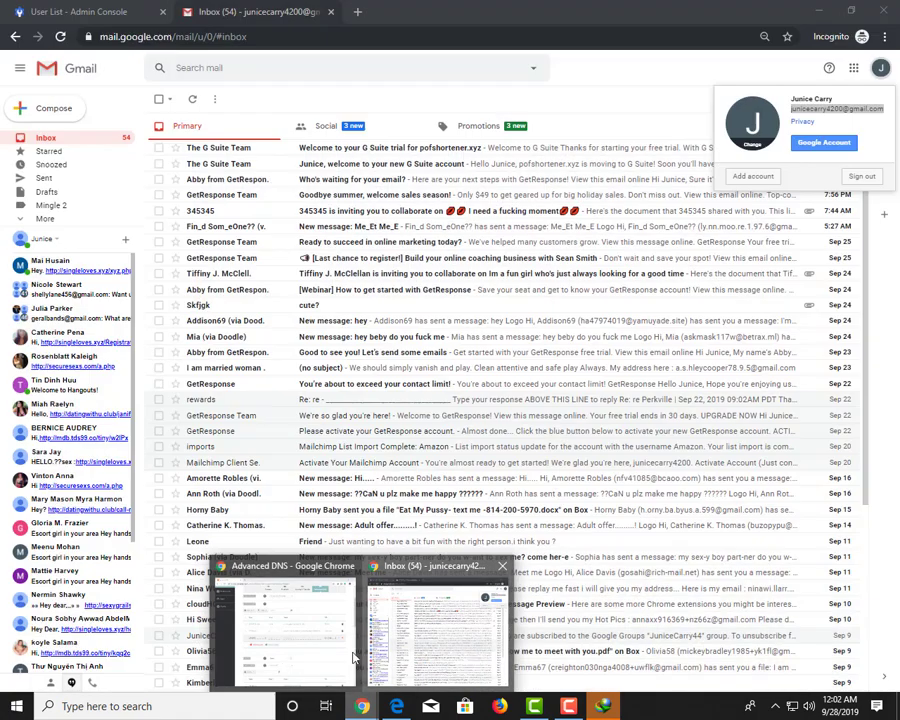
{"action": "left_click", "coordinate": [285, 628]}
{"action": "left_click", "coordinate": [423, 670]}
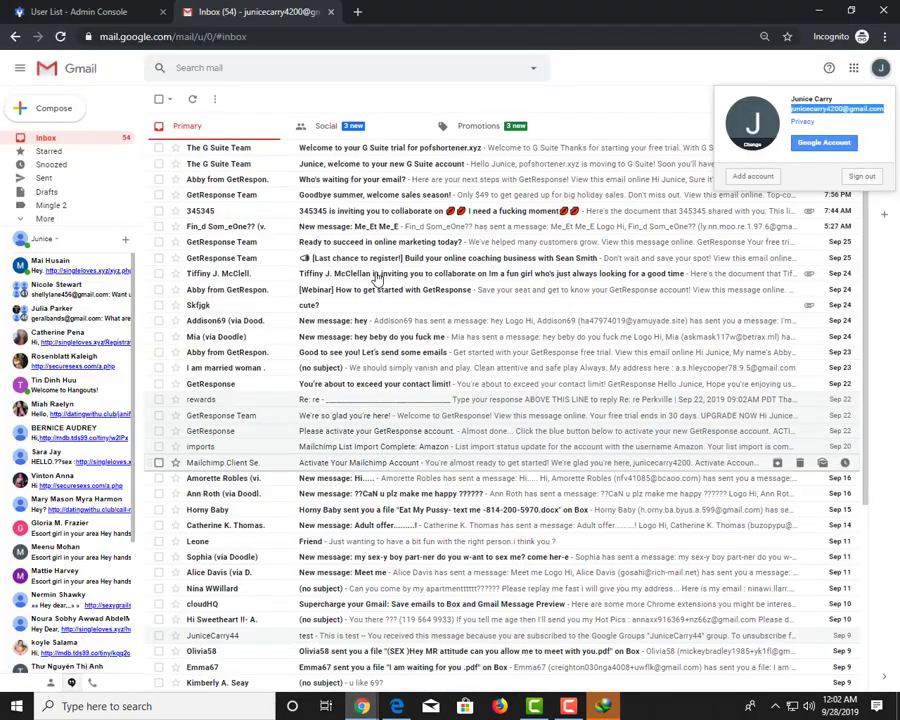
{"action": "left_click", "coordinate": [90, 12]}
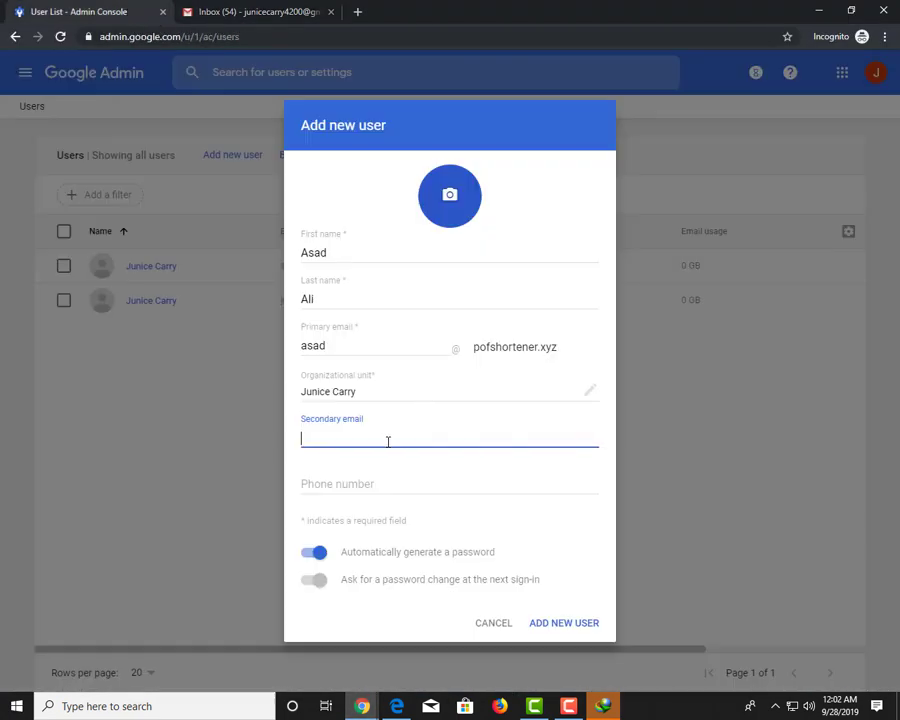
Paste the copied address as secondary email, enter a phone number, and create the user
{"action": "key", "text": "ctrl+v"}
{"action": "left_click", "coordinate": [376, 485]}
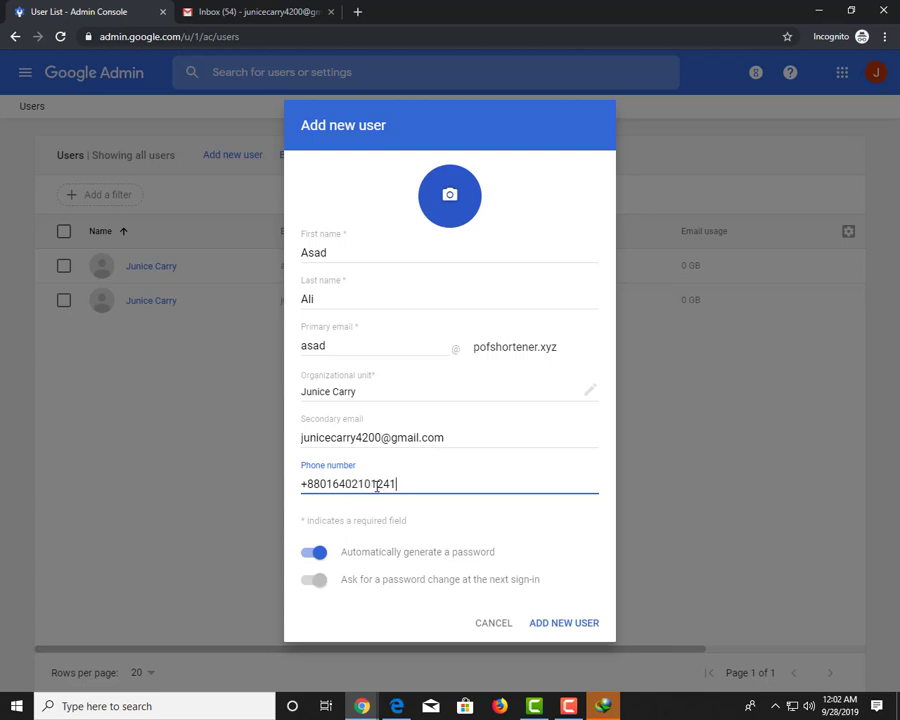
{"action": "left_click", "coordinate": [562, 626]}
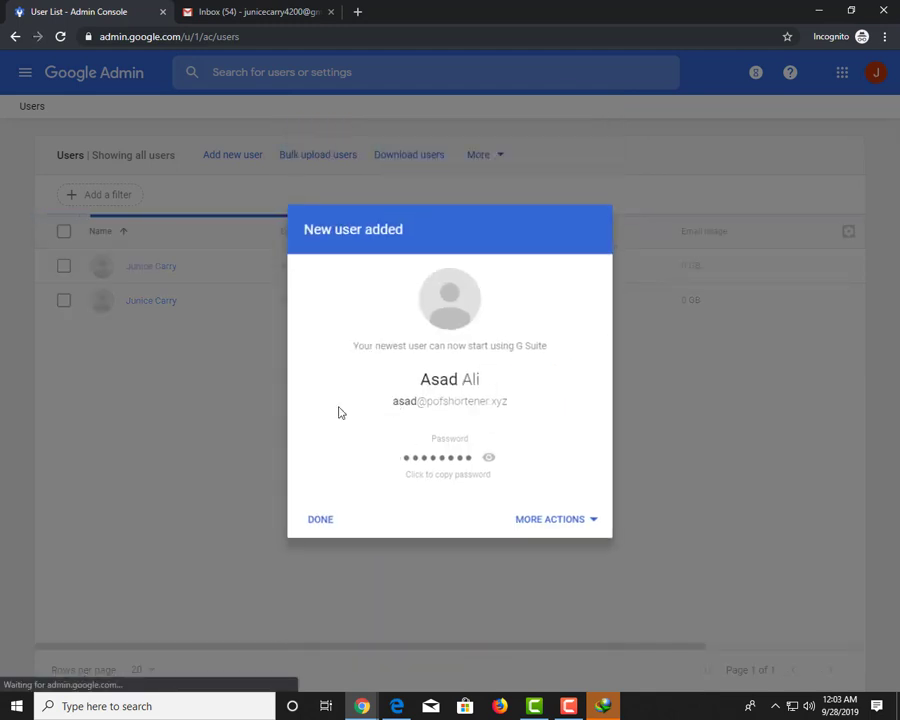
Reveal and copy the new user's generated password, pasting it into a new tab to check
{"action": "left_click", "coordinate": [487, 464]}
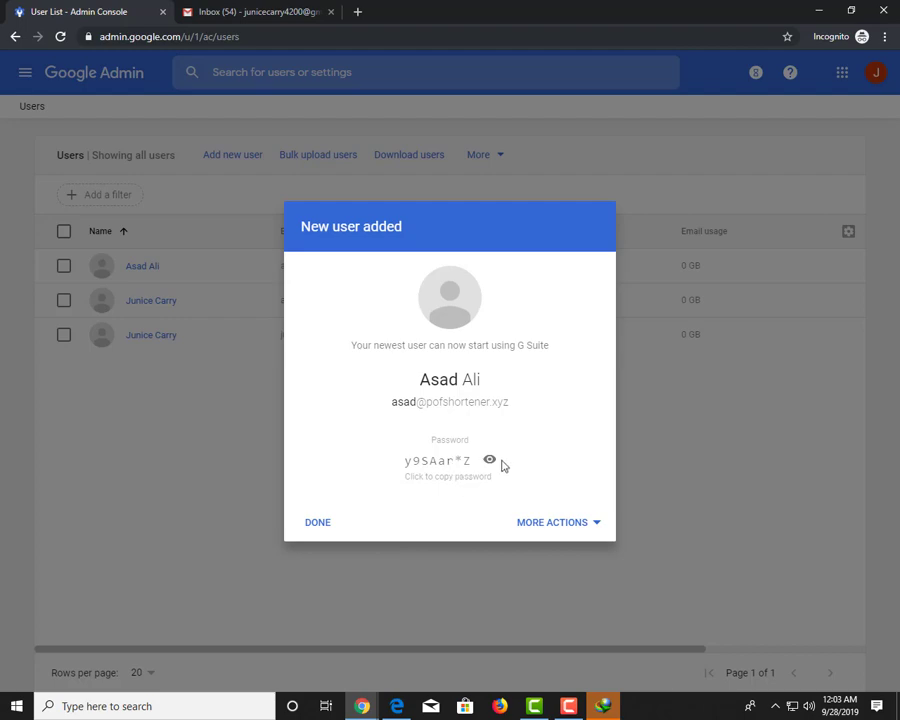
{"action": "left_click", "coordinate": [458, 482]}
{"action": "left_click", "coordinate": [233, 10]}
{"action": "left_click", "coordinate": [358, 11]}
{"action": "key", "text": "ctrl+v"}
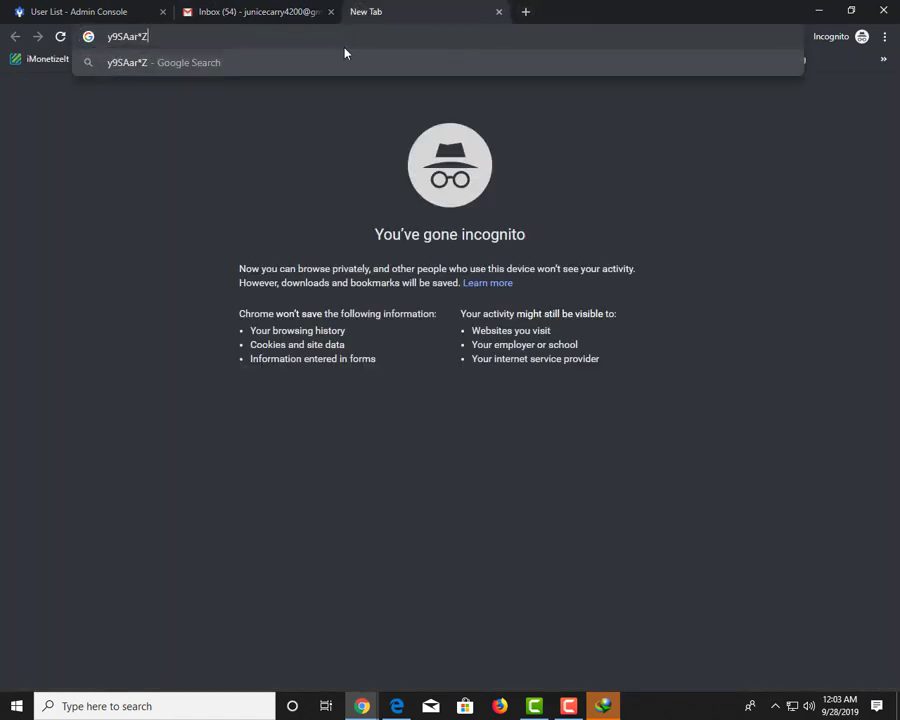
Close the New user added confirmation and select the new user's email in the list
{"action": "left_click", "coordinate": [114, 11]}
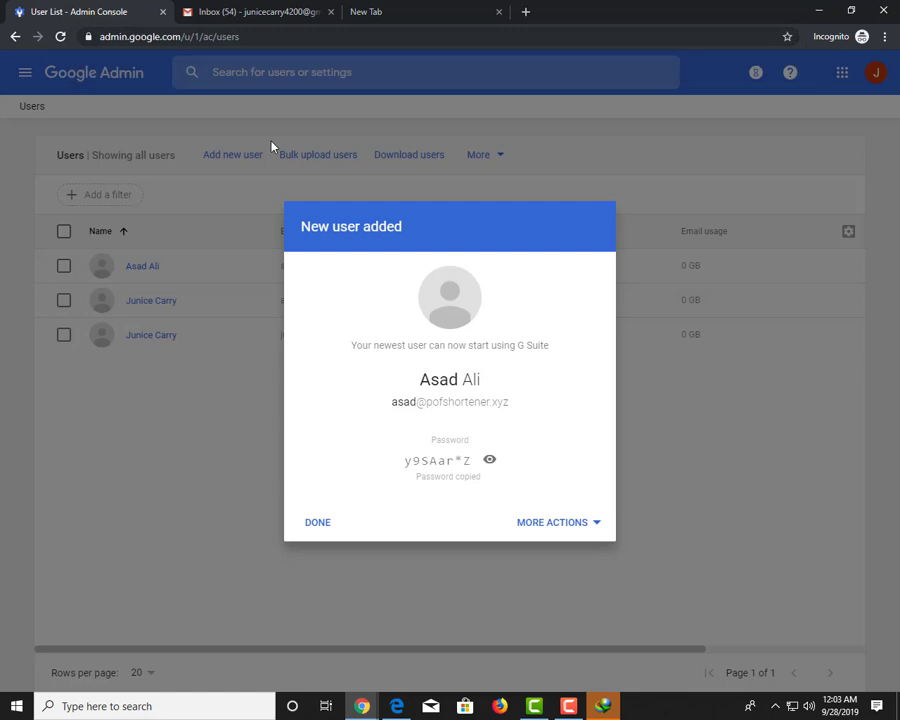
{"action": "left_click", "coordinate": [318, 524]}
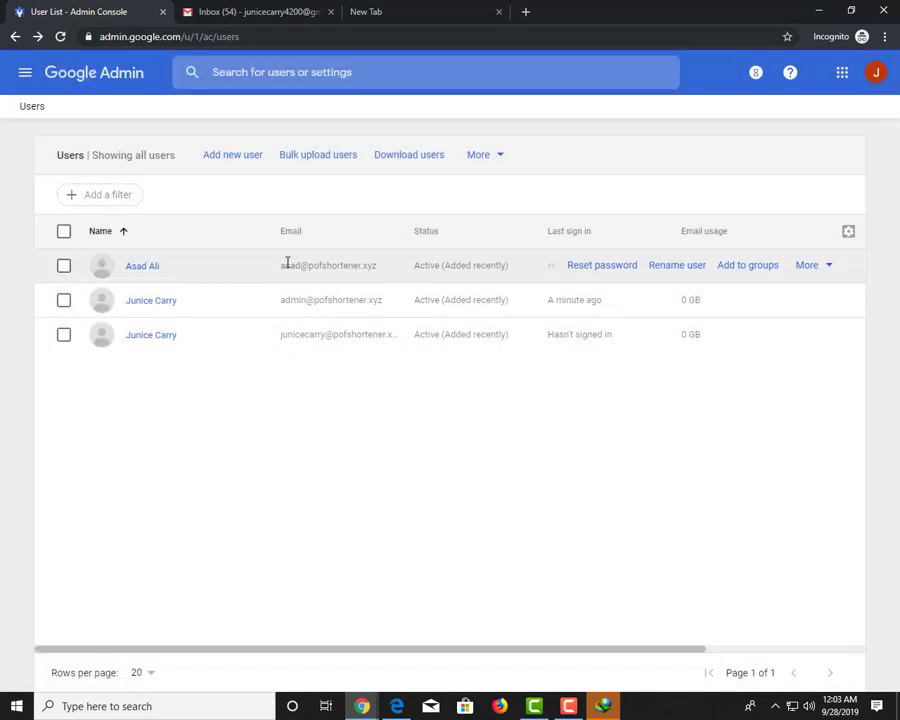
{"action": "left_click_drag", "start_coordinate": [277, 270], "coordinate": [377, 280]}
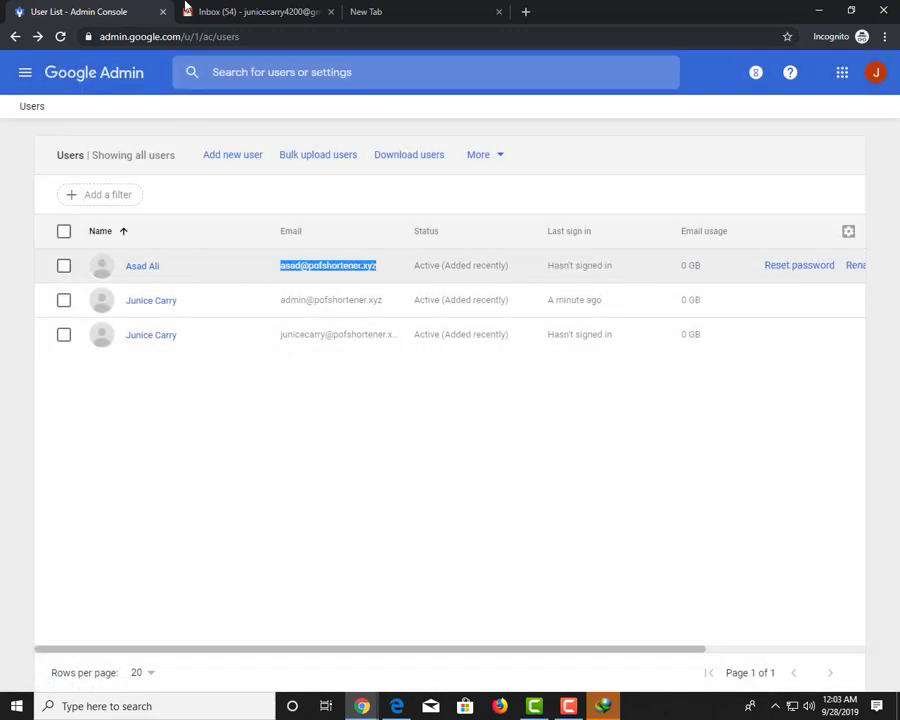
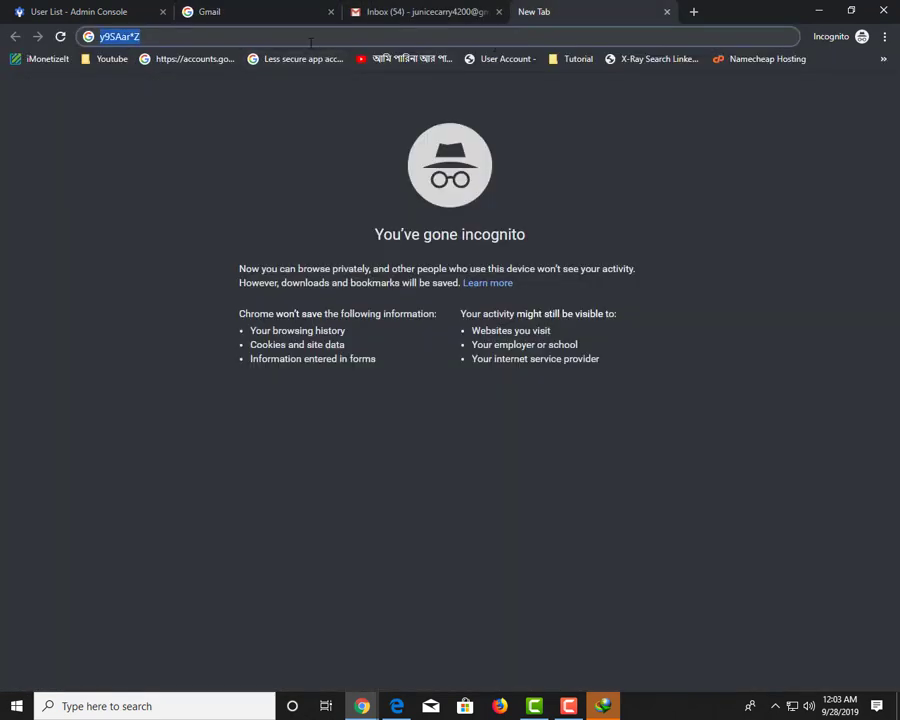
Sign in to the new G Suite account with its temporary password and accept the welcome terms
{"action": "left_click", "coordinate": [251, 21]}
{"action": "key", "text": "ctrl+v"}
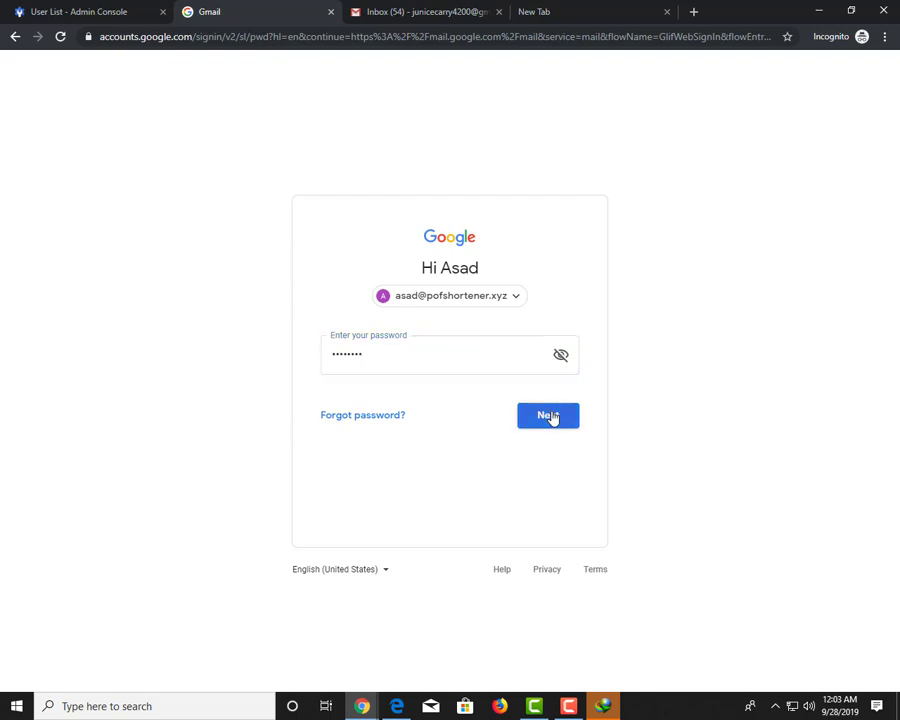
{"action": "left_click", "coordinate": [552, 416]}
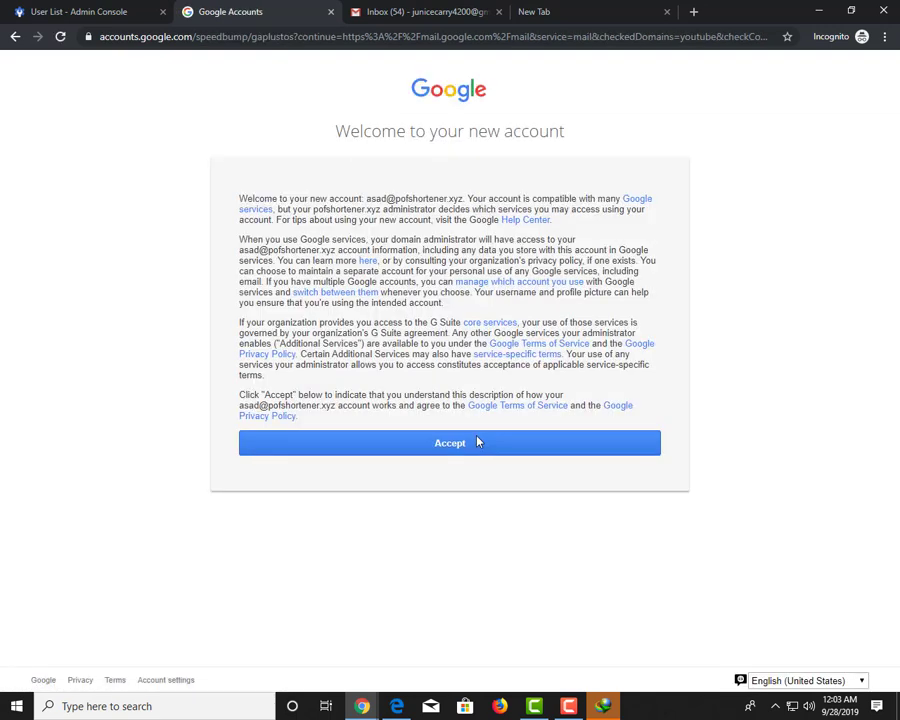
{"action": "left_click", "coordinate": [477, 442]}
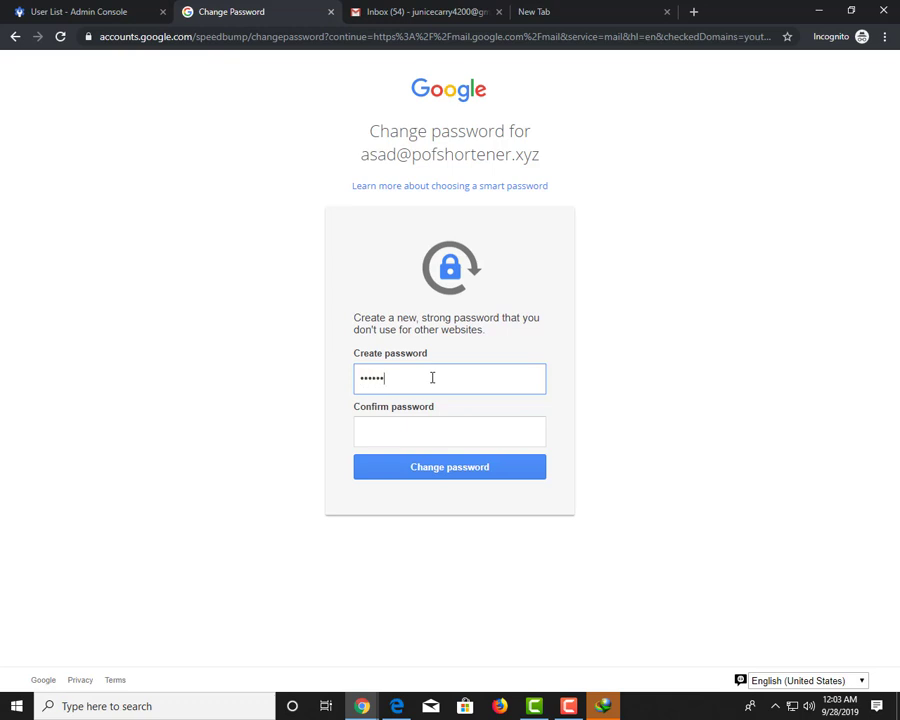
Replace the temporary password with a new, confirmed one, then check the Admin console user list
{"action": "key", "text": "Tab"}
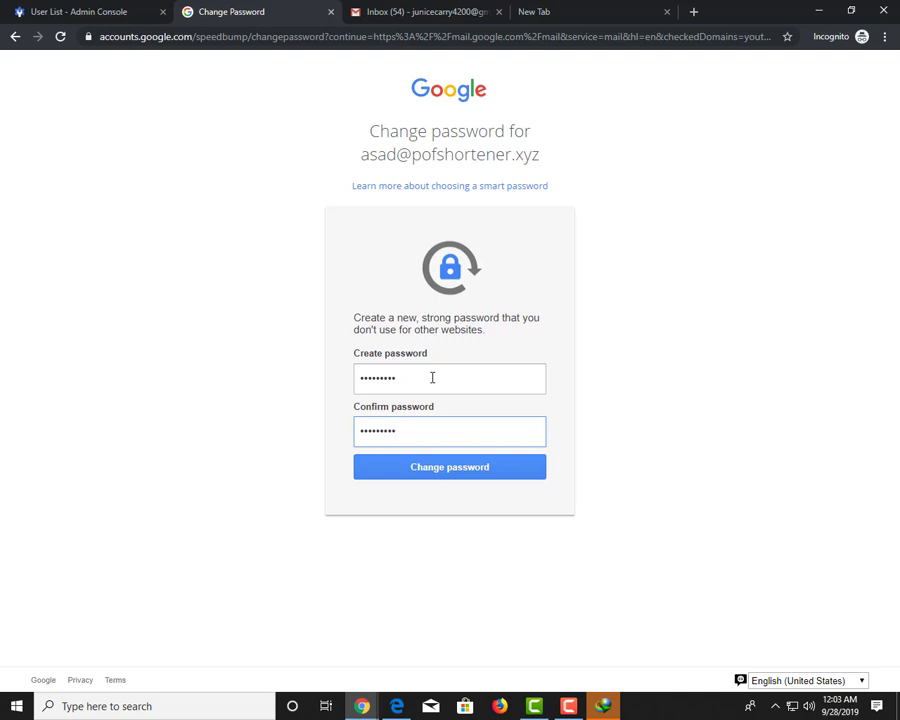
{"action": "key", "text": "ctrl+a"}
{"action": "key", "text": "shift+Tab"}
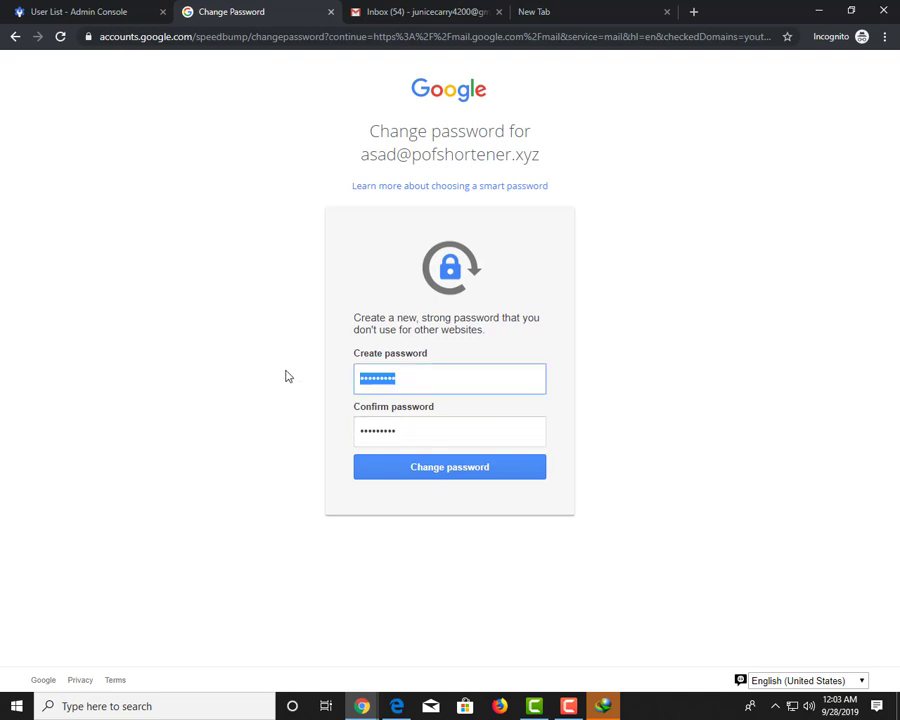
{"action": "type", "text": "•••••••••"}
{"action": "key", "text": "Tab"}
{"action": "type", "text": "••"}
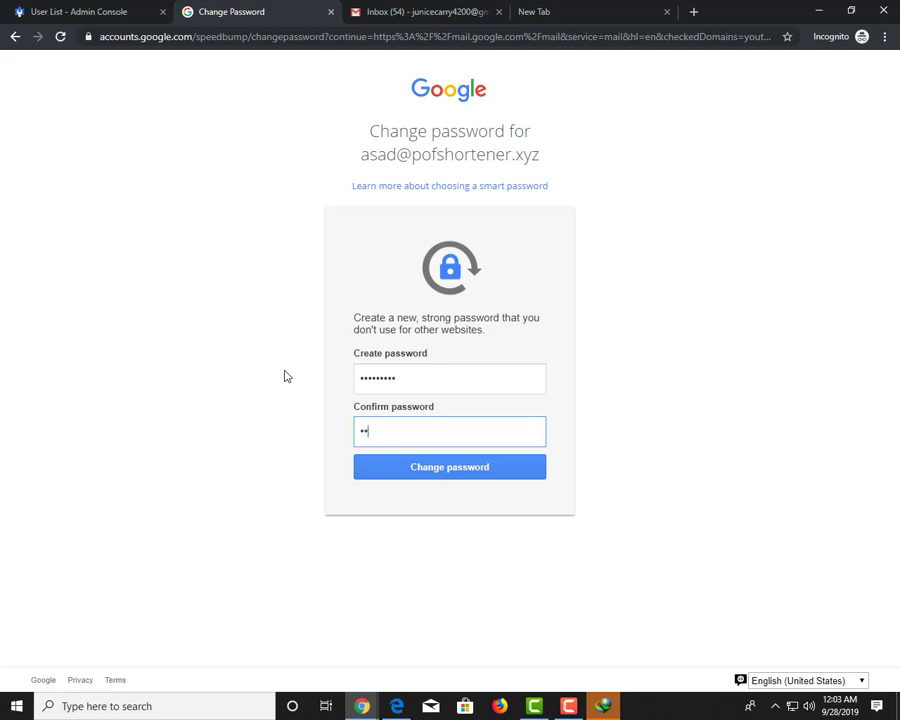
{"action": "type", "text": "•••••••"}
{"action": "key", "text": "Return"}
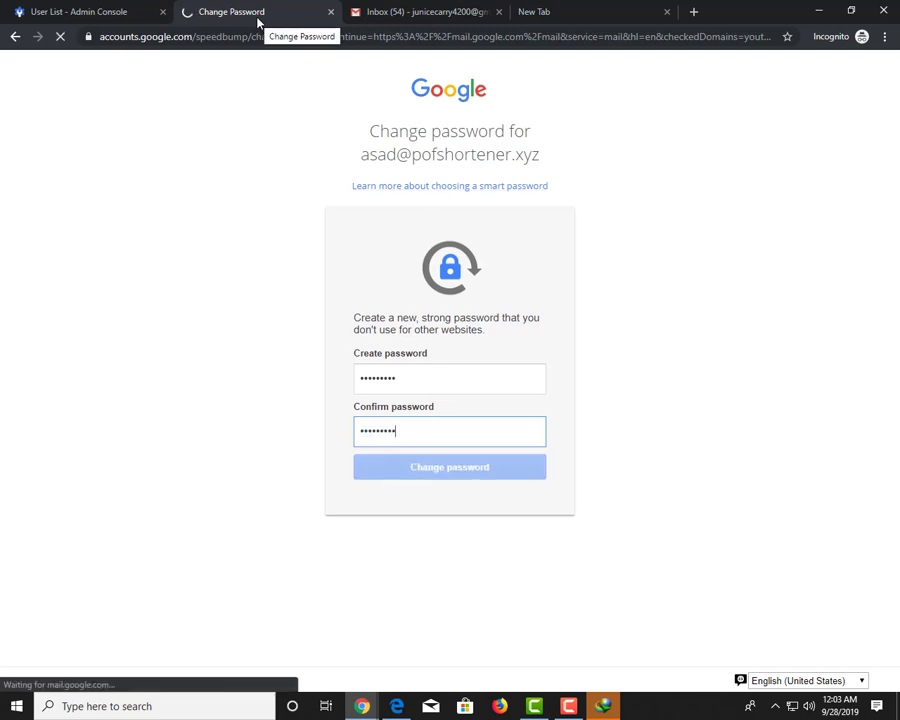
{"action": "left_click", "coordinate": [128, 12]}
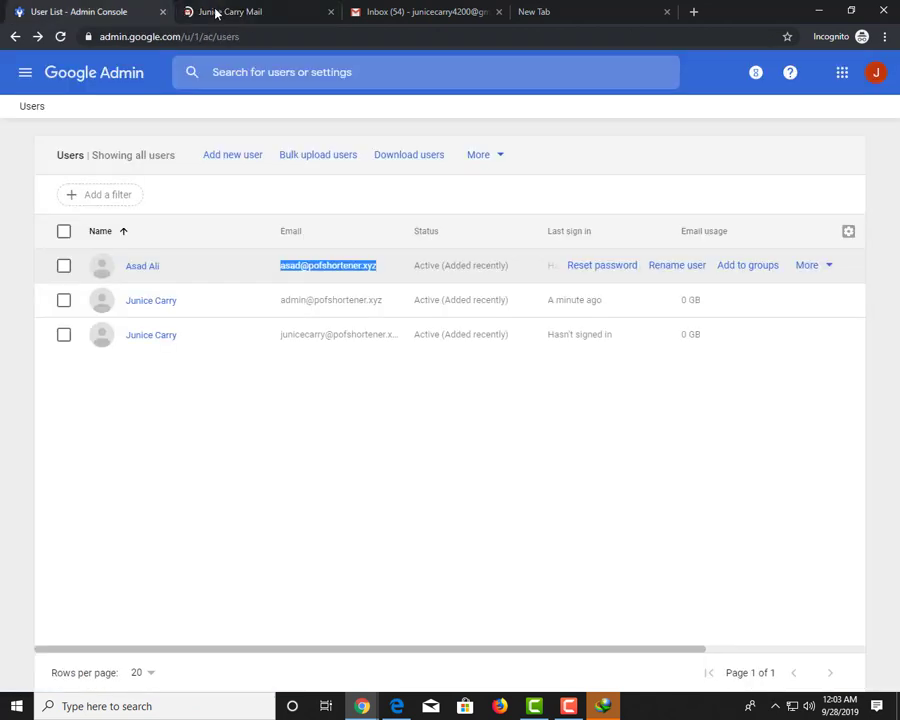
Dismiss the Gmail welcome messages in the new account's mailbox, keeping the default inbox view
{"action": "left_click", "coordinate": [230, 12]}
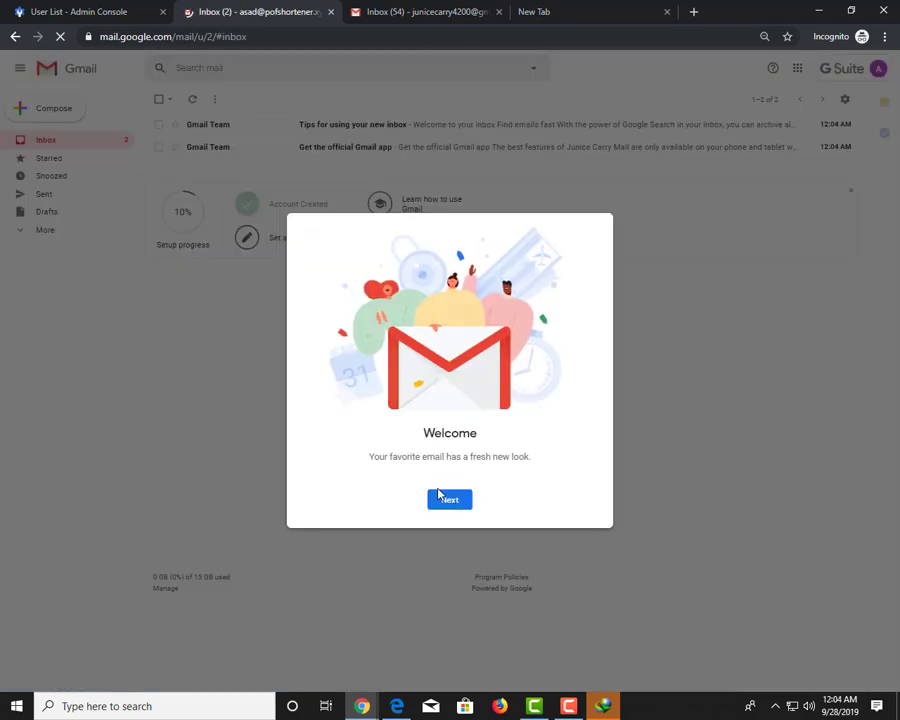
{"action": "left_click", "coordinate": [441, 500]}
{"action": "left_click", "coordinate": [445, 503]}
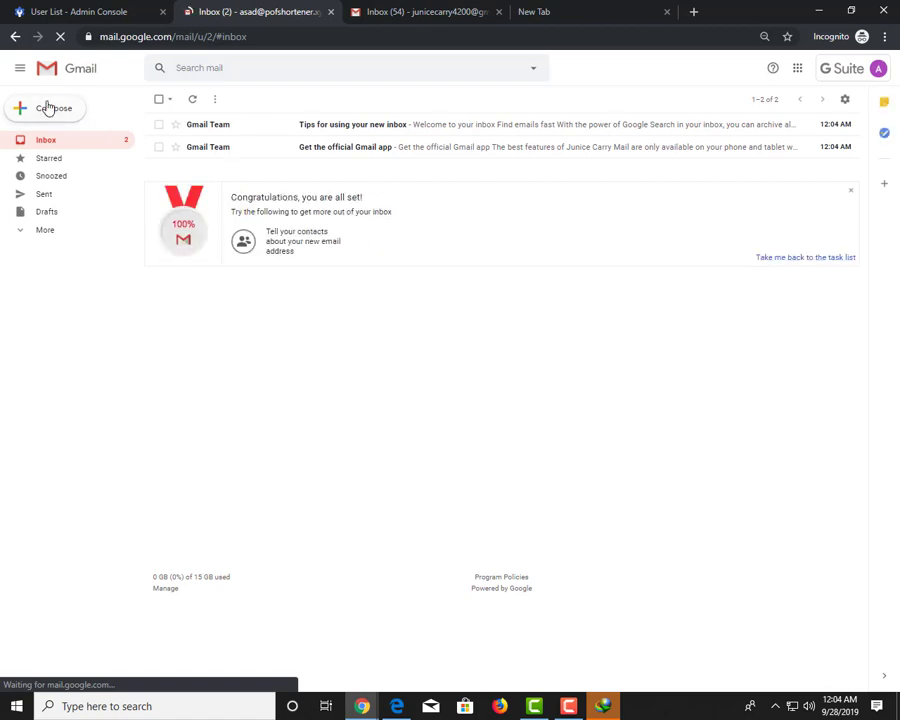
Copy the personal Gmail address from that account's profile popup
{"action": "left_click", "coordinate": [378, 14]}
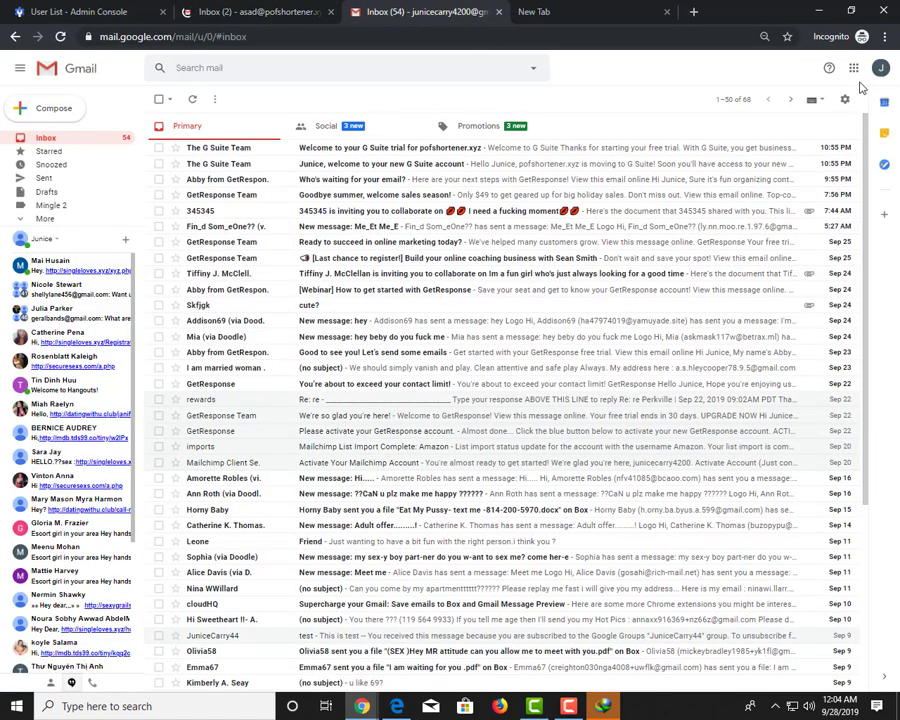
{"action": "left_click", "coordinate": [880, 70]}
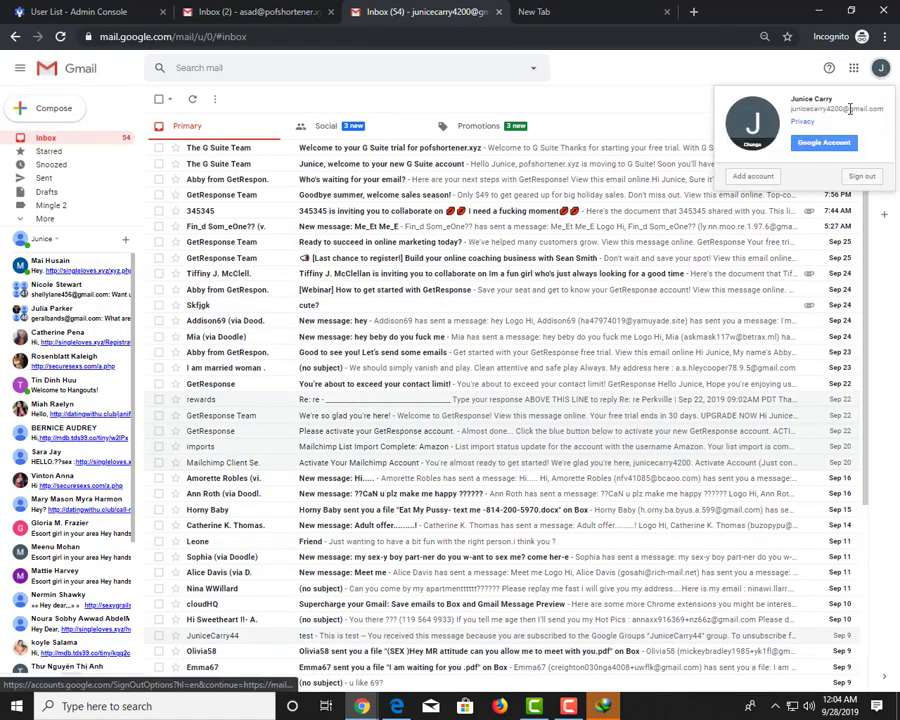
{"action": "triple_click", "coordinate": [850, 110]}
{"action": "right_click", "coordinate": [850, 110]}
{"action": "left_click", "coordinate": [655, 119]}
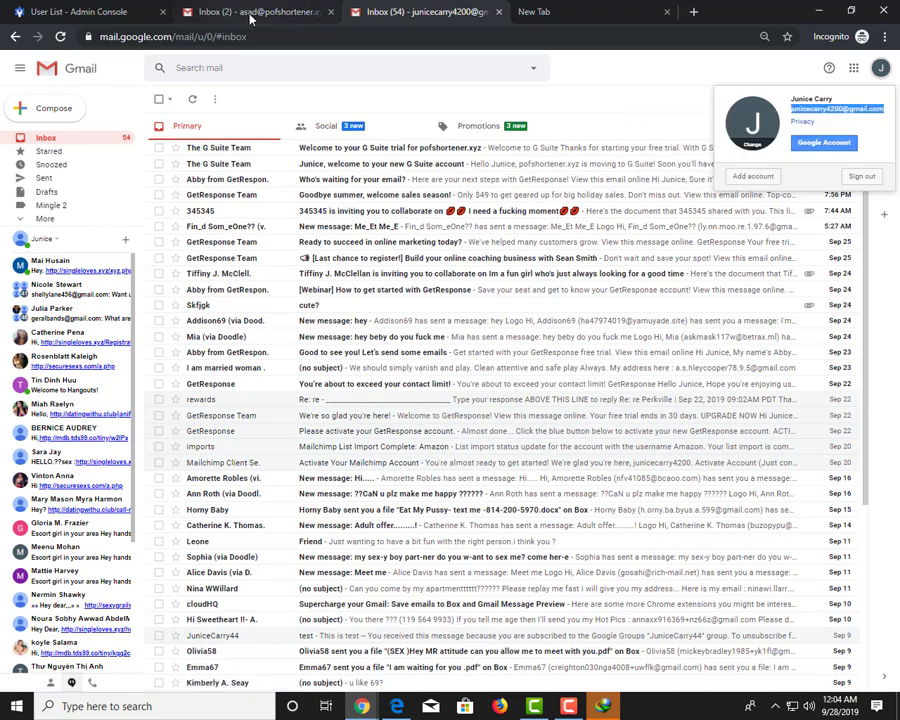
Send a 'Test' message from the new account to the pasted personal Gmail address
{"action": "left_click", "coordinate": [250, 14]}
{"action": "left_click", "coordinate": [568, 378]}
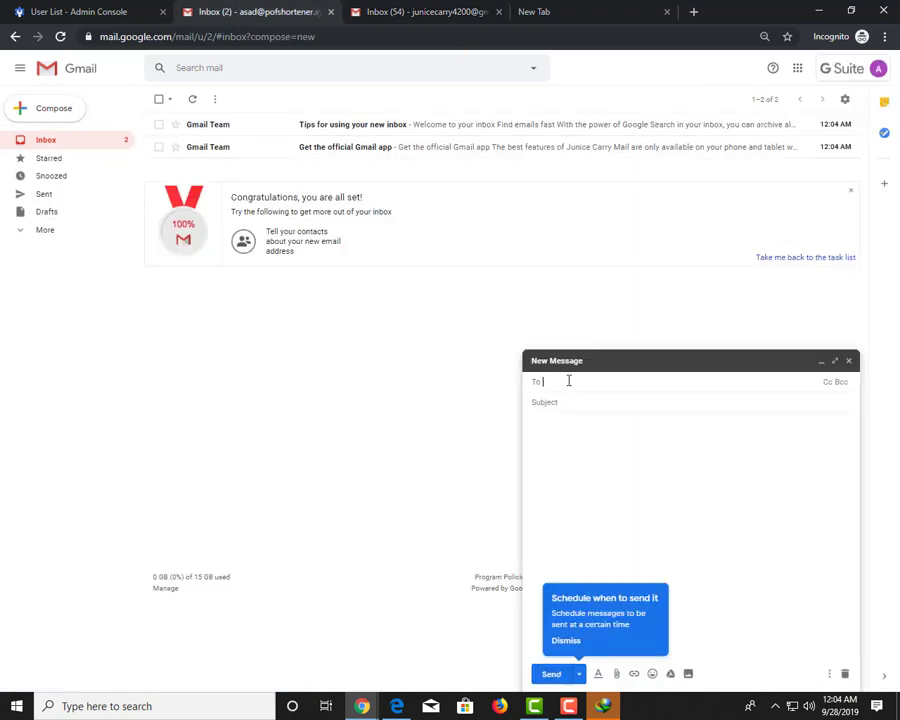
{"action": "key", "text": "ctrl+v"}
{"action": "left_click", "coordinate": [592, 446]}
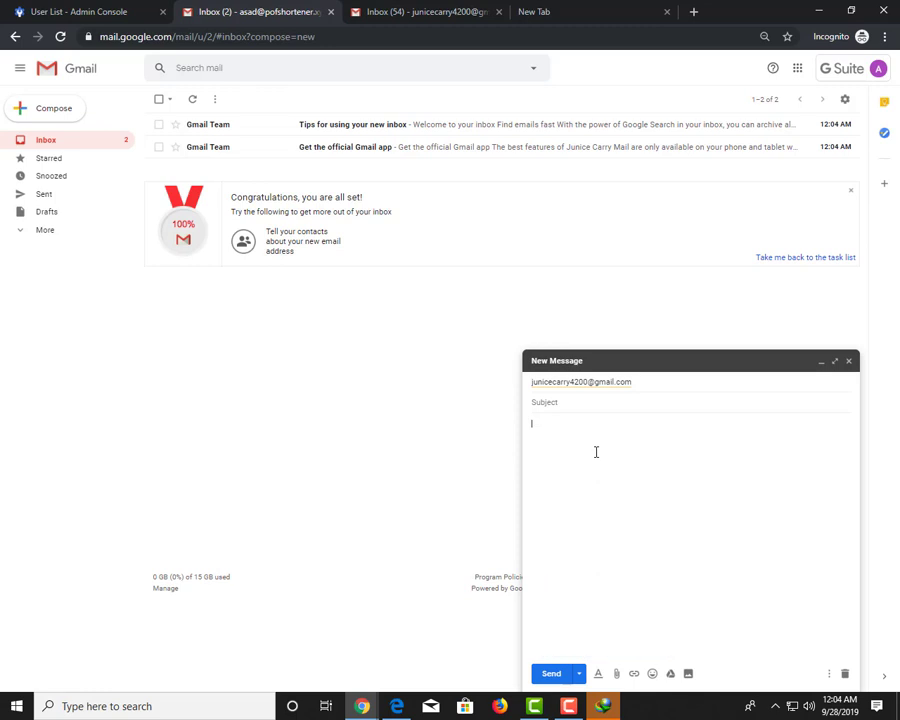
{"action": "left_click", "coordinate": [553, 672]}
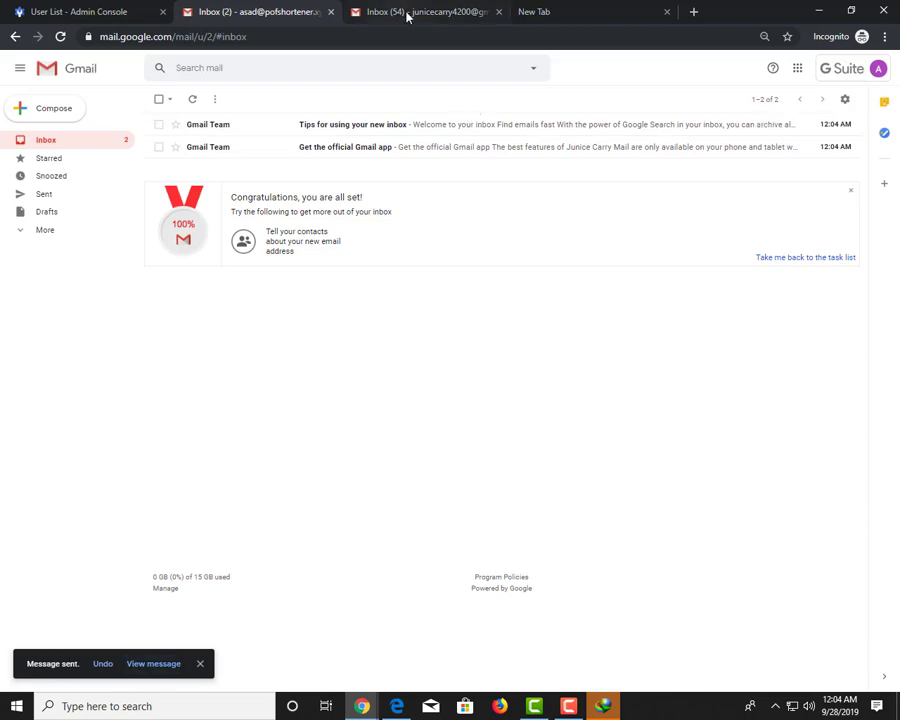
Refresh the personal Gmail inbox and expand its full folder list
{"action": "left_click", "coordinate": [408, 14]}
{"action": "left_click", "coordinate": [190, 103]}
{"action": "left_click", "coordinate": [46, 218]}
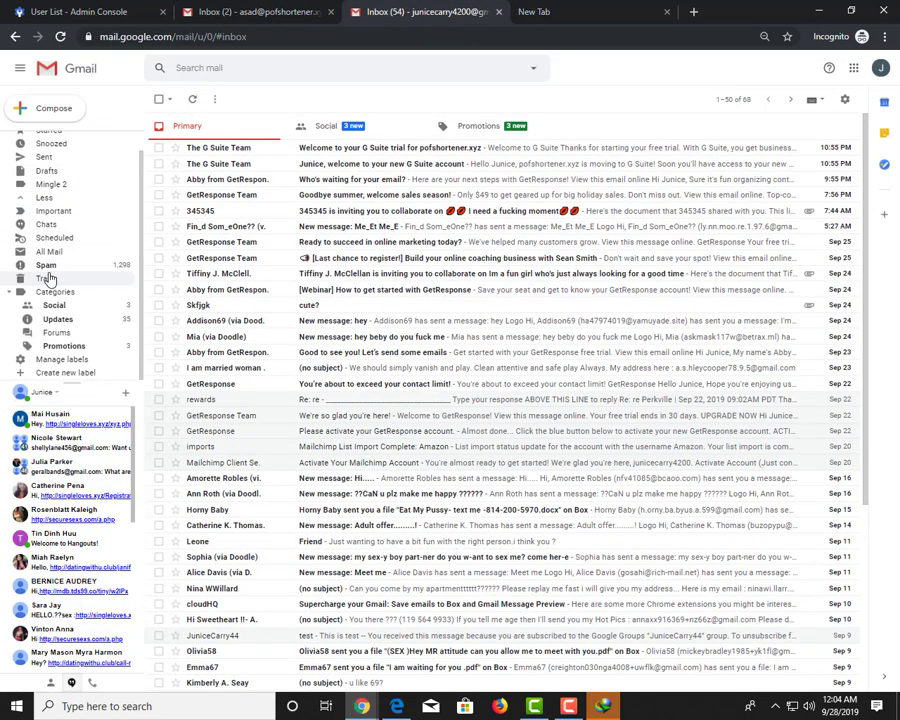
Check the personal account's Trash and Spam folders, then refresh its inbox for the test message
{"action": "left_click", "coordinate": [46, 278]}
{"action": "left_click", "coordinate": [46, 265]}
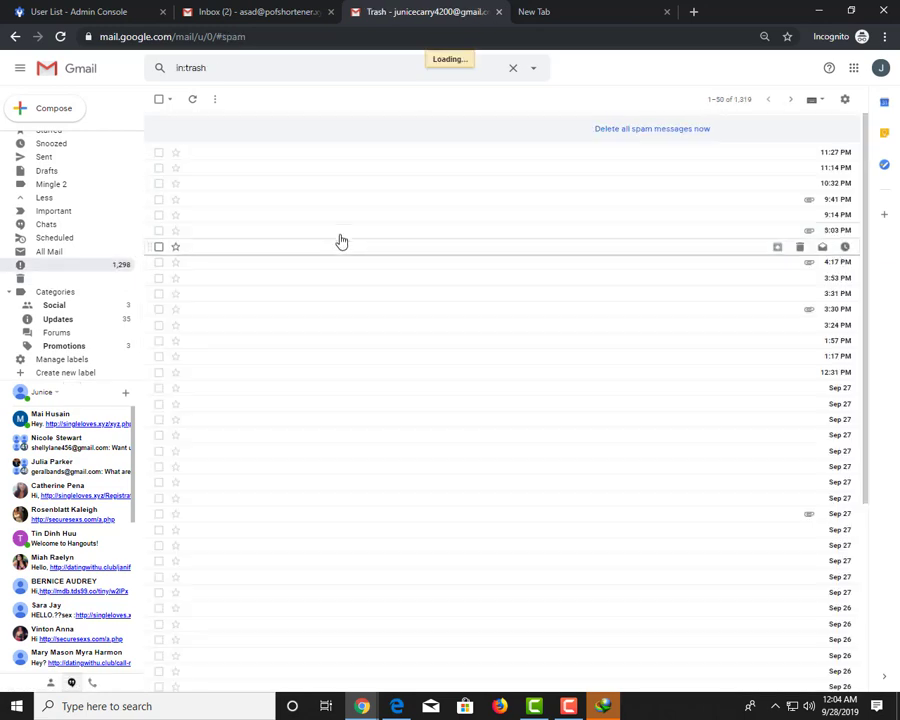
{"action": "scroll", "coordinate": [90, 170], "scroll_direction": "up", "scroll_amount": 2}
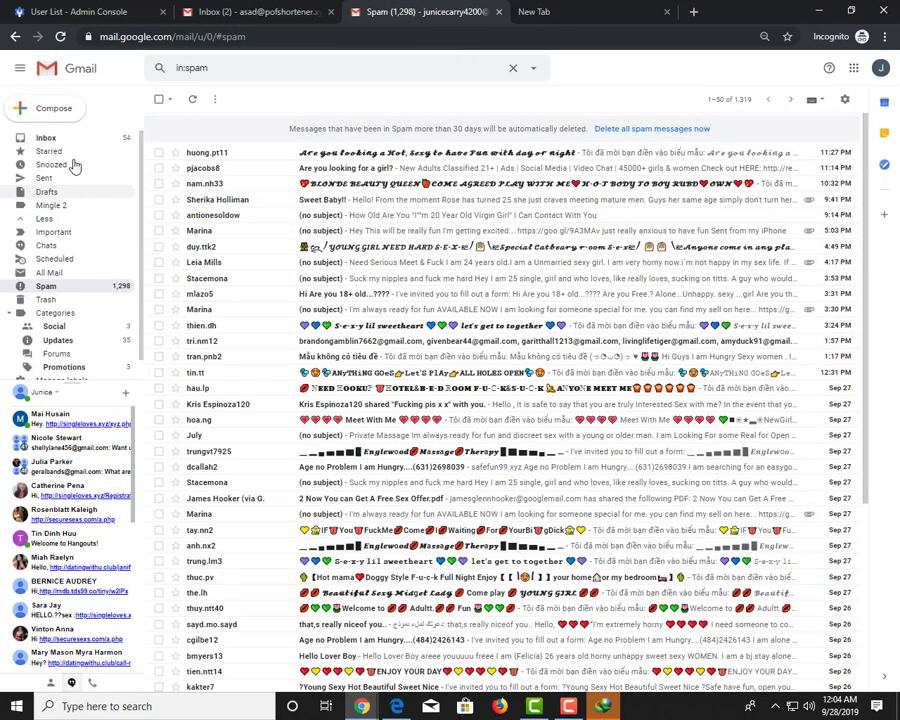
{"action": "left_click", "coordinate": [86, 139]}
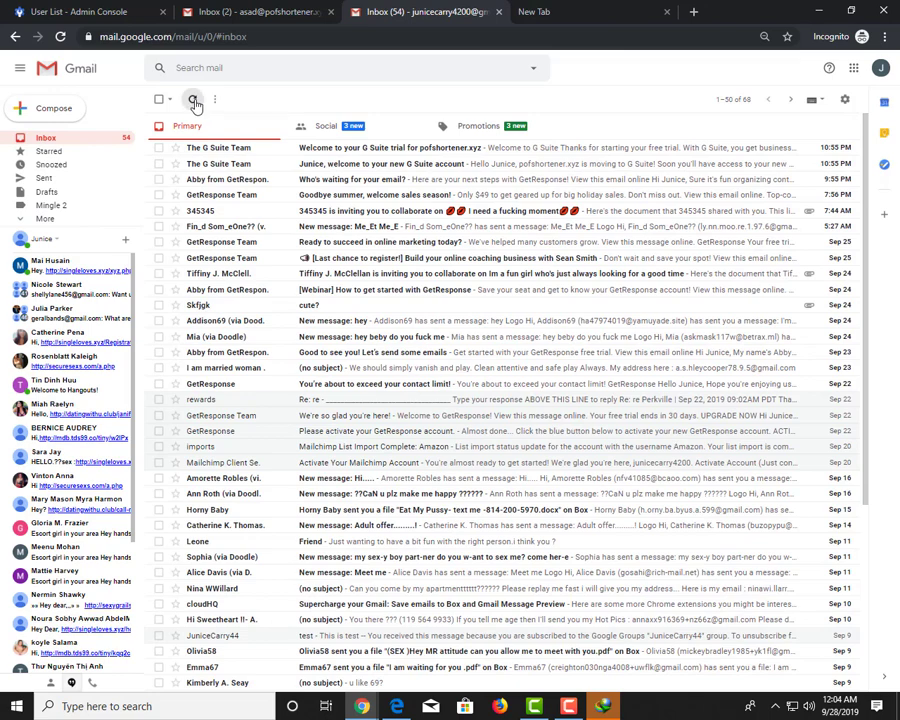
{"action": "left_click", "coordinate": [193, 100]}
From the G Suite mailbox, send an email with subject 'Test' and body 'This Is Test' to the personal address
{"action": "left_click", "coordinate": [225, 14]}
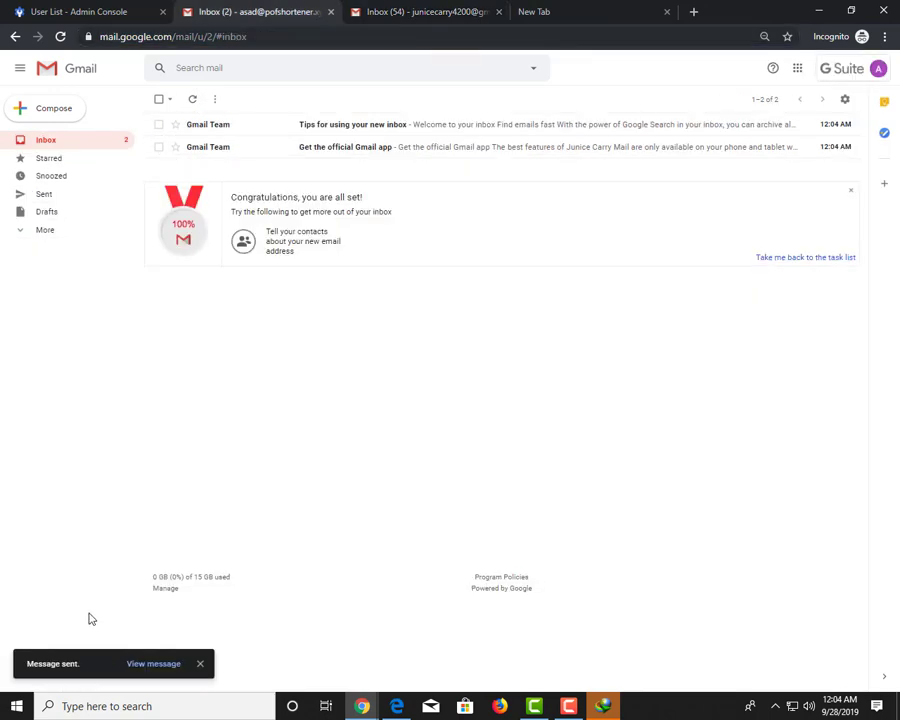
{"action": "left_click", "coordinate": [155, 664]}
{"action": "left_click", "coordinate": [62, 112]}
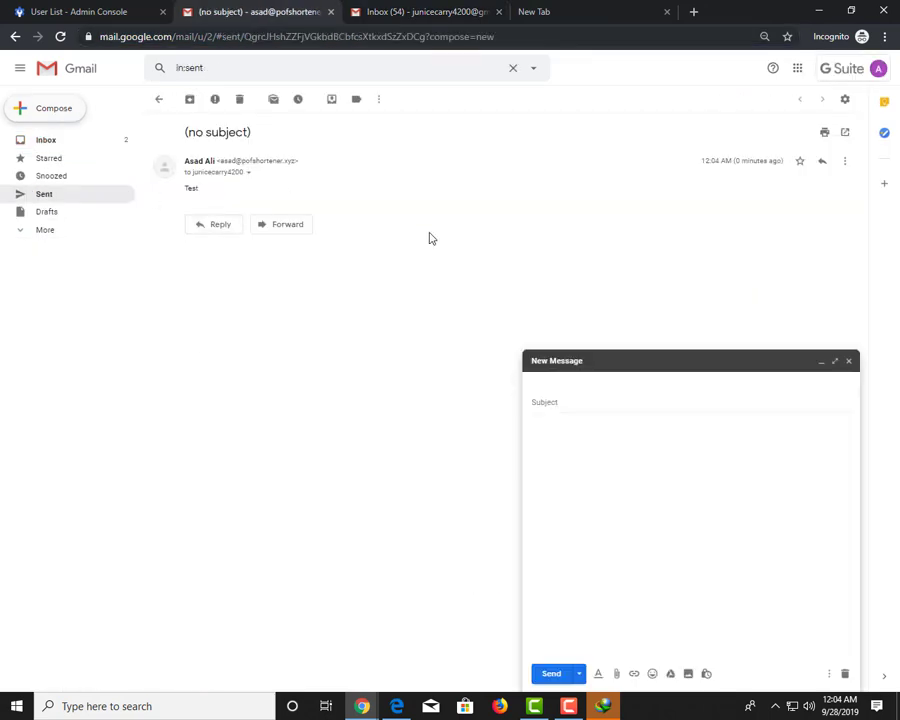
{"action": "key", "text": "ctrl+v"}
{"action": "left_click", "coordinate": [588, 406]}
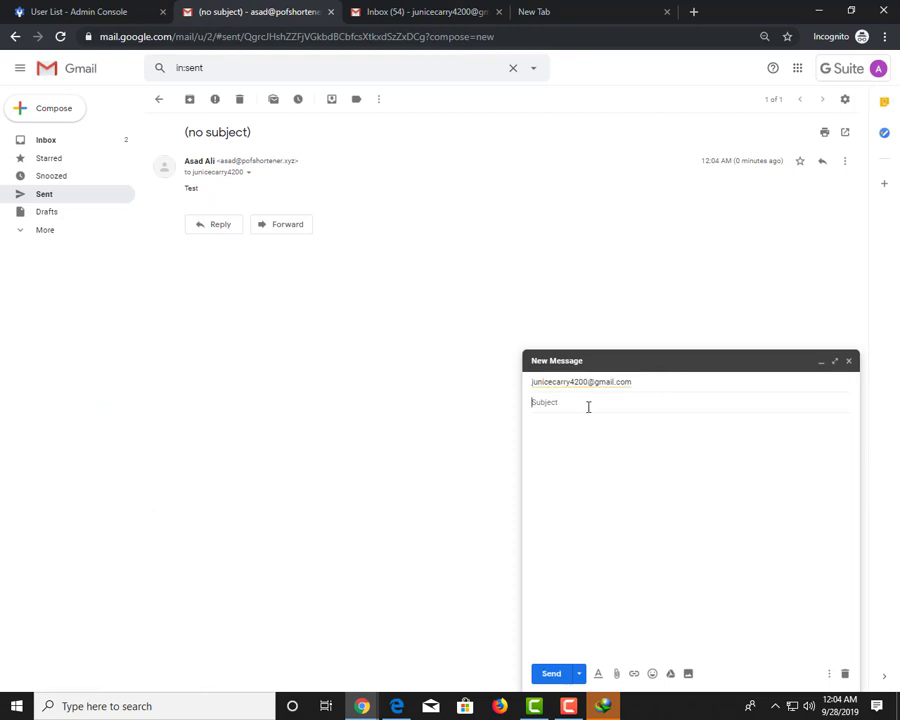
{"action": "type", "text": "Test"}
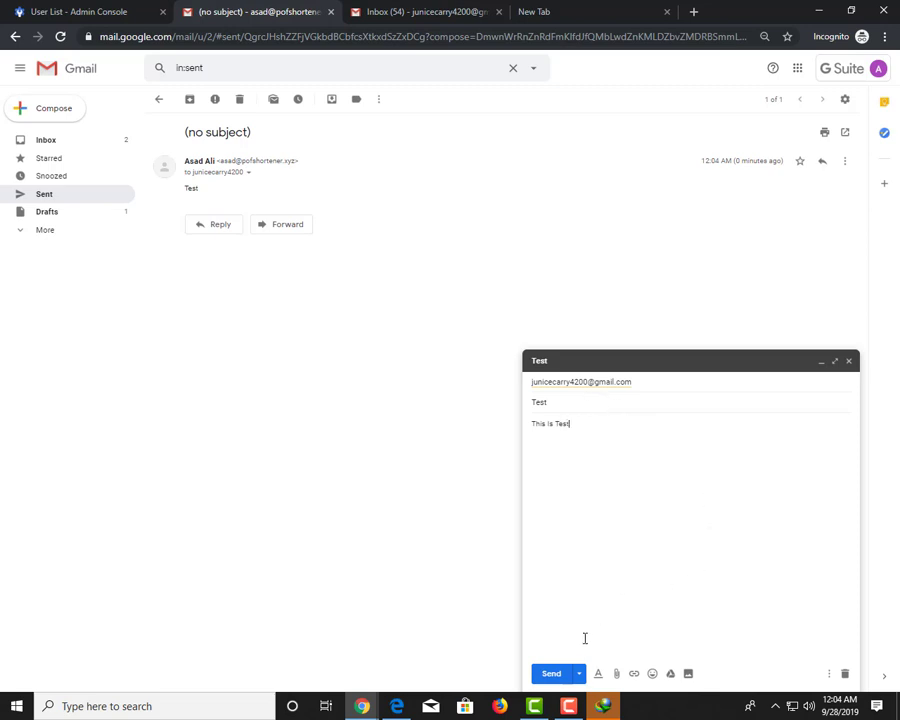
{"action": "left_click", "coordinate": [560, 674]}
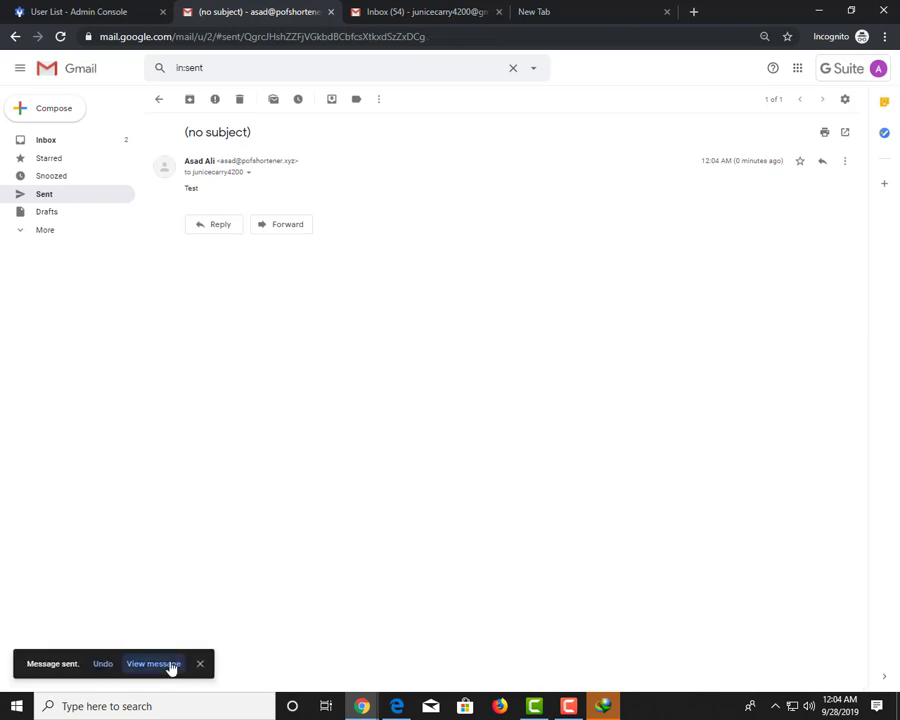
{"action": "left_click", "coordinate": [171, 664]}
Refresh the personal Gmail inbox and look in the Spam folder for the Test email
{"action": "left_click", "coordinate": [110, 142]}
{"action": "left_click", "coordinate": [376, 20]}
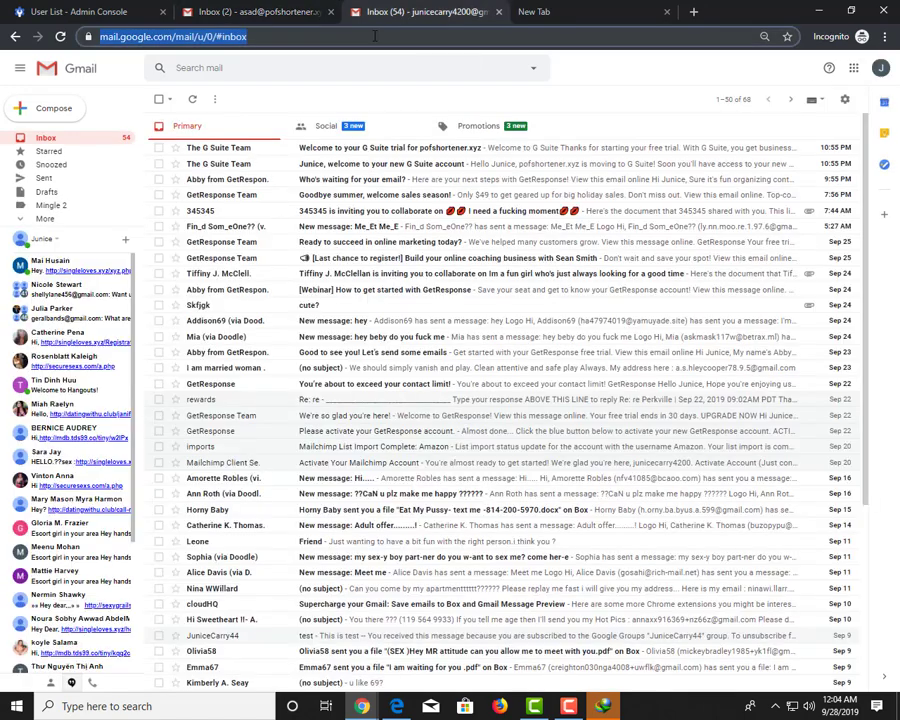
{"action": "left_click", "coordinate": [193, 100]}
{"action": "left_click", "coordinate": [50, 218]}
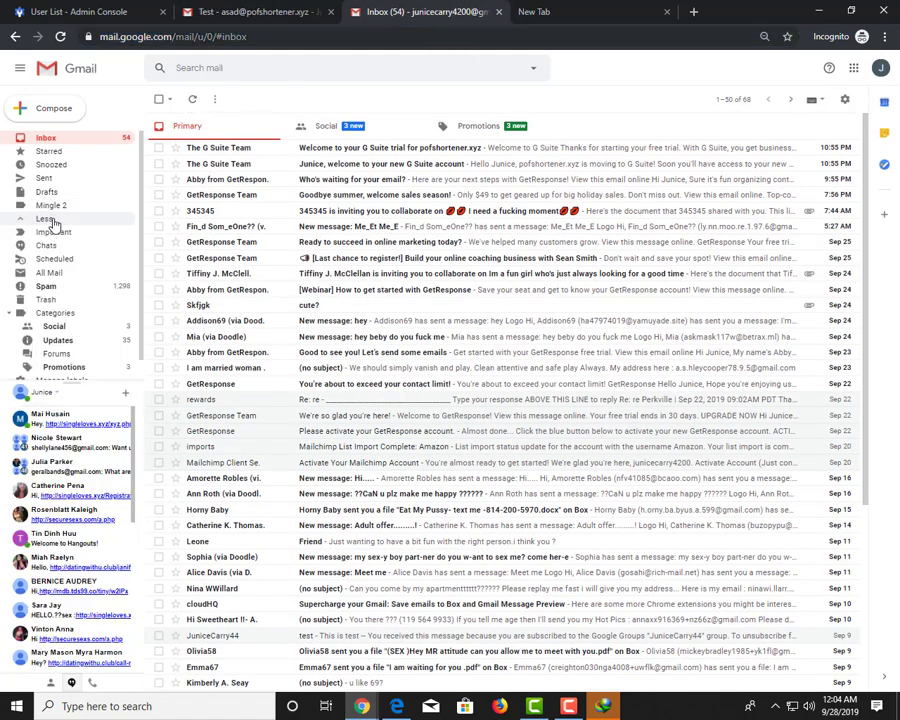
{"action": "scroll", "coordinate": [60, 260], "scroll_direction": "down", "scroll_amount": 1}
{"action": "left_click", "coordinate": [50, 265]}
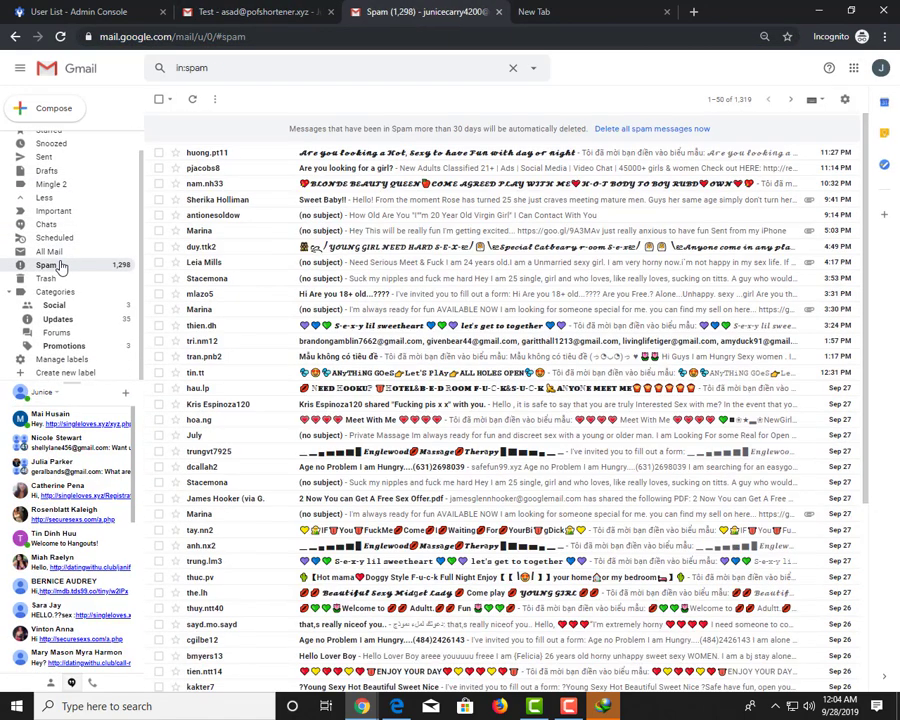
Search the mail for 'test' and open the Test email from the results
{"action": "left_click", "coordinate": [212, 68]}
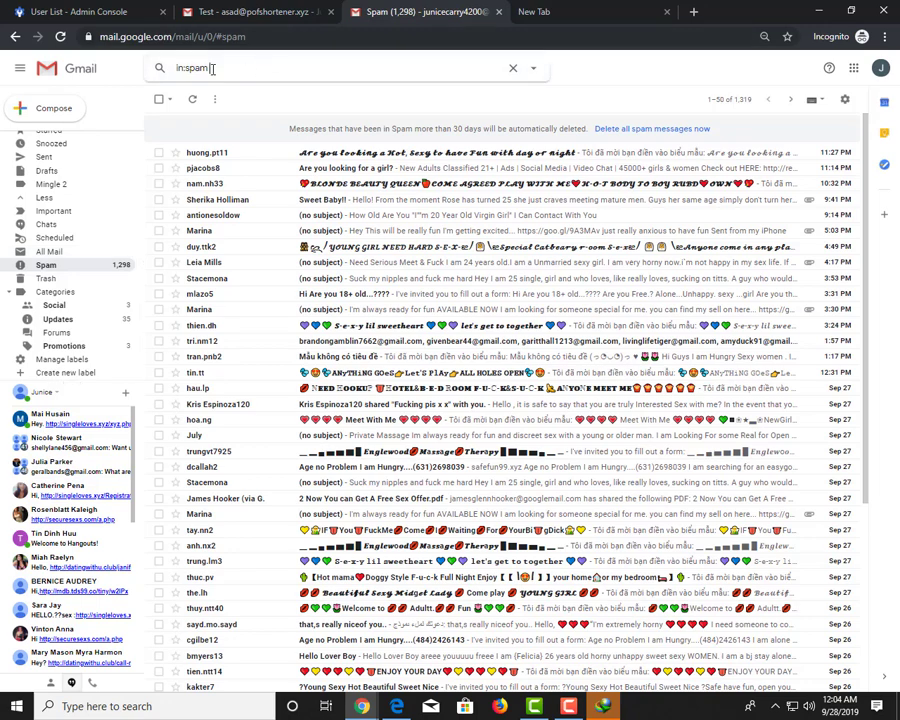
{"action": "left_click_drag", "start_coordinate": [212, 68], "coordinate": [85, 68]}
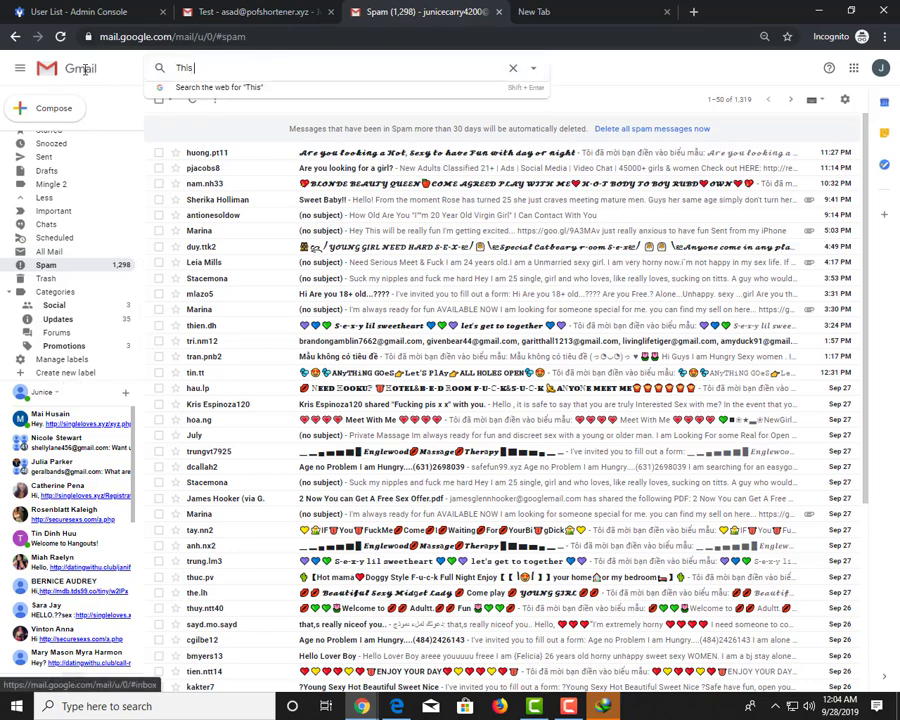
{"action": "type", "text": "This Is Tes"}
{"action": "key", "text": "ctrl+a"}
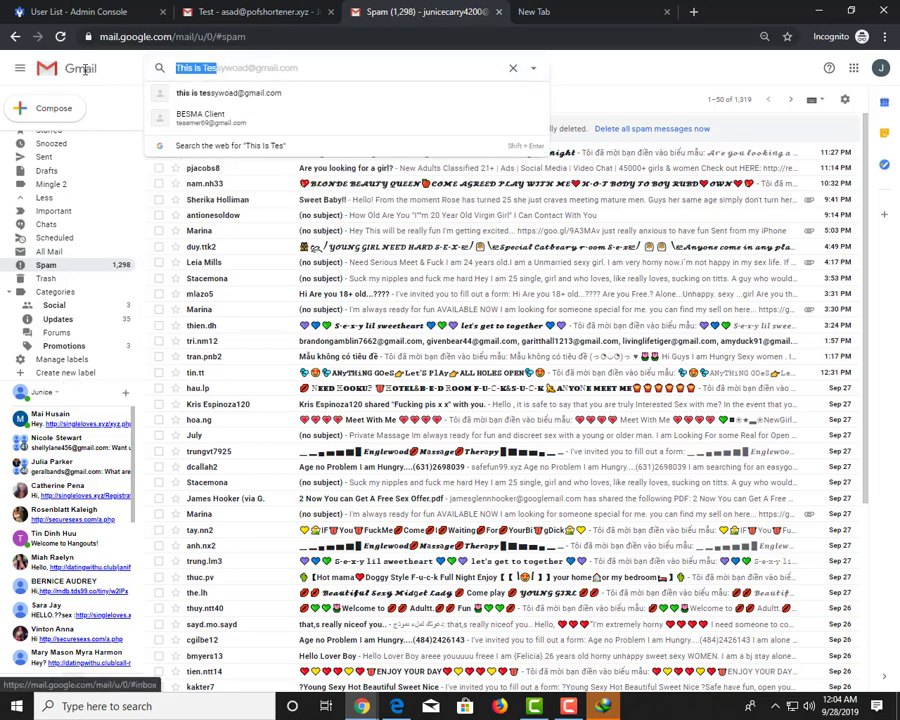
{"action": "type", "text": "test"}
{"action": "key", "text": "Return"}
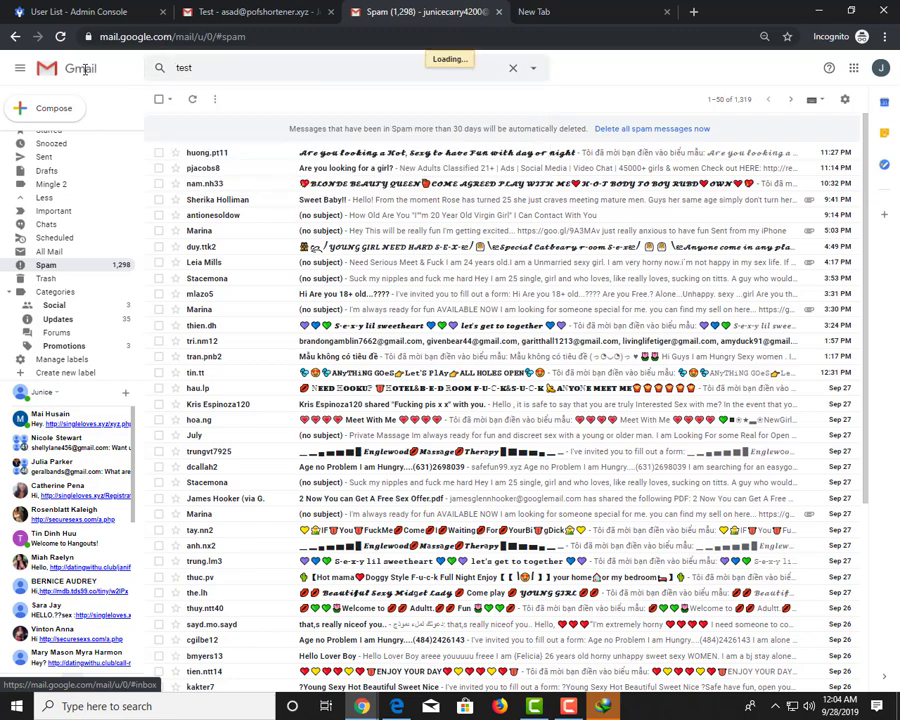
{"action": "left_click", "coordinate": [222, 120]}
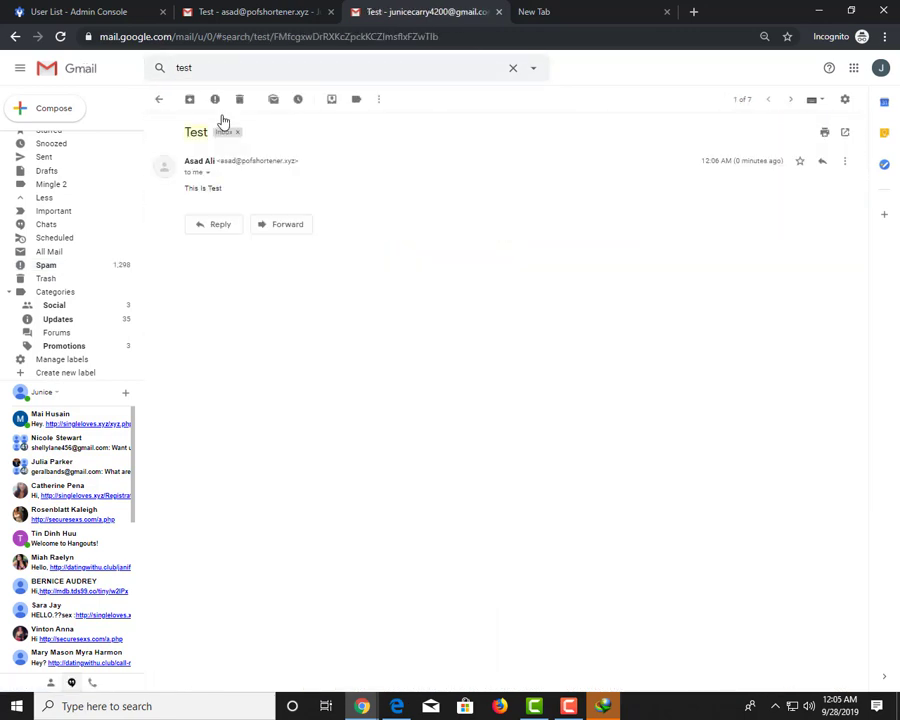
Open the Test email from the top of the inbox, mark it unread, and reopen it
{"action": "scroll", "coordinate": [74, 144], "scroll_direction": "up", "scroll_amount": 1}
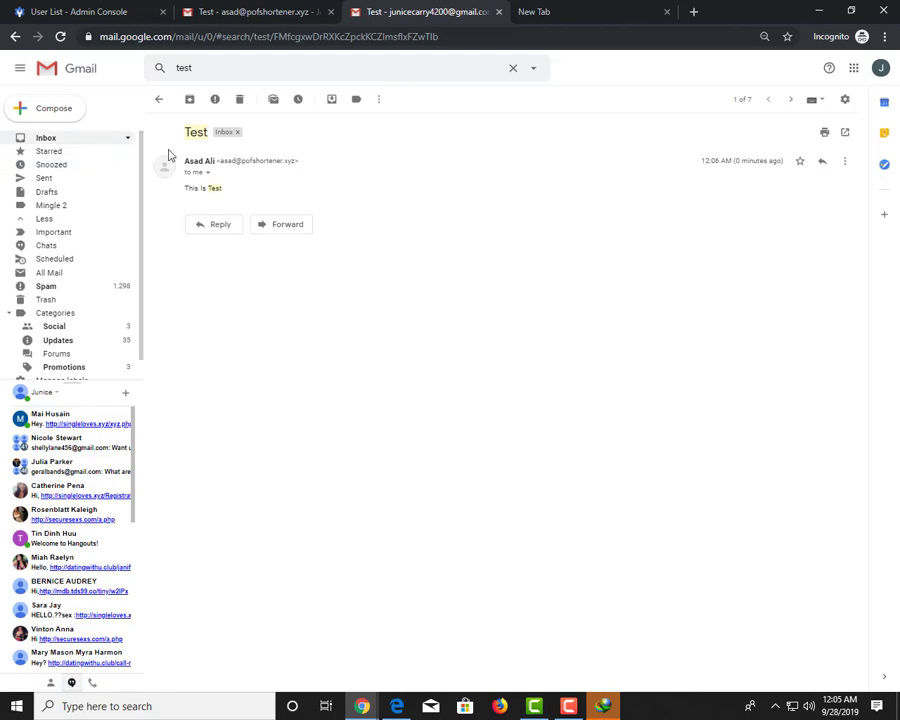
{"action": "left_click", "coordinate": [78, 140]}
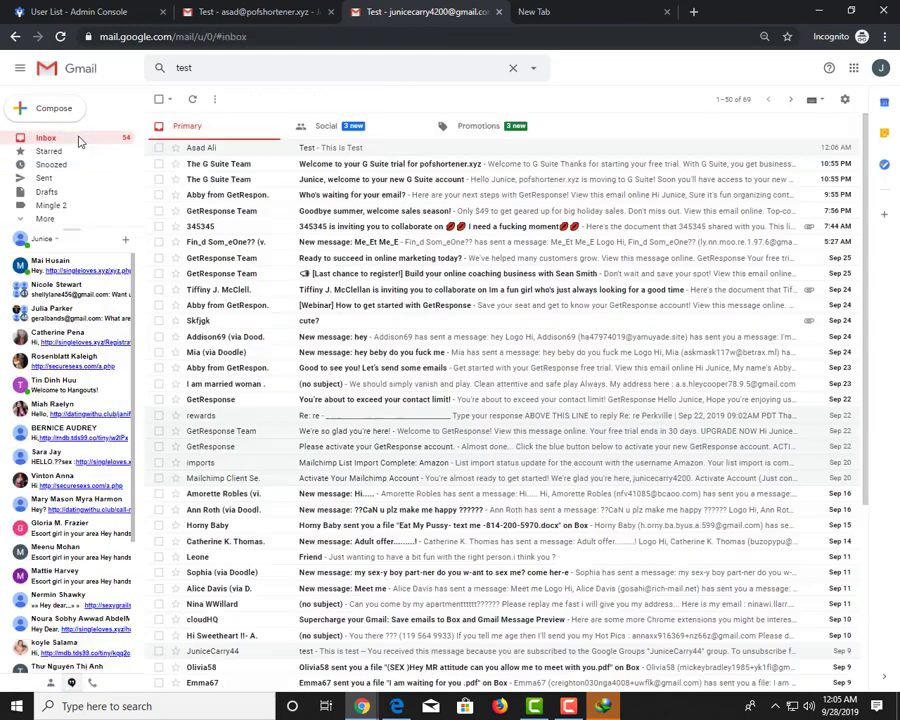
{"action": "left_click", "coordinate": [225, 150]}
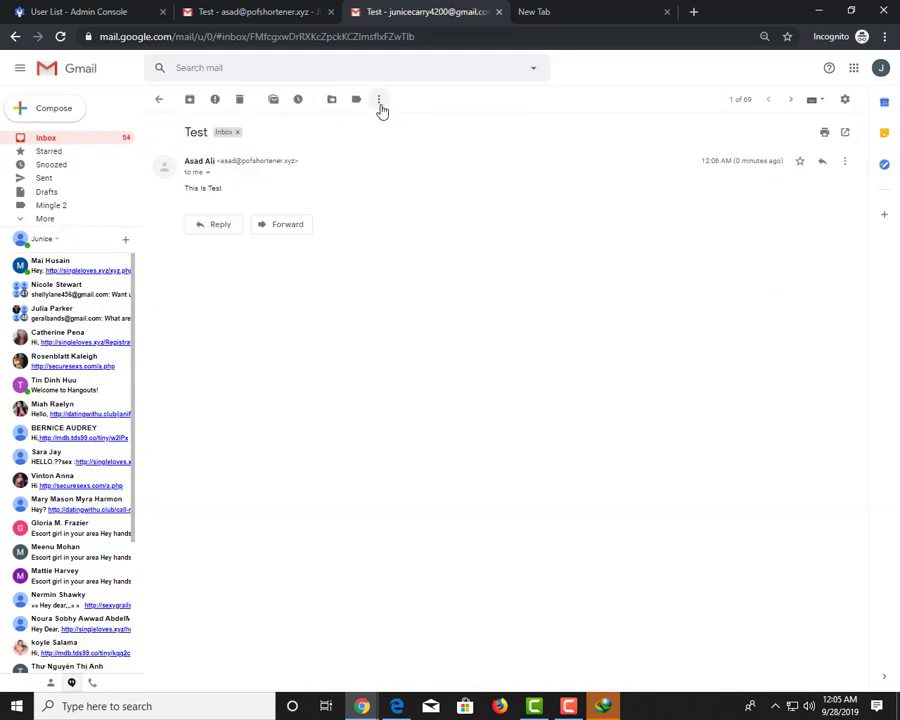
{"action": "left_click", "coordinate": [379, 100]}
{"action": "left_click", "coordinate": [400, 117]}
{"action": "left_click", "coordinate": [231, 149]}
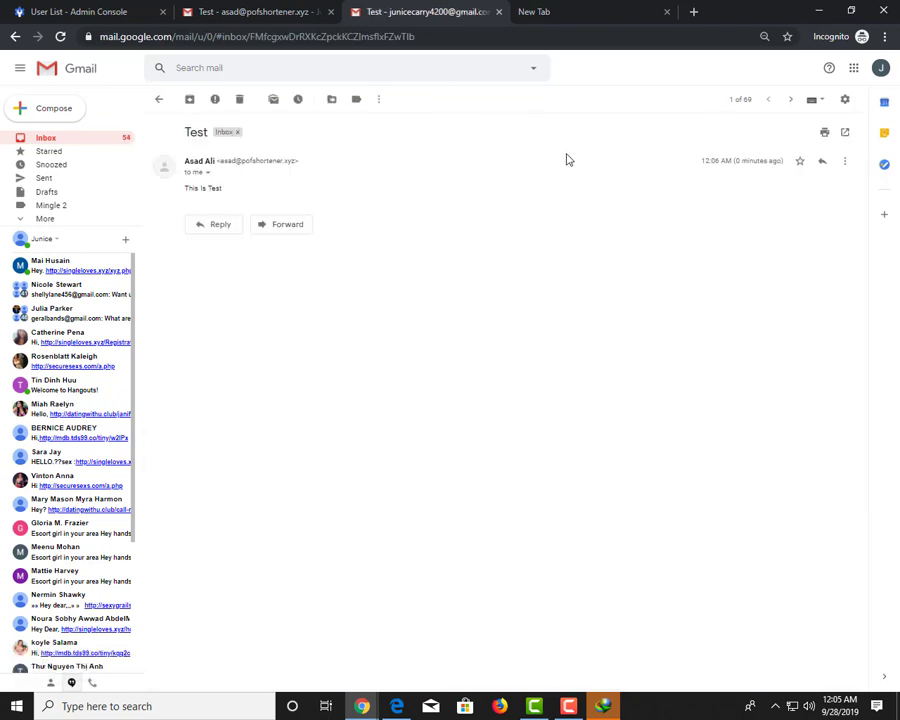